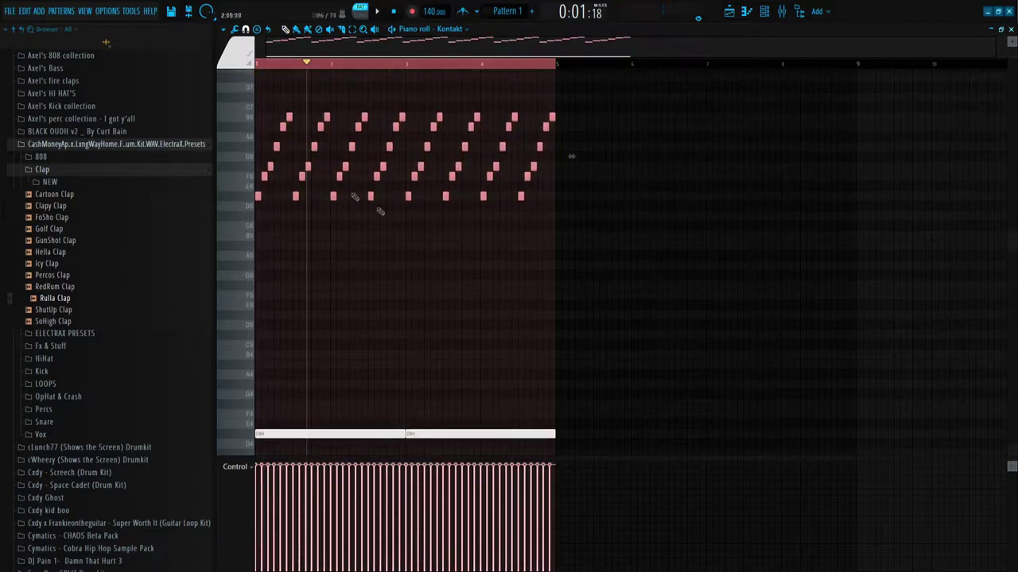
# Stack F#4 and A#4 notes over the first D#4 note, spanning bars 1 and 2
pyautogui.scroll(-6, 422, 241)
pyautogui.press('space')
pyautogui.press('space')
pyautogui.press('space')
pyautogui.keyDown('ctrl'); pyautogui.click(421, 242); pyautogui.keyUp('ctrl')
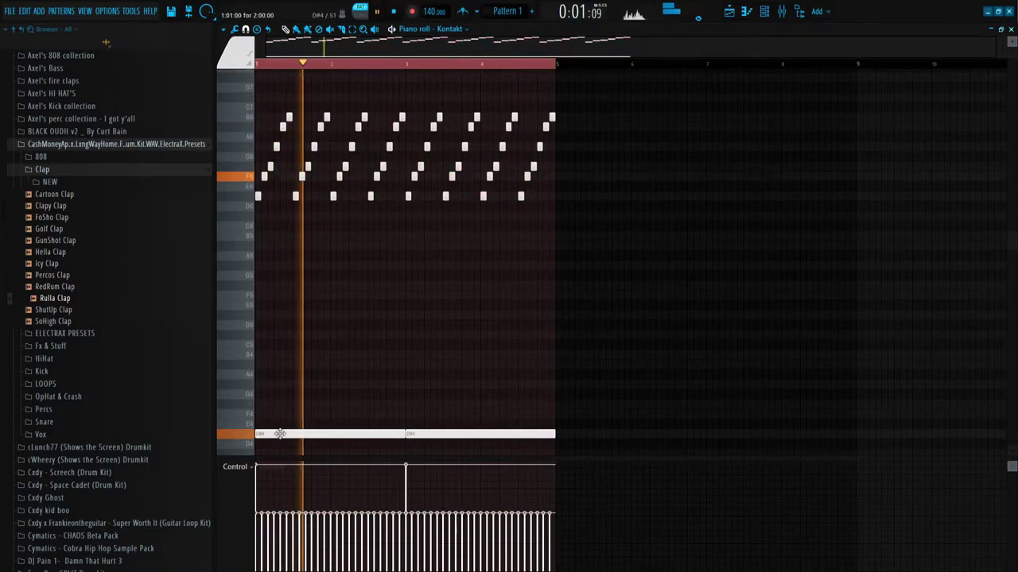
pyautogui.press('space')
pyautogui.moveTo(278, 409); pyautogui.dragTo(259, 404)
pyautogui.moveTo(261, 357); pyautogui.dragTo(241, 370)
pyautogui.press('space')
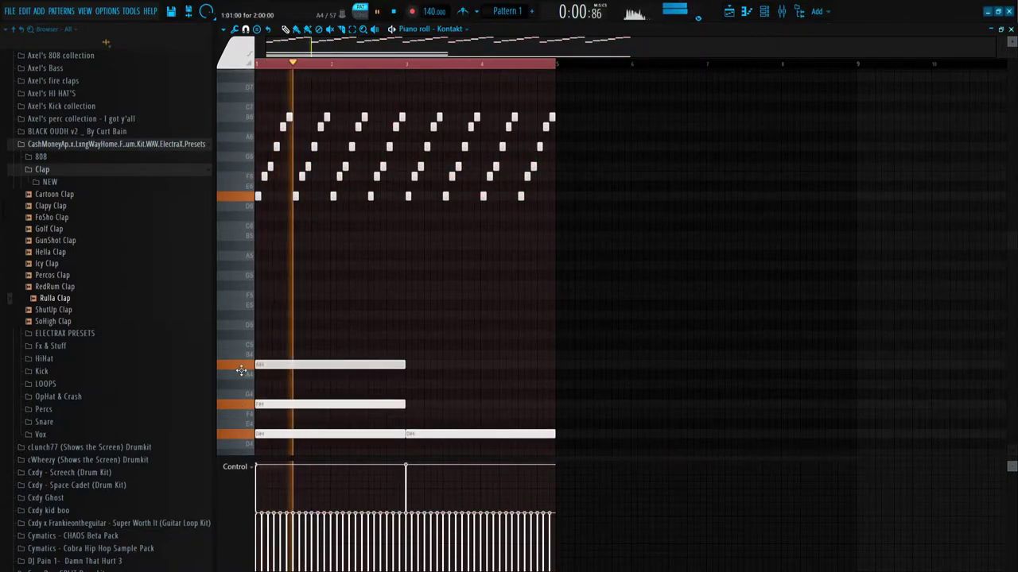
pyautogui.moveTo(423, 425); pyautogui.dragTo(379, 363)
pyautogui.hotkey('ctrl', 'b')
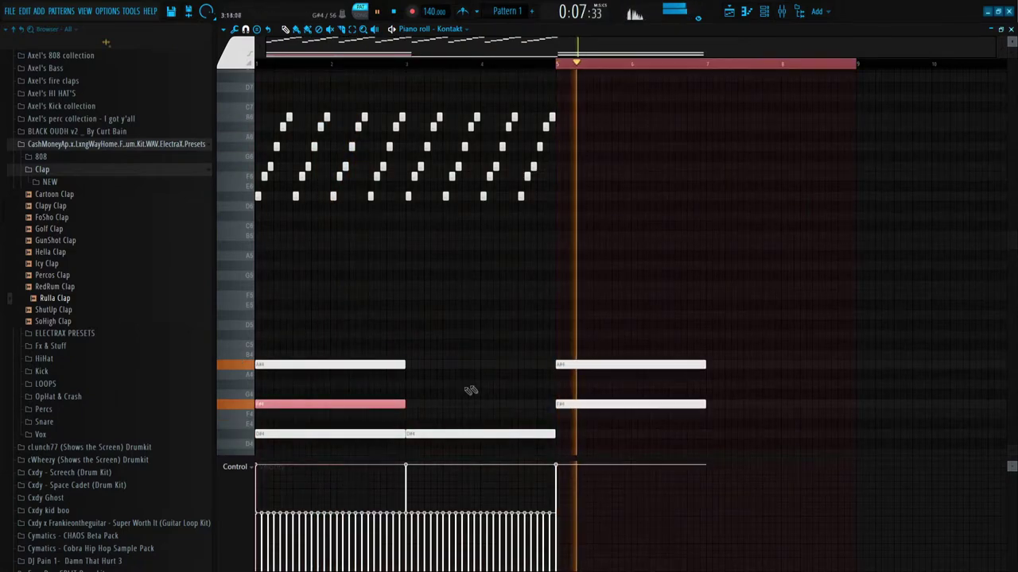
pyautogui.press('space')
pyautogui.keyDown('ctrl'); pyautogui.click(268, 67); pyautogui.keyUp('ctrl')
pyautogui.rightClick(620, 365)
pyautogui.rightClick(633, 403)
pyautogui.press('space')
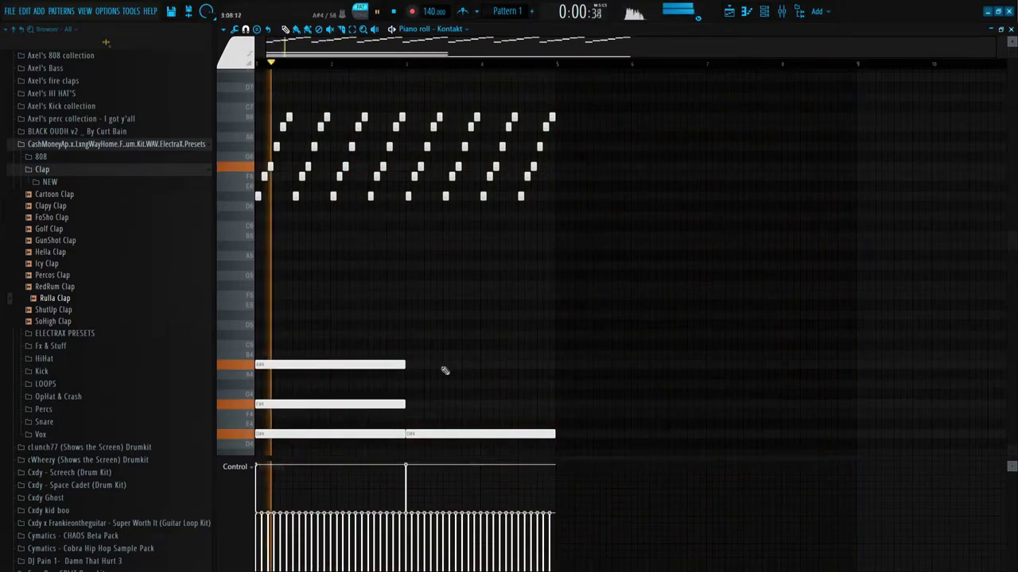
# Raise the chord's F#4 note one octave to F#5 and delete the second D#4 note in bars 3–4
pyautogui.moveTo(443, 370); pyautogui.dragTo(332, 416)
pyautogui.hotkey('ctrl', 'Up')
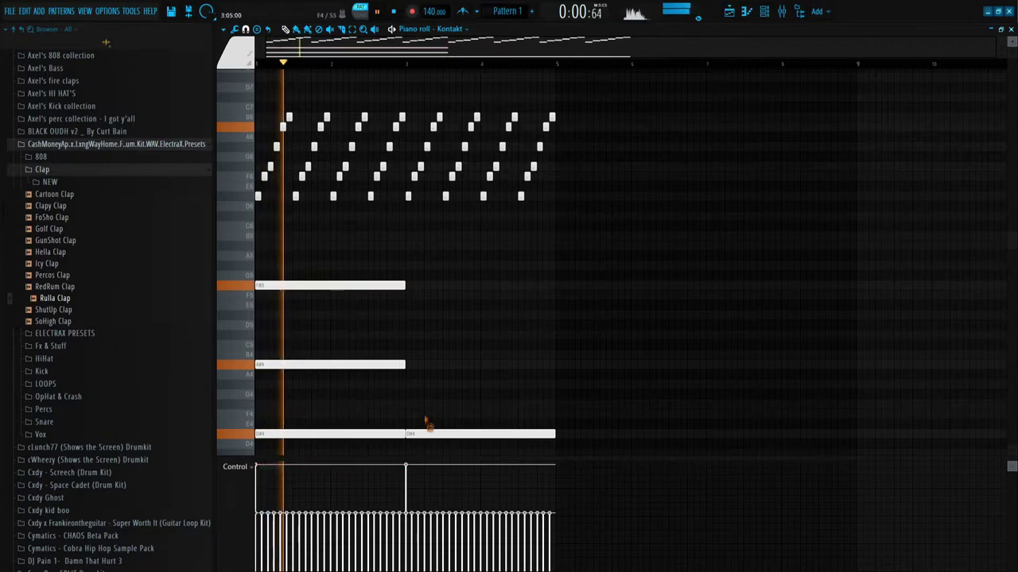
pyautogui.rightClick(427, 434)
# Duplicate the D#4, A#4 and F#5 chord to start at bar 5 and repeat the arpeggio through bars 5–8
pyautogui.moveTo(406, 443)
pyautogui.mouseDown()
pyautogui.moveTo(332, 358)
pyautogui.moveTo(290, 267)
pyautogui.mouseUp()
pyautogui.hotkey('ctrl', 'b')
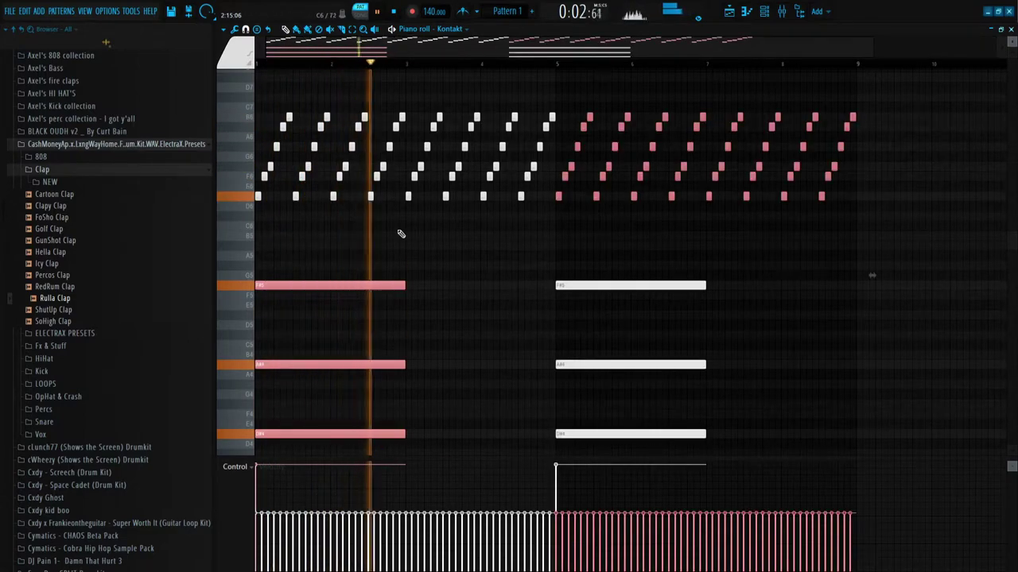
pyautogui.keyDown('ctrl'); pyautogui.click(402, 273); pyautogui.keyUp('ctrl')
pyautogui.keyDown('ctrl'); pyautogui.rightClick(403, 255); pyautogui.keyUp('ctrl')
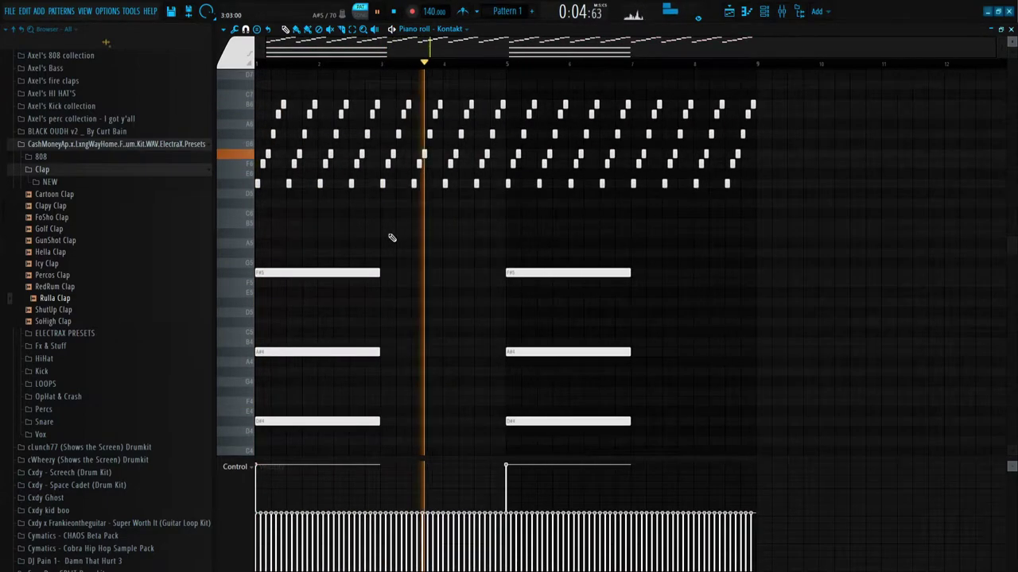
# Load HalfTime in the first effect slot of mixer Insert 1 and return to the Kontakt piano roll
pyautogui.press('F9')
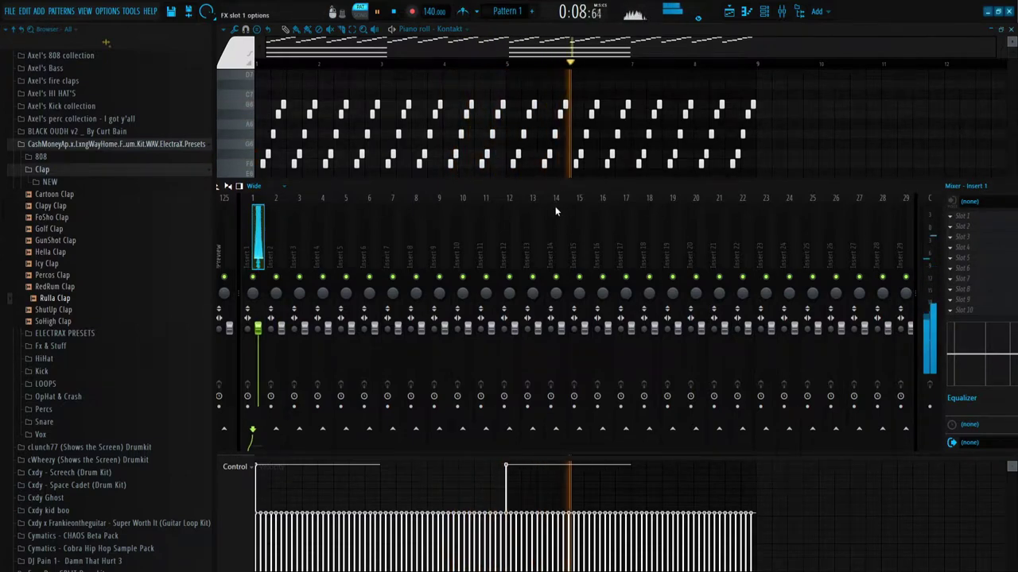
pyautogui.click(533, 466)
pyautogui.press('space')
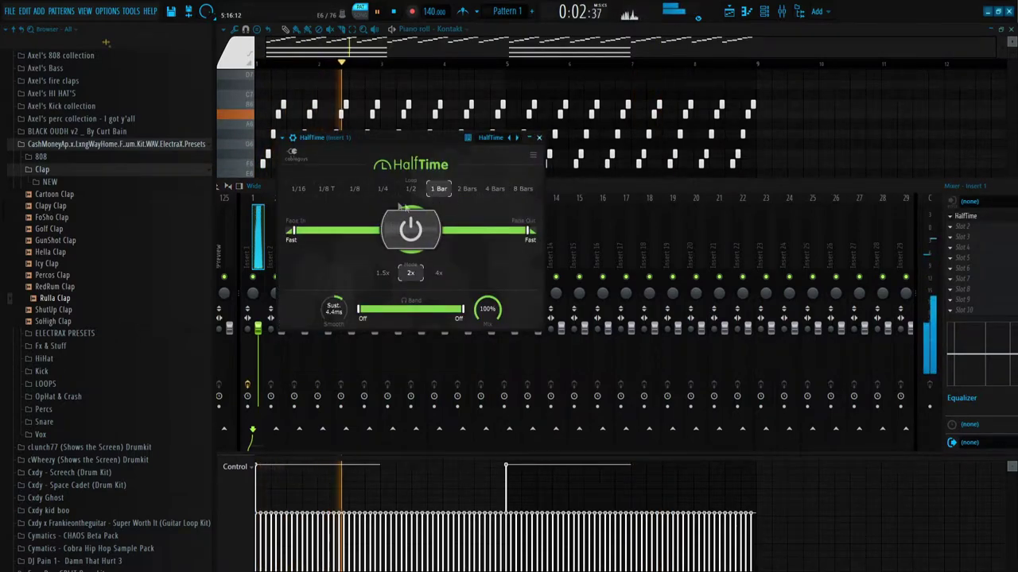
pyautogui.click(447, 92)
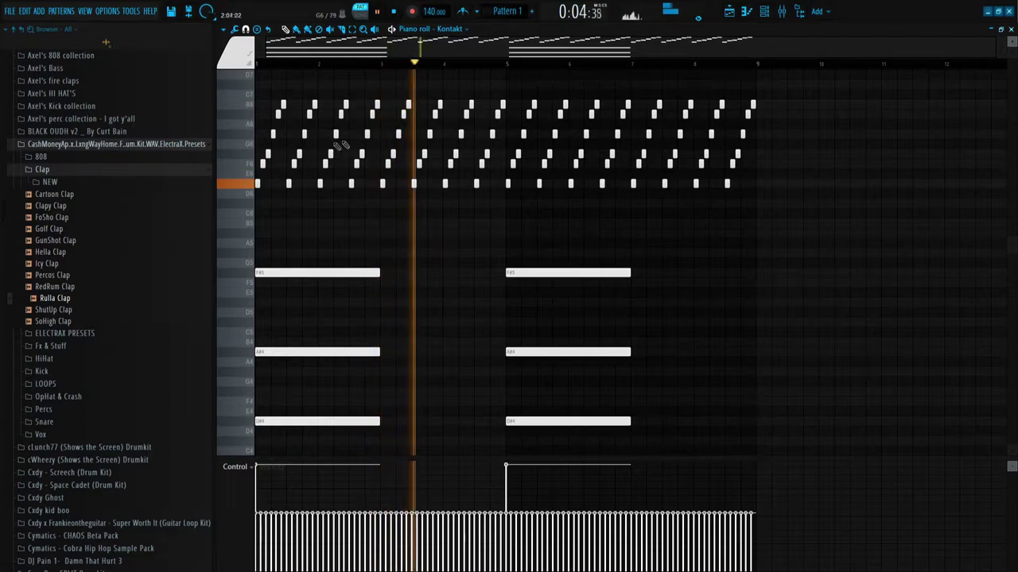
# Draw a B5 note in bar 4 and shorten it to end at the start of bar 5
pyautogui.press('space')
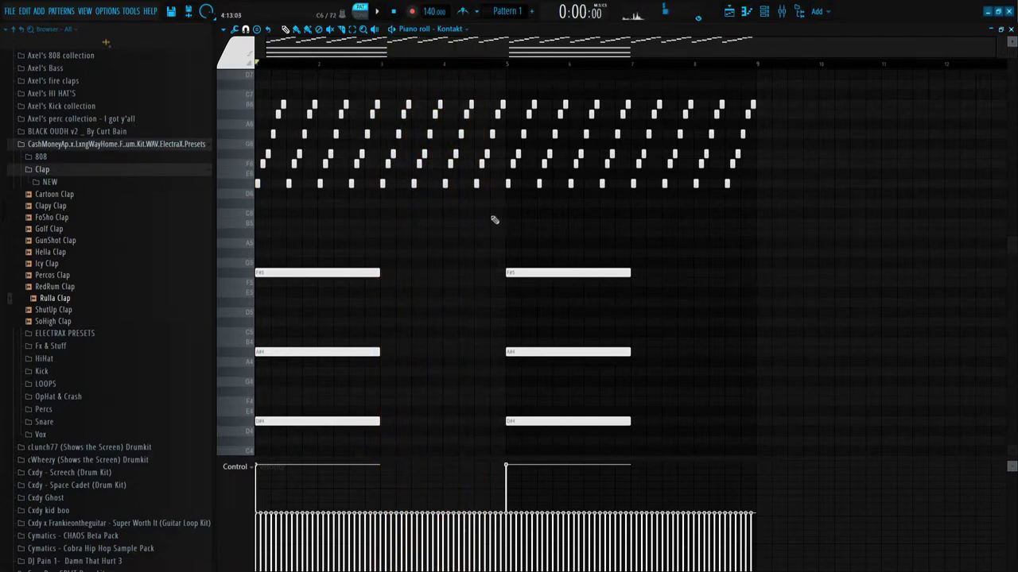
pyautogui.moveTo(470, 224); pyautogui.dragTo(476, 224)
pyautogui.press('space')
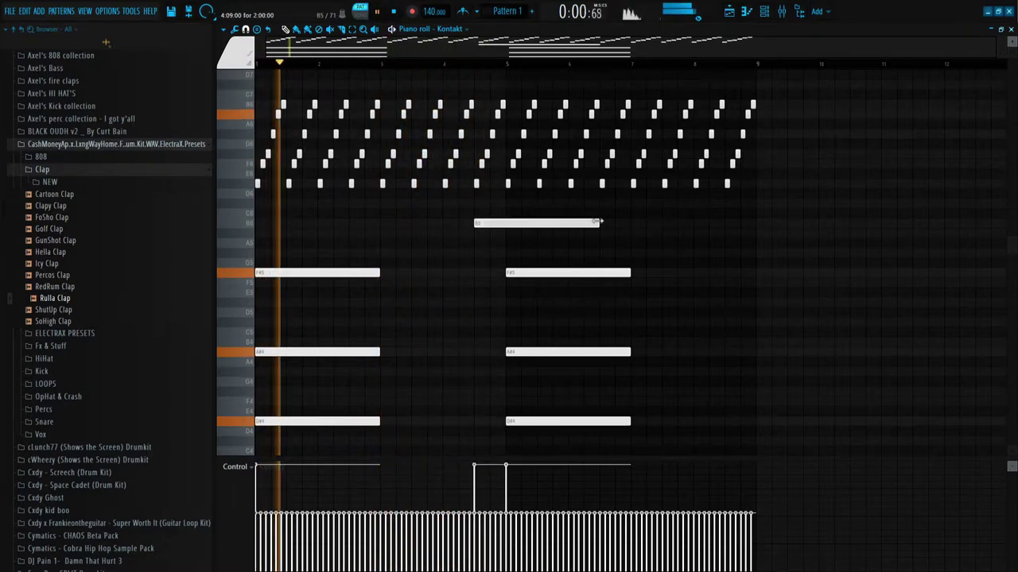
pyautogui.moveTo(598, 223); pyautogui.dragTo(503, 223)
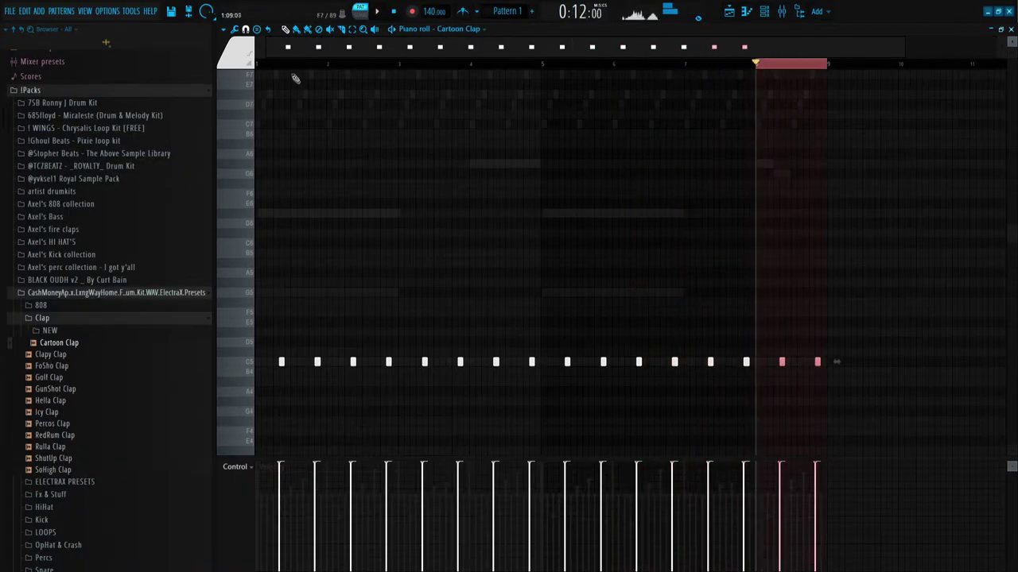
# Play back the Cartoon Clap pattern and bring up the channel rack
pyautogui.press('space')
pyautogui.press('F6')
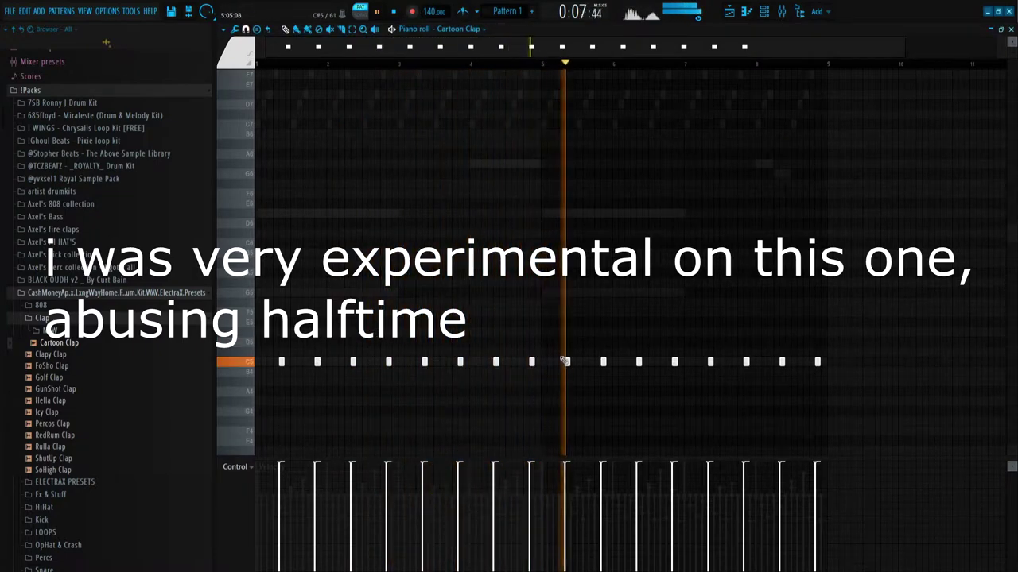
pyautogui.press('F6')
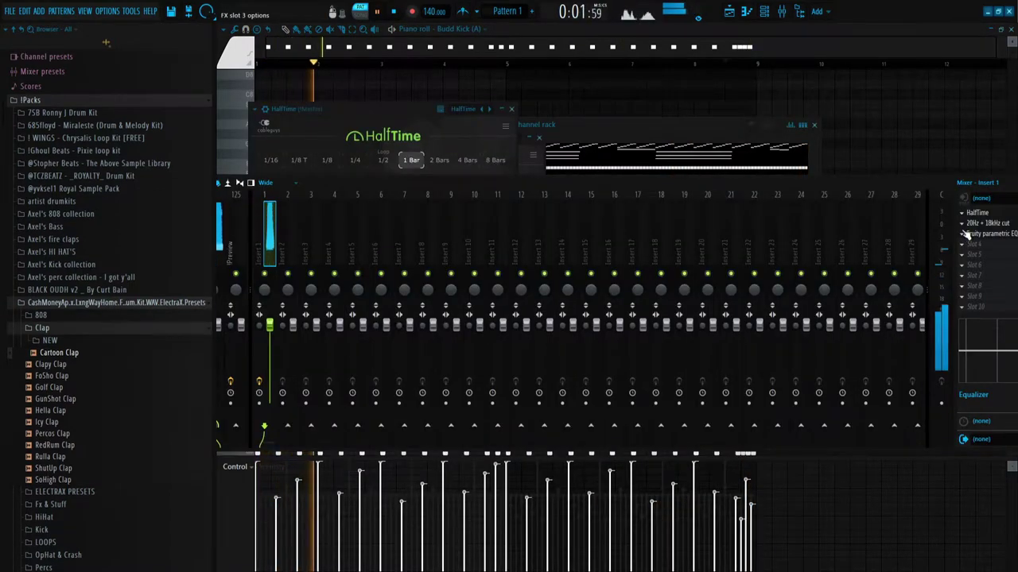
# Reposition the mixer window and remove HalfTime from the Preview track's first effect slot
pyautogui.moveTo(624, 191); pyautogui.dragTo(653, 178)
pyautogui.click(263, 223)
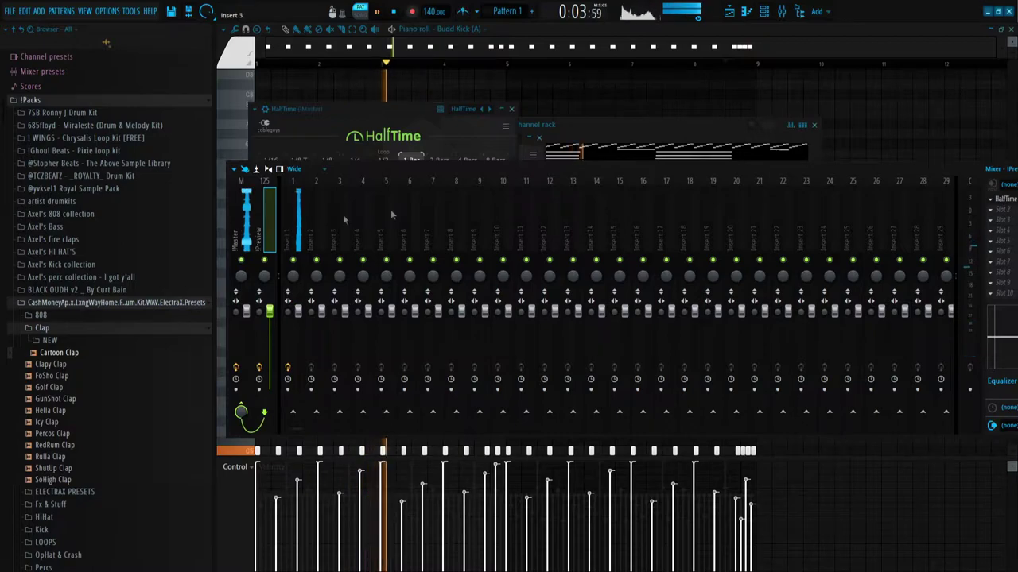
pyautogui.click(992, 225)
# Route the Awe Hat, Budd Kick (A) and Cartoon Clap channels to consecutive mixer tracks starting at Insert 2
pyautogui.press('F6')
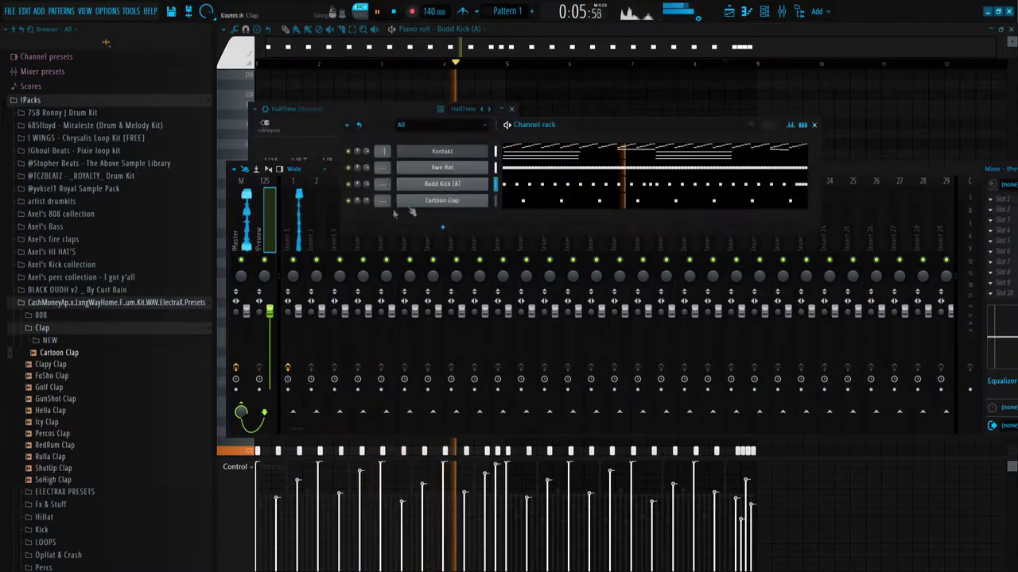
pyautogui.click(319, 197)
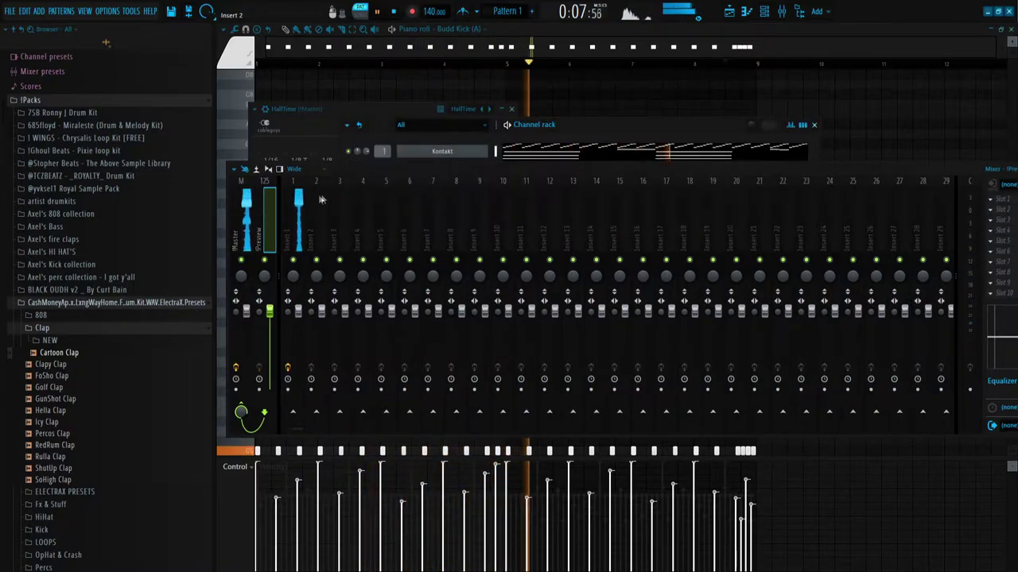
pyautogui.click(309, 214)
pyautogui.hotkey('ctrl', 'l')
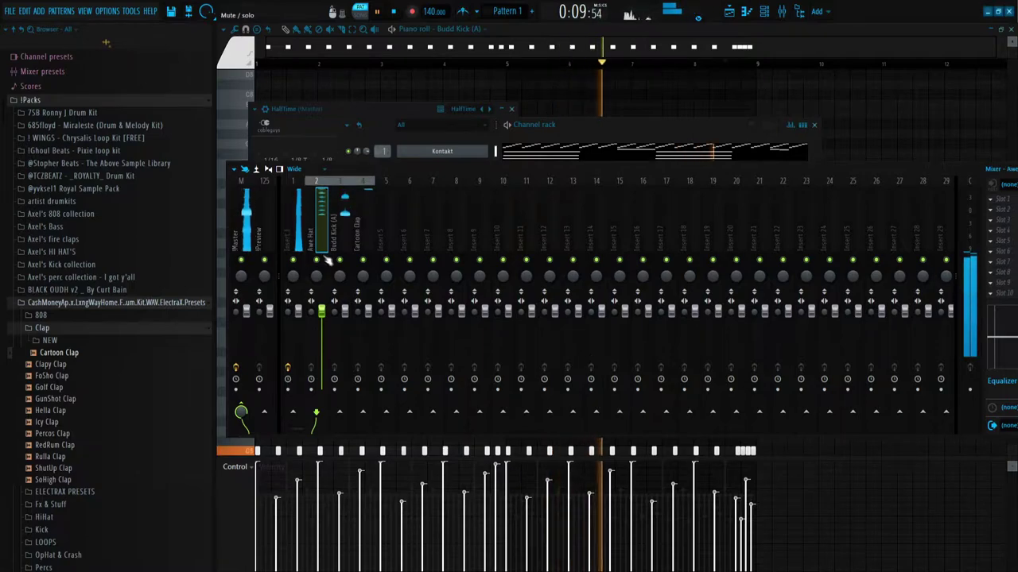
# Load Fruity Delay 3 on the Awe Hat mixer track and lower that track's volume fader
pyautogui.moveTo(429, 169); pyautogui.dragTo(419, 150)
pyautogui.click(467, 461)
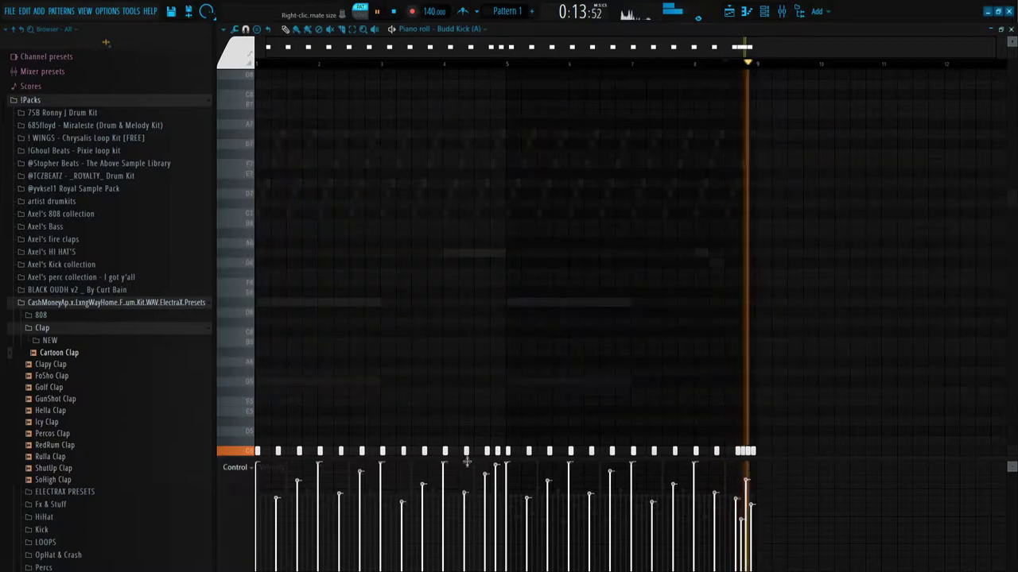
pyautogui.press('F6')
pyautogui.press('F9')
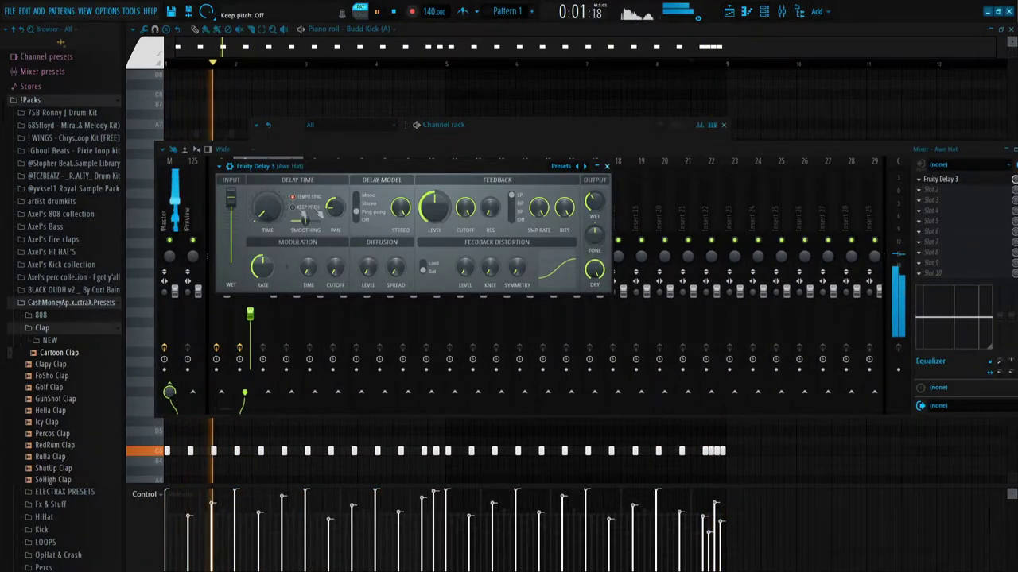
pyautogui.moveTo(692, 208); pyautogui.dragTo(249, 218)
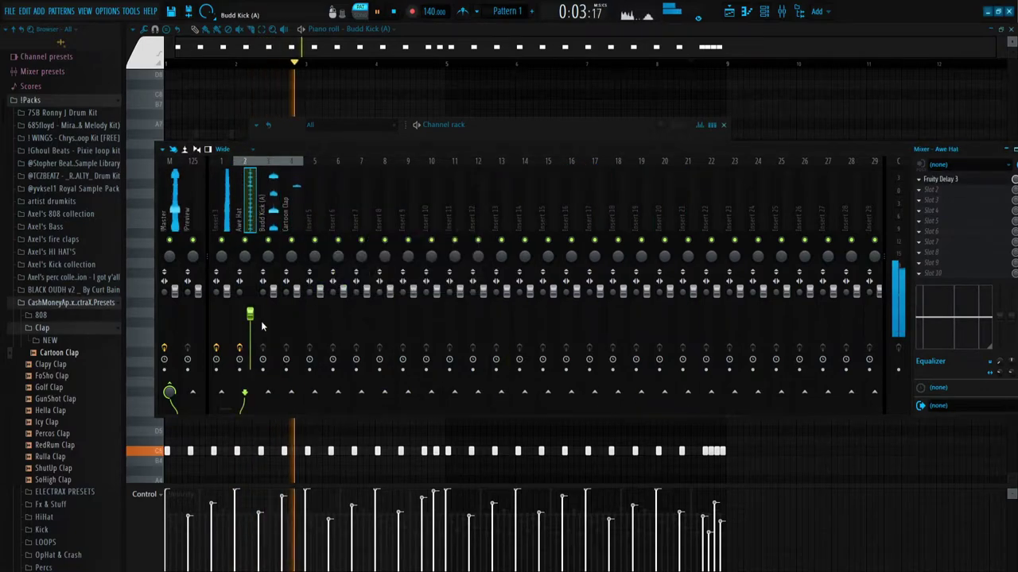
pyautogui.moveTo(250, 315); pyautogui.dragTo(249, 348)
pyautogui.click(275, 194)
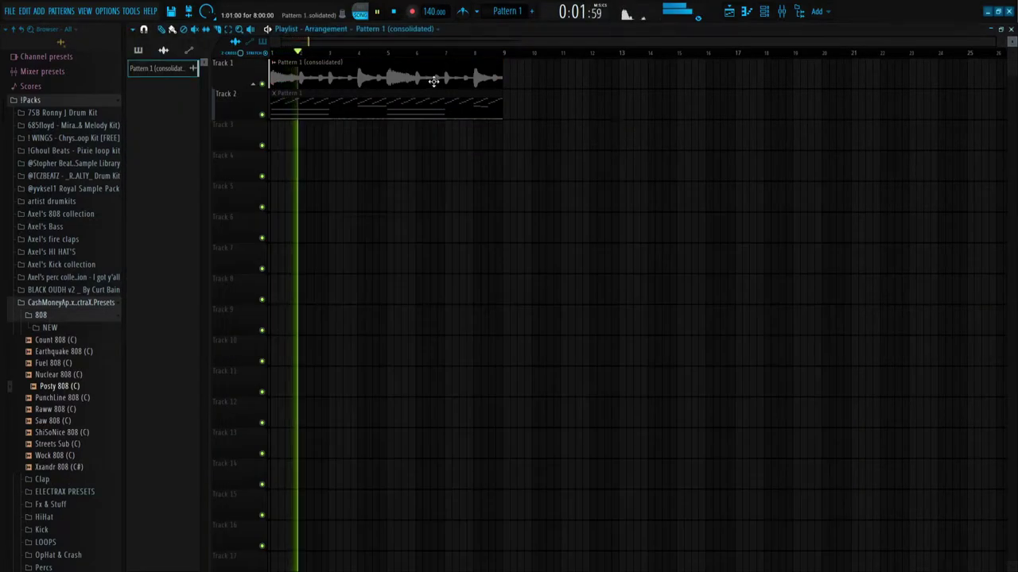
# Open the consolidated clip's settings and set its time-stretching pitch shift to +1200 cents in Auto mode
pyautogui.doubleClick(389, 78)
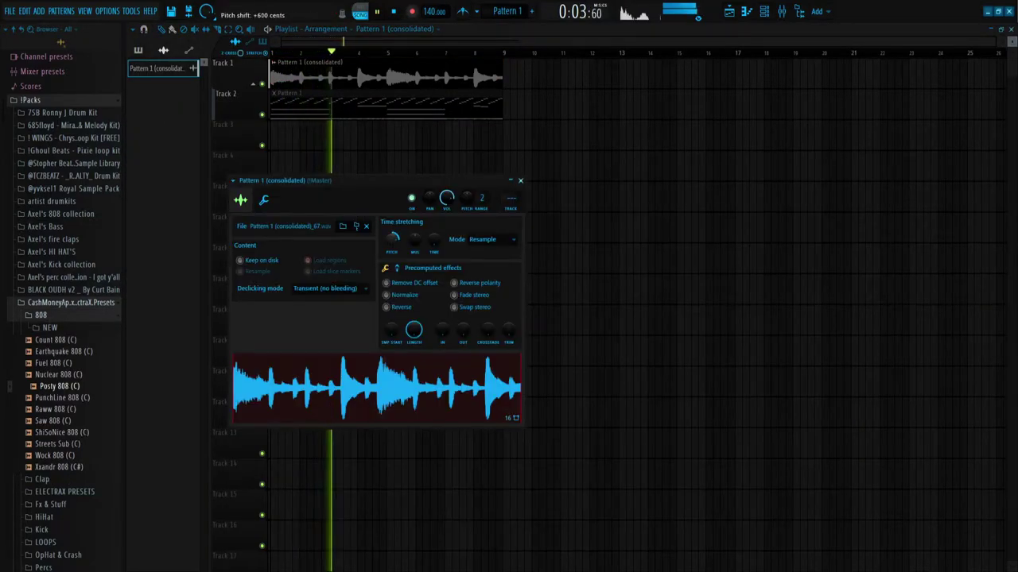
pyautogui.press('space')
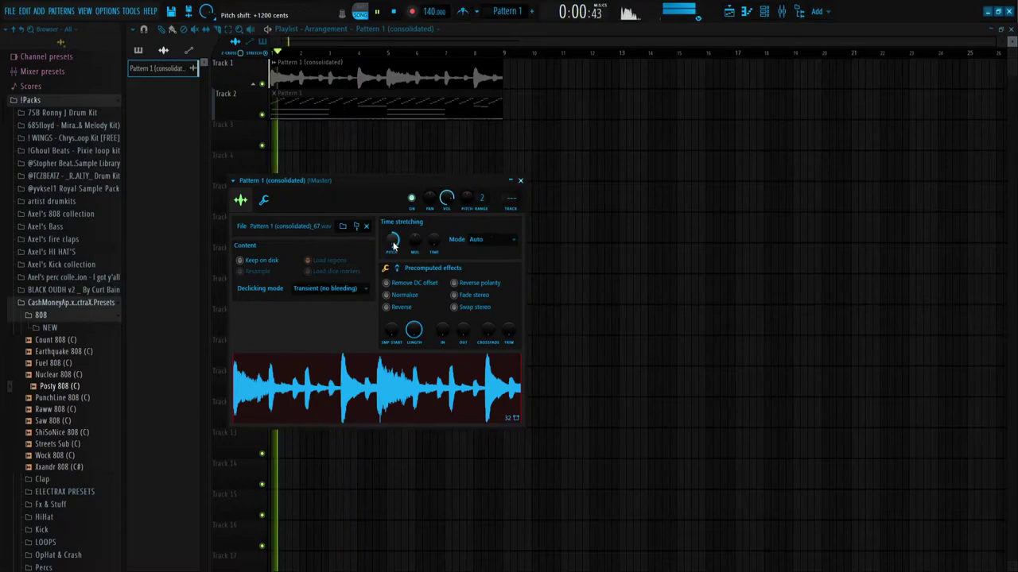
pyautogui.press('F9')
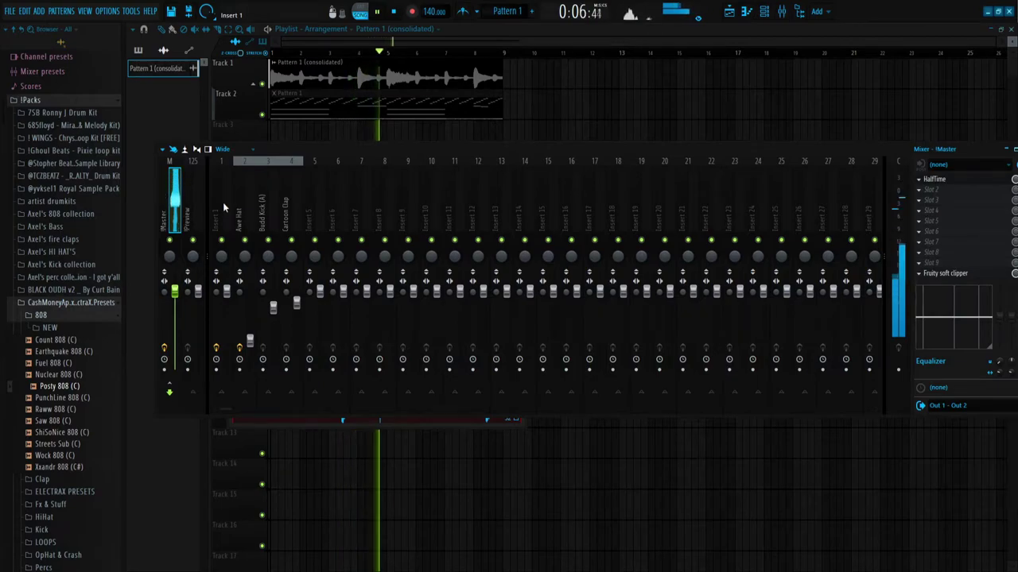
pyautogui.press('F9')
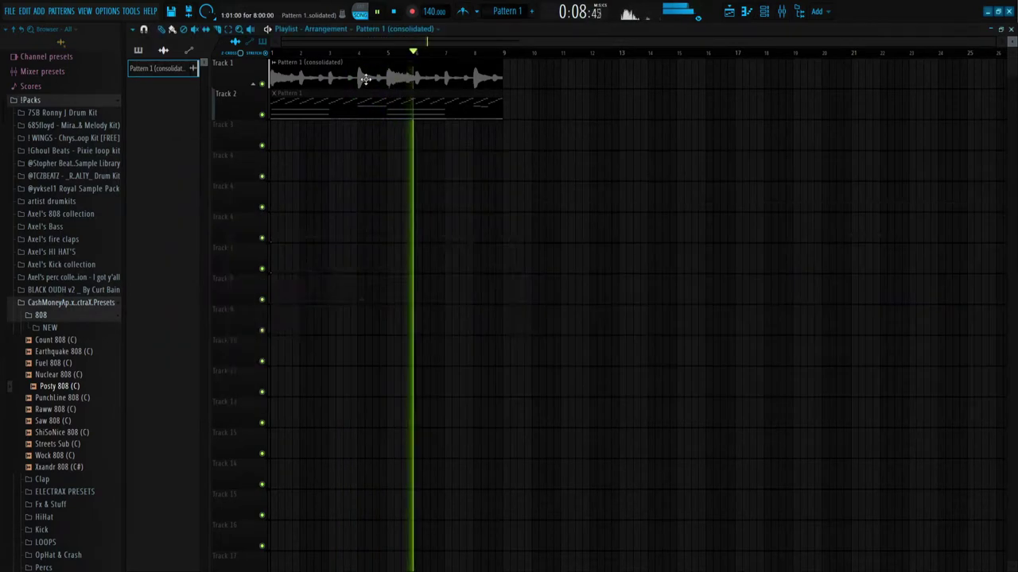
# Set the consolidated clip's channel pitch to +1200 cents with a range of 12 and Stretch mode
pyautogui.doubleClick(365, 78)
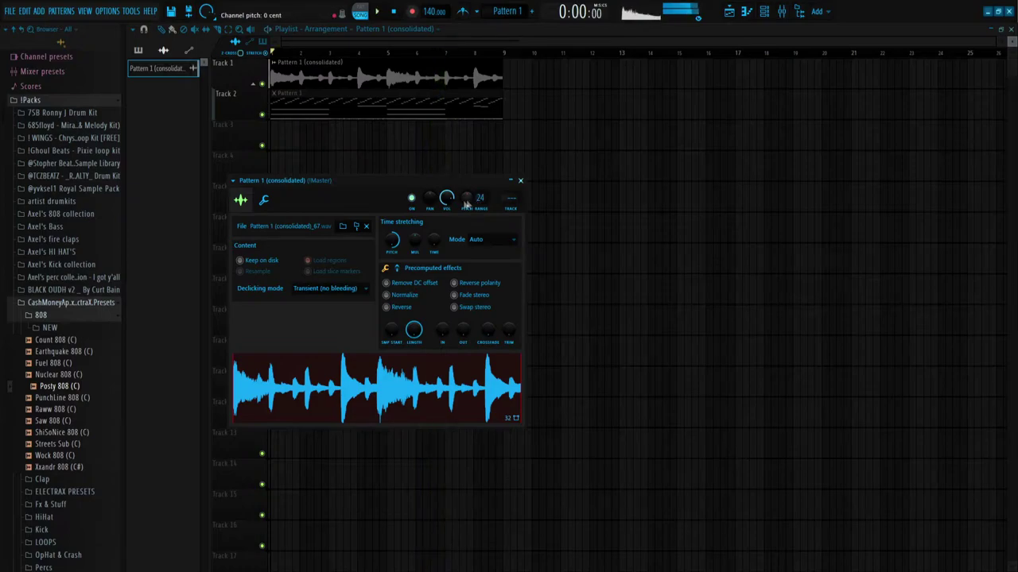
pyautogui.moveTo(467, 205); pyautogui.dragTo(468, 196)
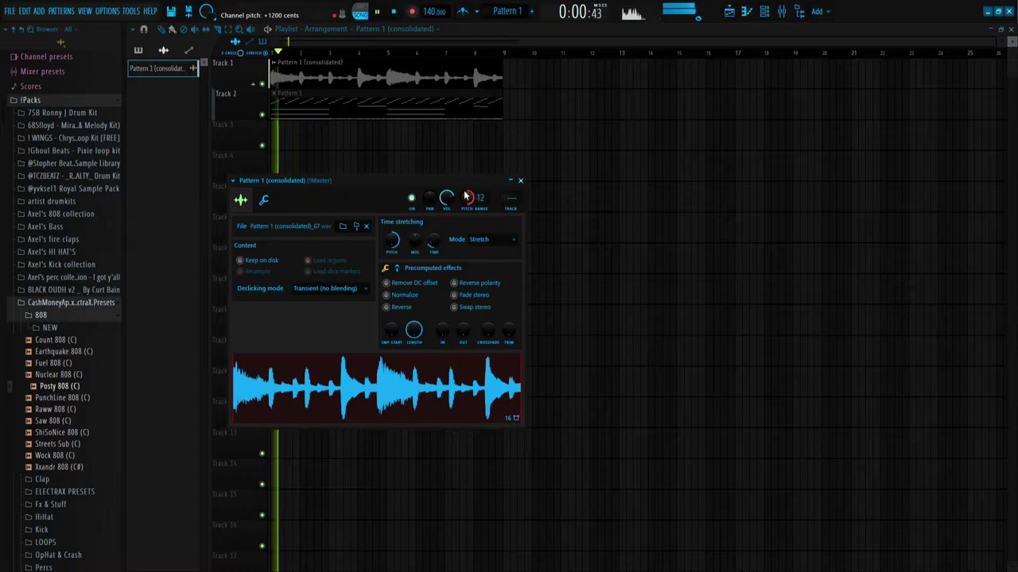
# Consolidate the Track 1 clip again and delete the previous consolidated clip from Track 2
pyautogui.click(378, 61)
pyautogui.press('space')
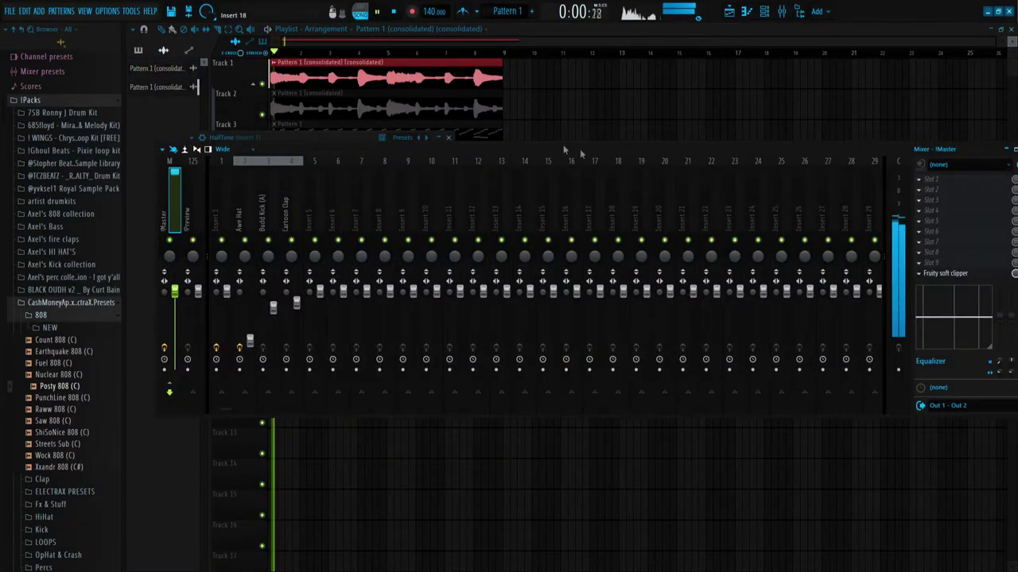
pyautogui.press('F9')
pyautogui.rightClick(422, 106)
# Open the newly consolidated clip's settings and route it to mixer track 1
pyautogui.doubleClick(362, 73)
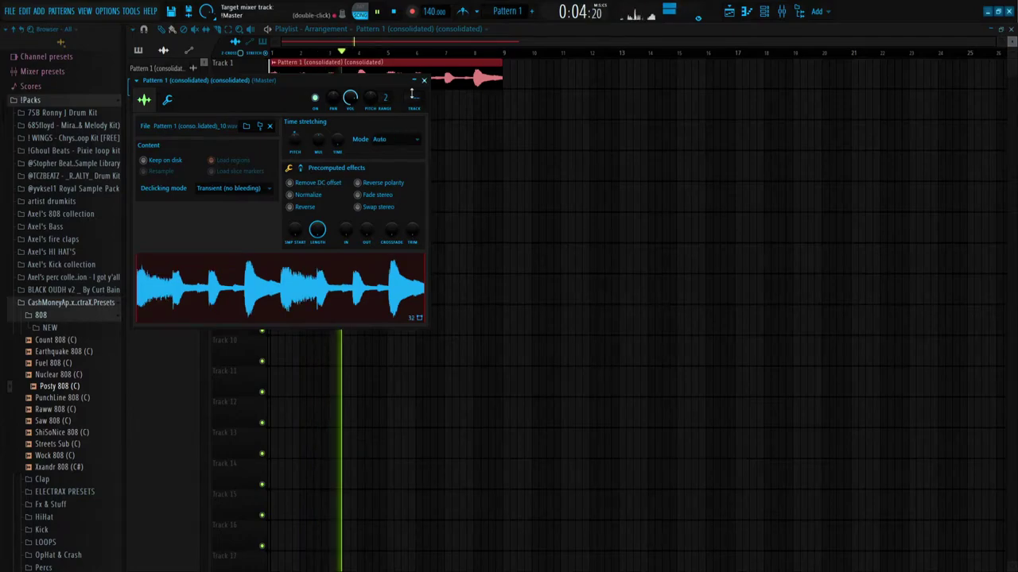
pyautogui.moveTo(413, 101); pyautogui.dragTo(413, 99)
pyautogui.press('space')
# Play the clip through Insert 1, examine that track's effects in the mixer and close the clip's settings
pyautogui.press('F9')
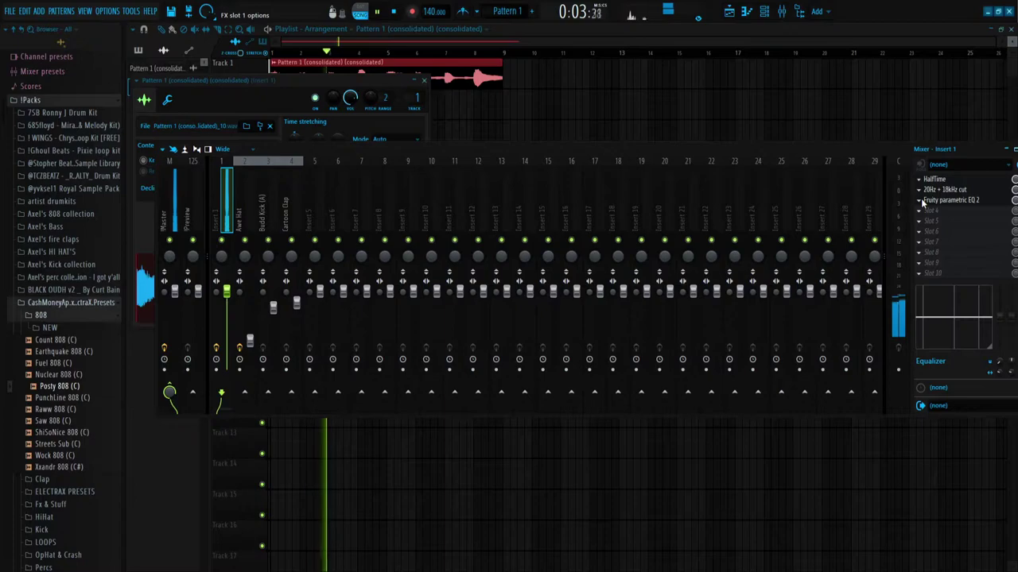
pyautogui.press('space')
pyautogui.press('F9')
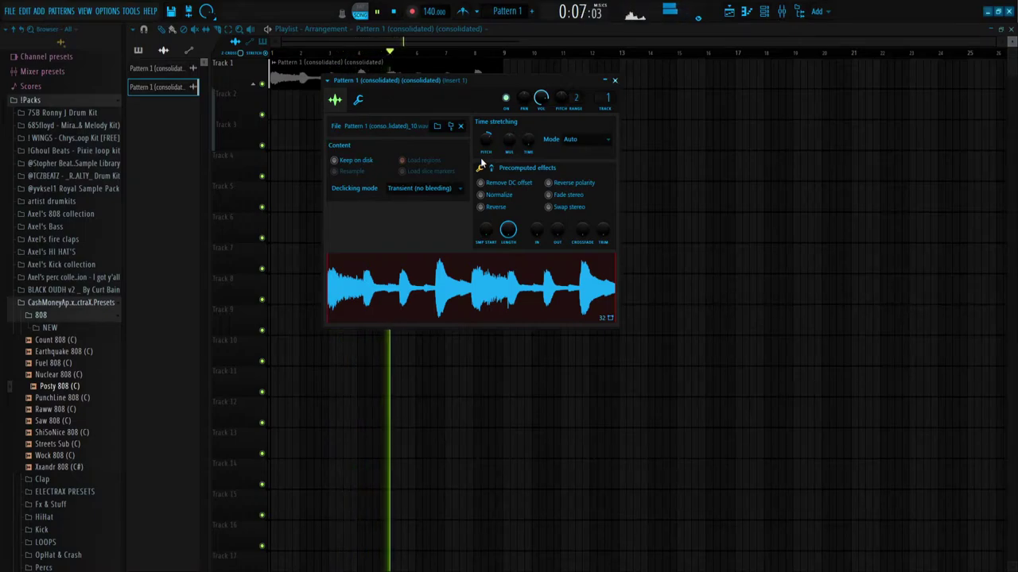
pyautogui.press('Escape')
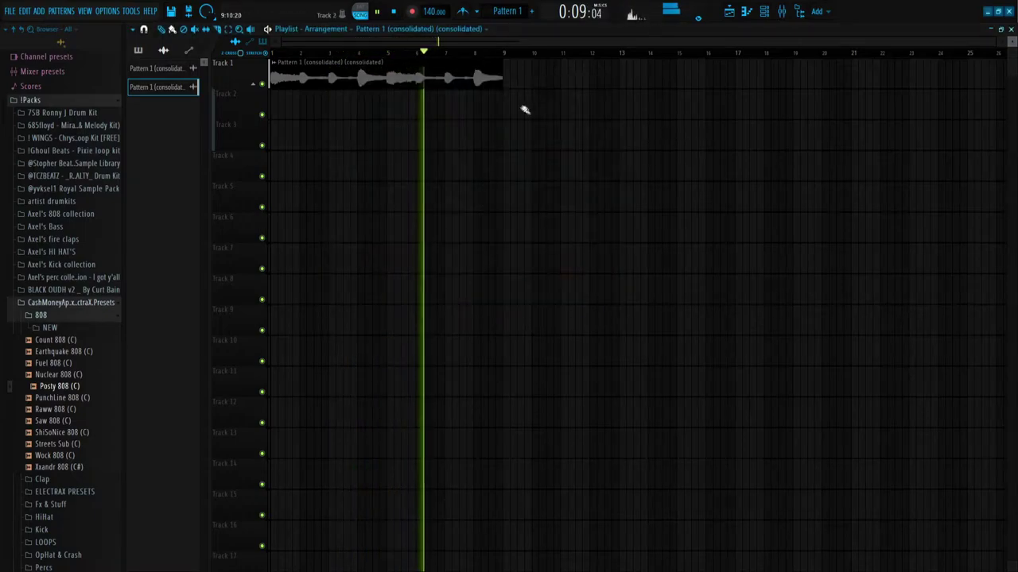
pyautogui.press('F9')
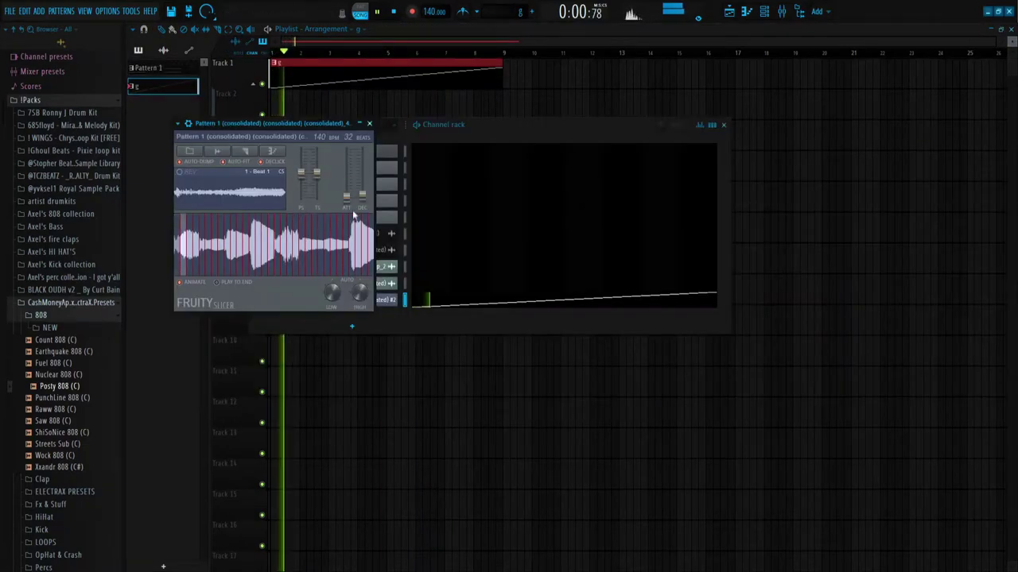
# Raise the Fruity Slicer's attack and decay while auditioning the loop, and inspect its 32 beat slices in the piano roll
pyautogui.press('space')
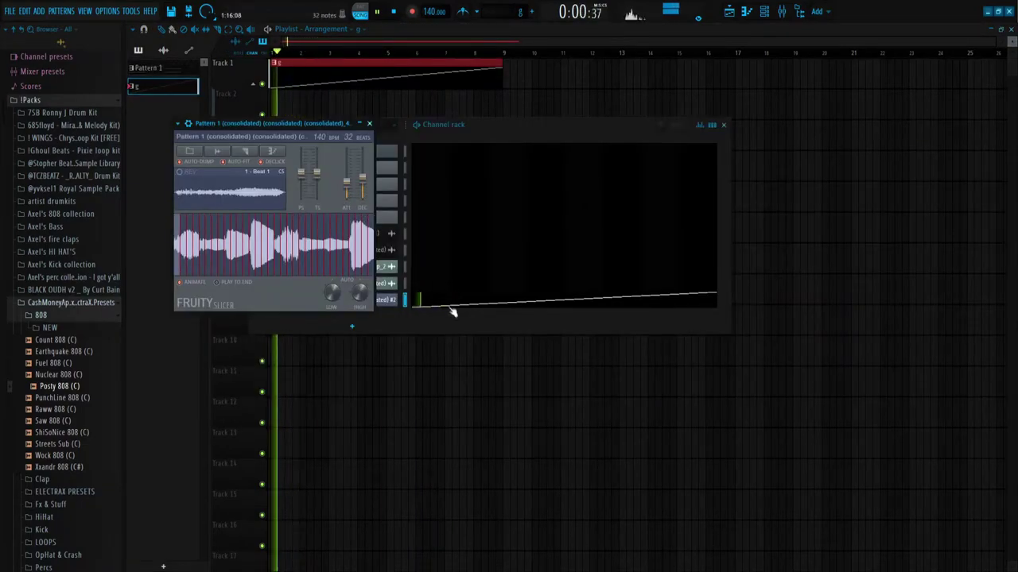
pyautogui.click(450, 309)
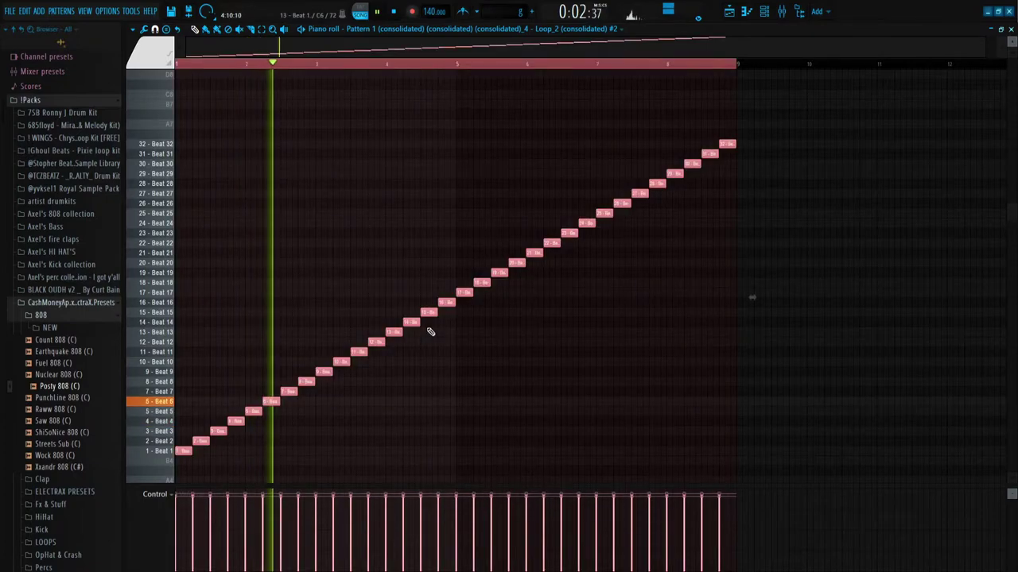
pyautogui.hotkey('ctrl', 'a')
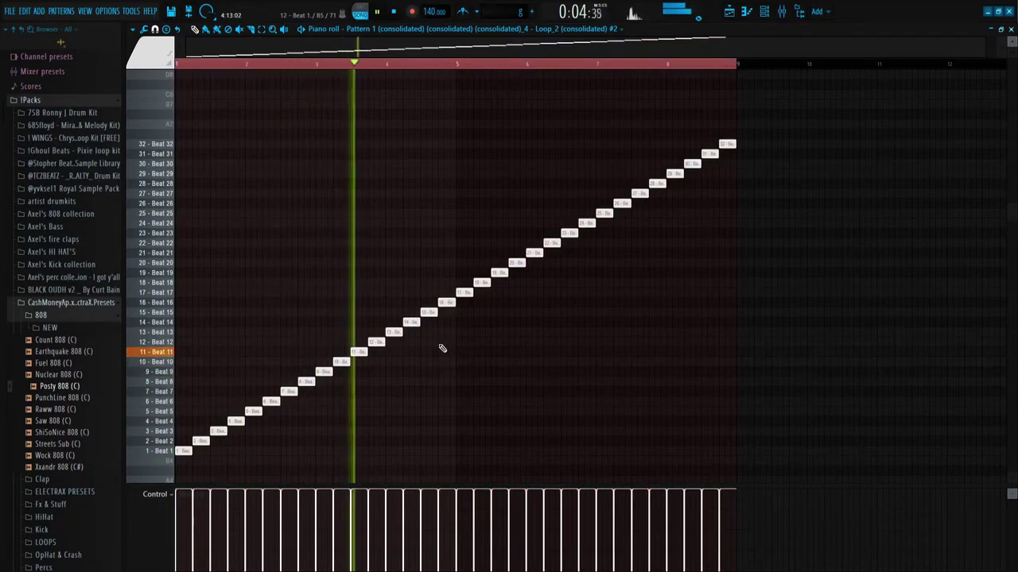
pyautogui.press('F6')
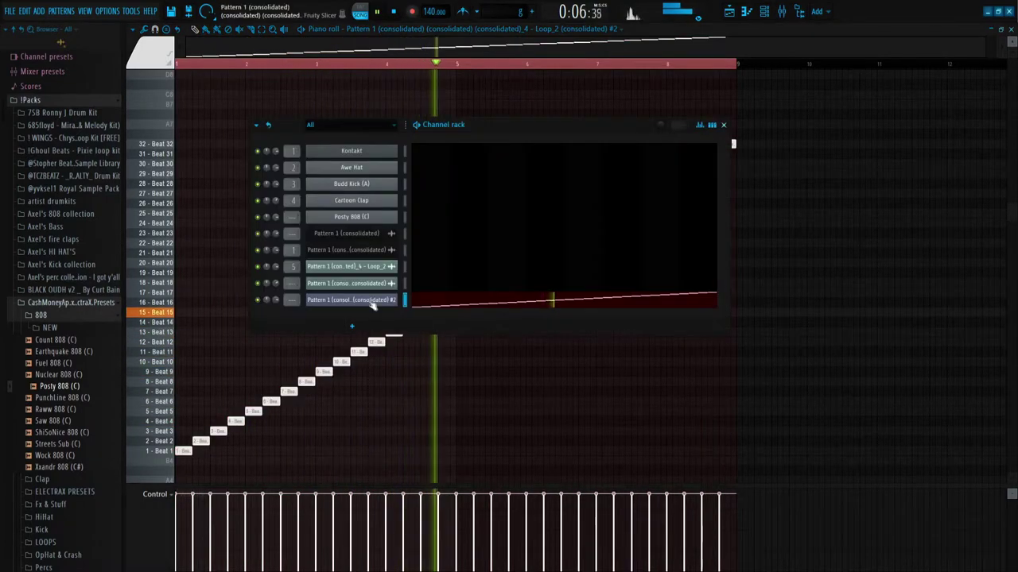
pyautogui.click(370, 299)
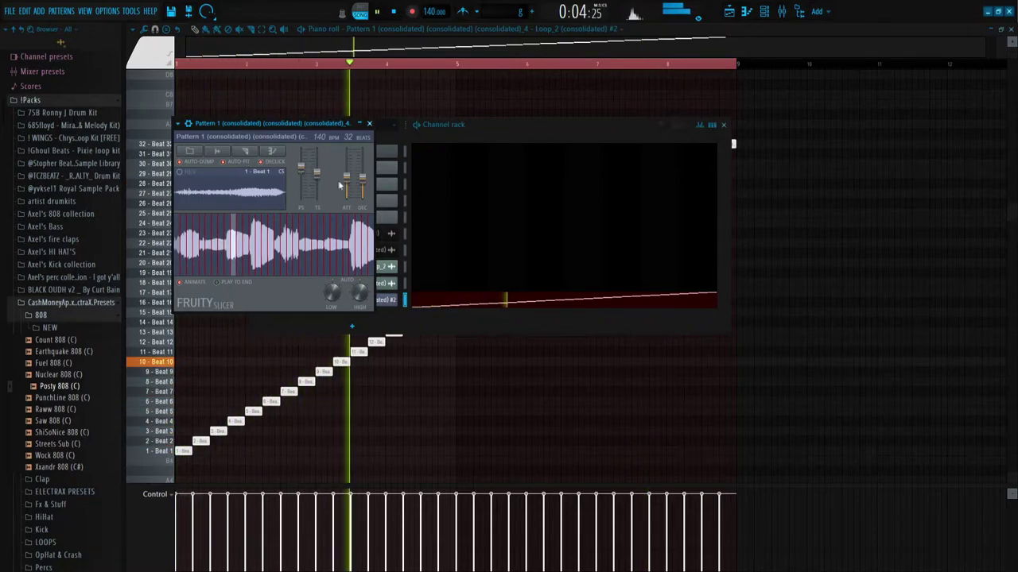
# Route the Fruity Slicer channel to mixer track 5 and add ValhallaVintageVerb with a 30.4% mix and a 960 Hz low cut
pyautogui.press('F9')
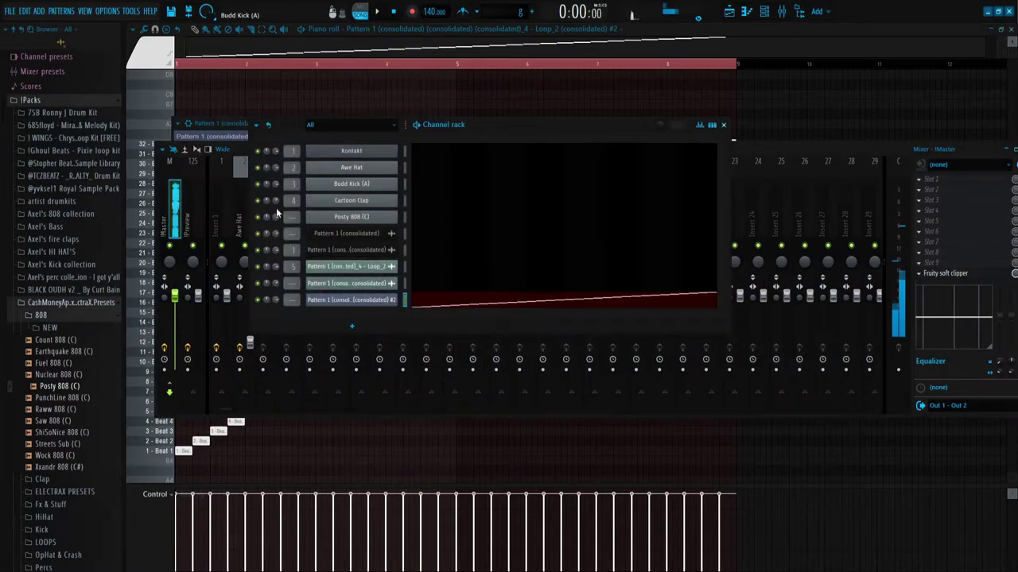
pyautogui.press('F9')
pyautogui.click(307, 229)
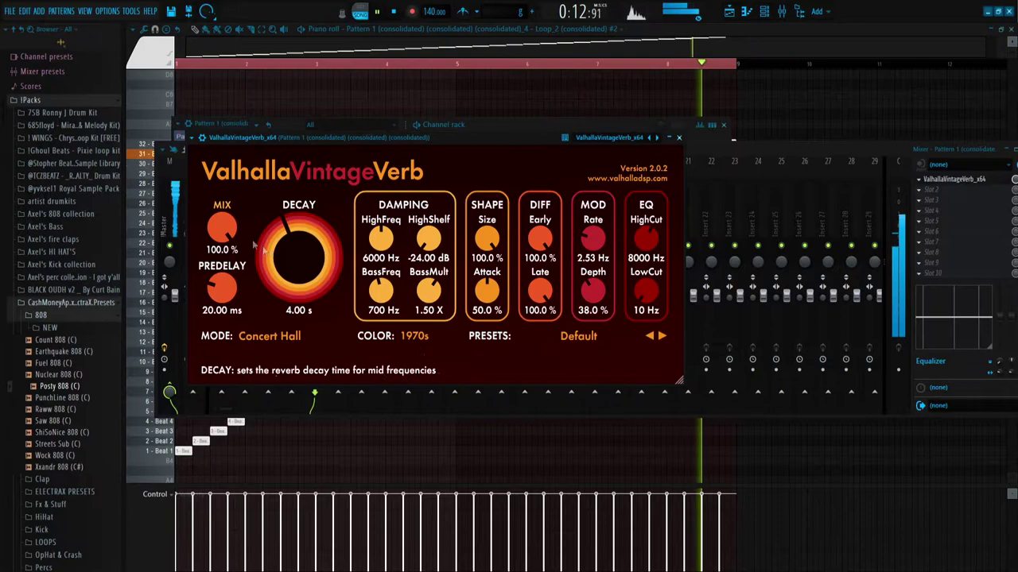
pyautogui.moveTo(223, 230); pyautogui.dragTo(232, 329)
pyautogui.moveTo(645, 292); pyautogui.dragTo(639, 238)
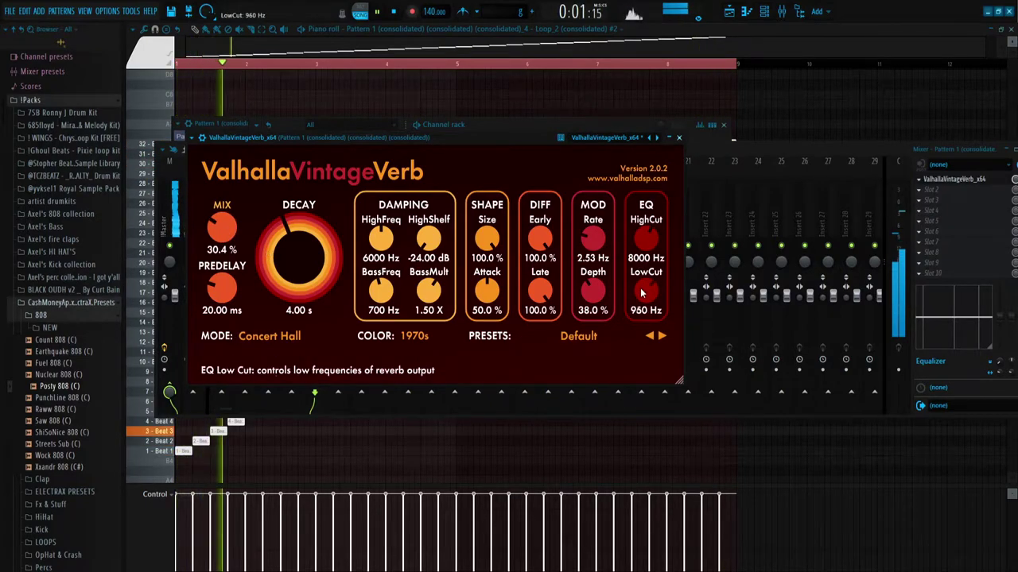
# Add Fruity Parametric EQ 2 after the reverb, load the 20Hz + 18kHz cut preset and move its high-pass band up to the low mids
pyautogui.click(729, 177)
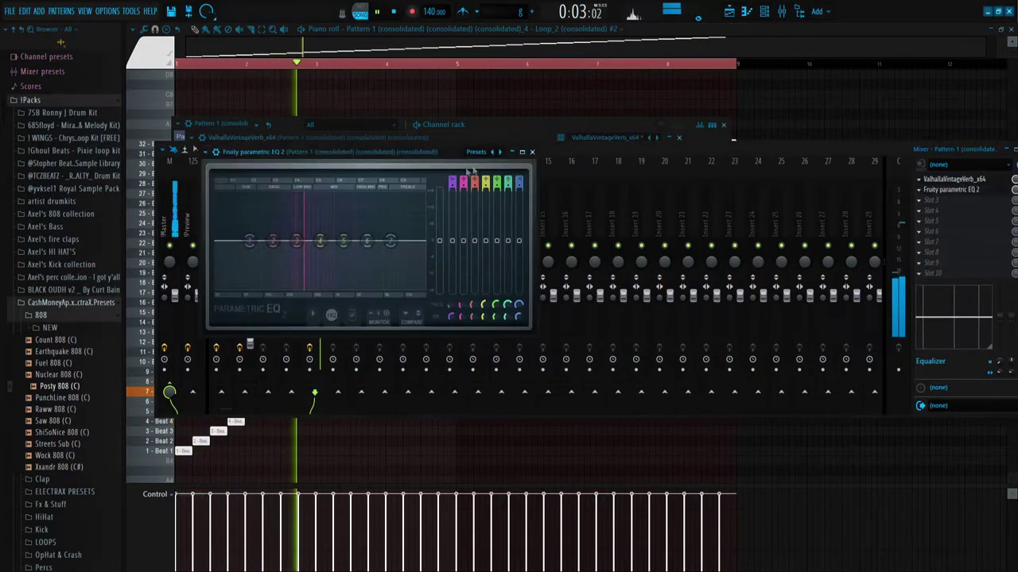
pyautogui.click(501, 152)
pyautogui.moveTo(215, 242); pyautogui.dragTo(293, 241)
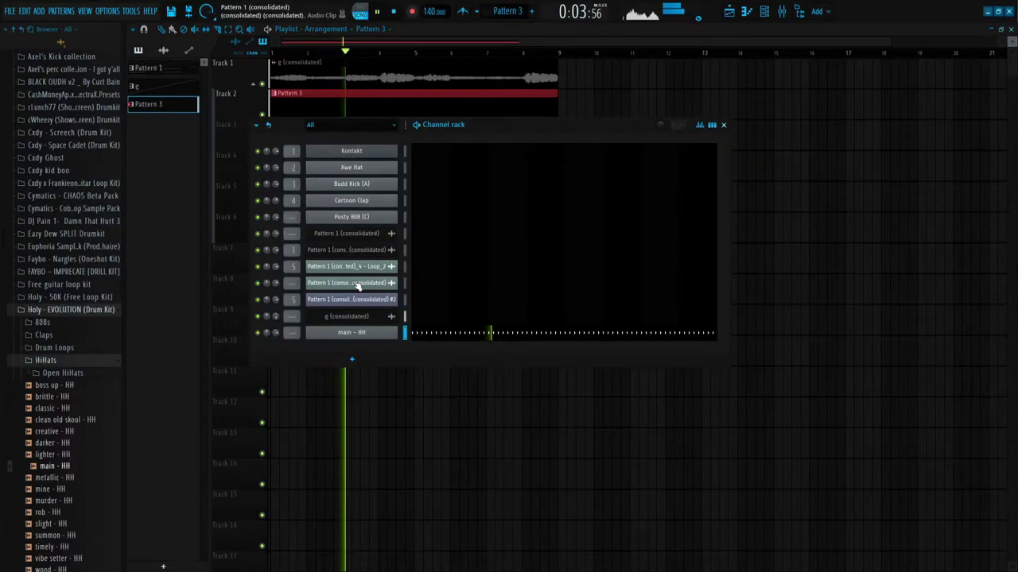
# Add the basic - clap sample to Pattern 3 and place a C5 hit on beat 3 of every bar through bar 8
pyautogui.click(44, 335)
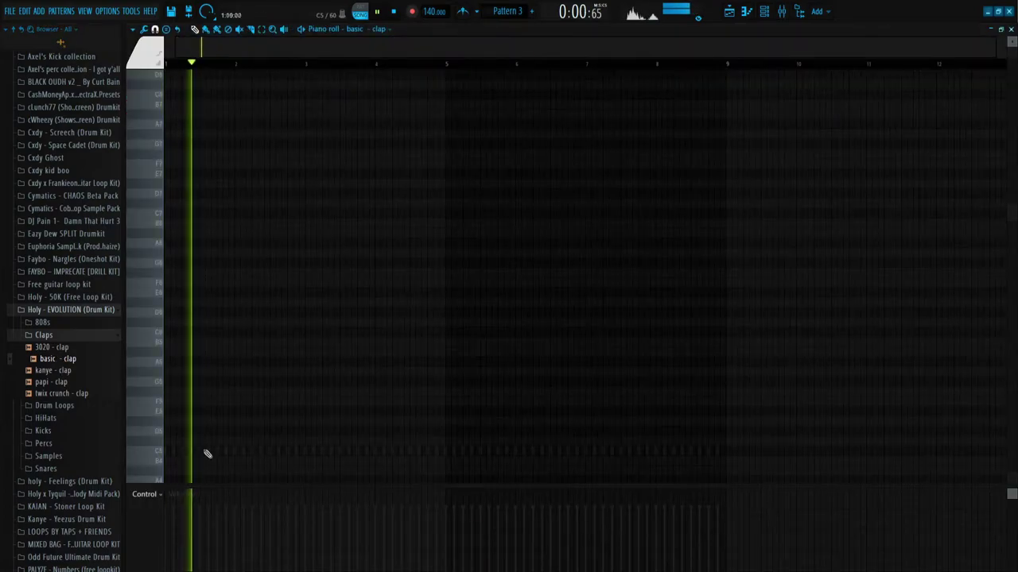
pyautogui.click(202, 452)
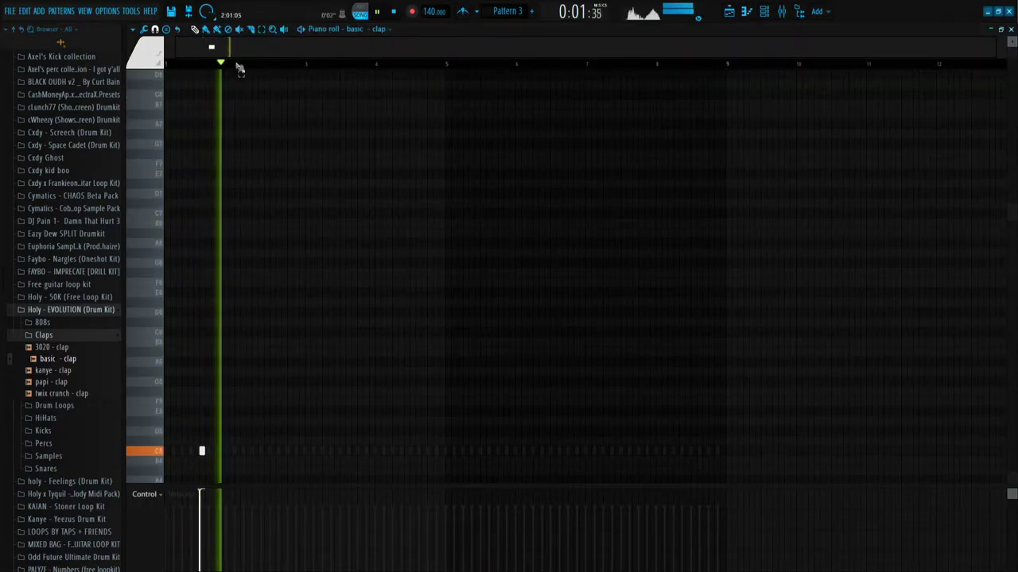
pyautogui.hotkey('ctrl', 'b')
pyautogui.hotkey('ctrl', 'b')
pyautogui.hotkey('ctrl', 'b')
pyautogui.hotkey('ctrl', 'b')
pyautogui.hotkey('ctrl', 'b')
pyautogui.hotkey('ctrl', 'b')
pyautogui.hotkey('ctrl', 'b')
pyautogui.press('F6')
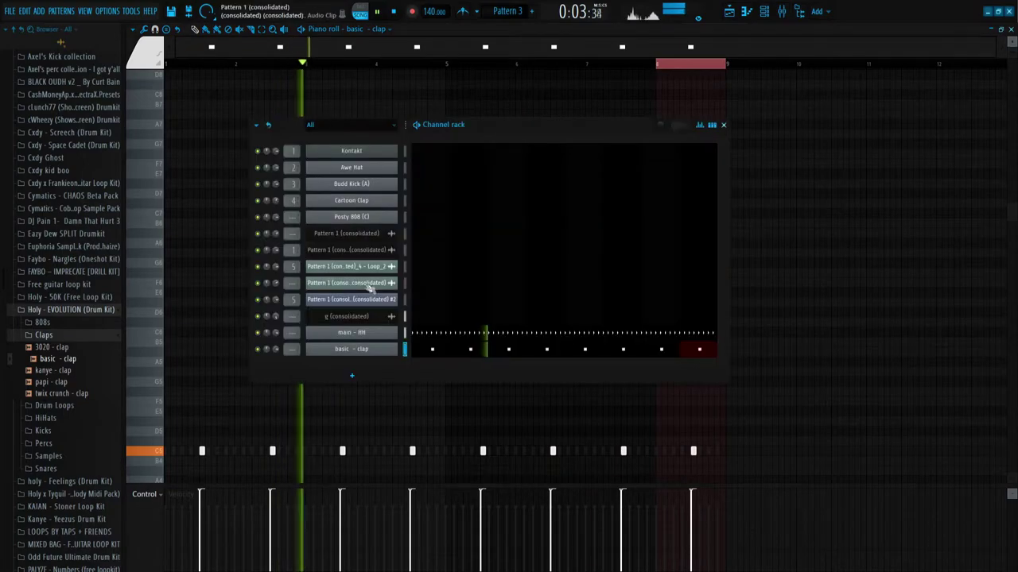
# Load the ate up - 808 sample into a new channel and place an F#6 note at the start of bar 1
pyautogui.click(39, 322)
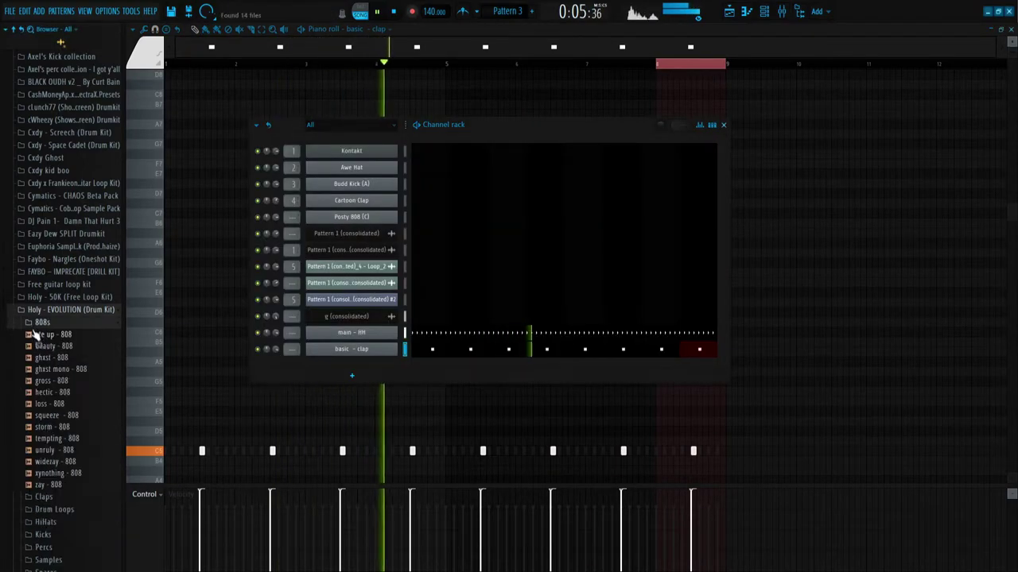
pyautogui.moveTo(49, 336); pyautogui.dragTo(421, 374)
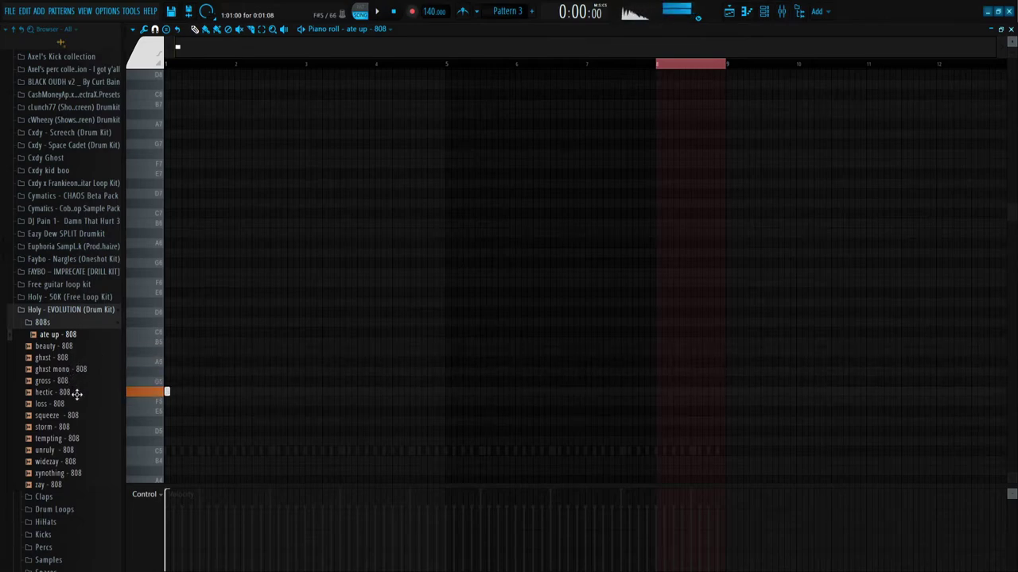
pyautogui.press('space')
pyautogui.press('space')
pyautogui.scroll(3, 168, 291)
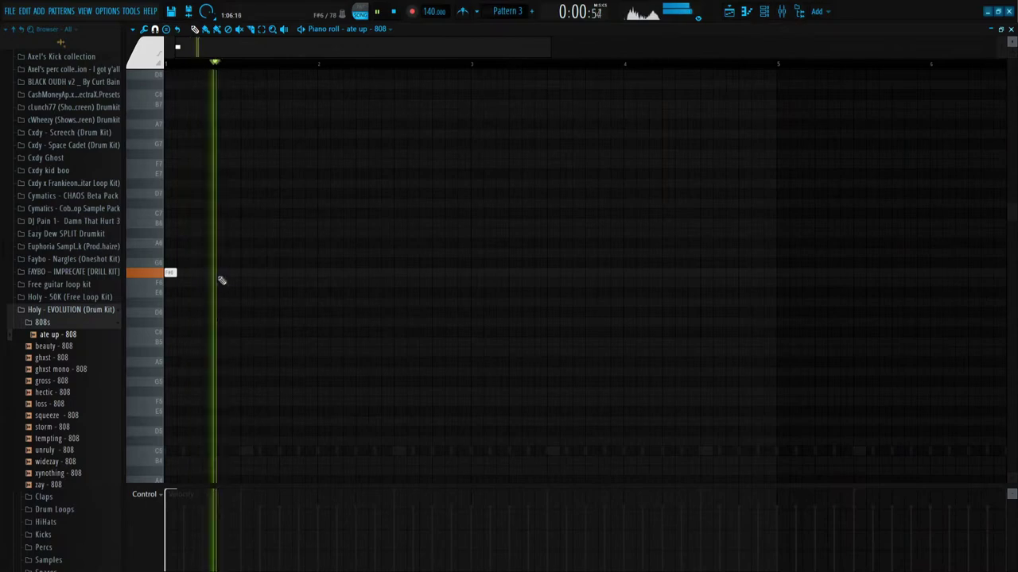
# Add two more F#6 808 notes in bar 1 while the beat plays
pyautogui.press('space')
pyautogui.click(221, 274)
pyautogui.press('space')
pyautogui.click(285, 273)
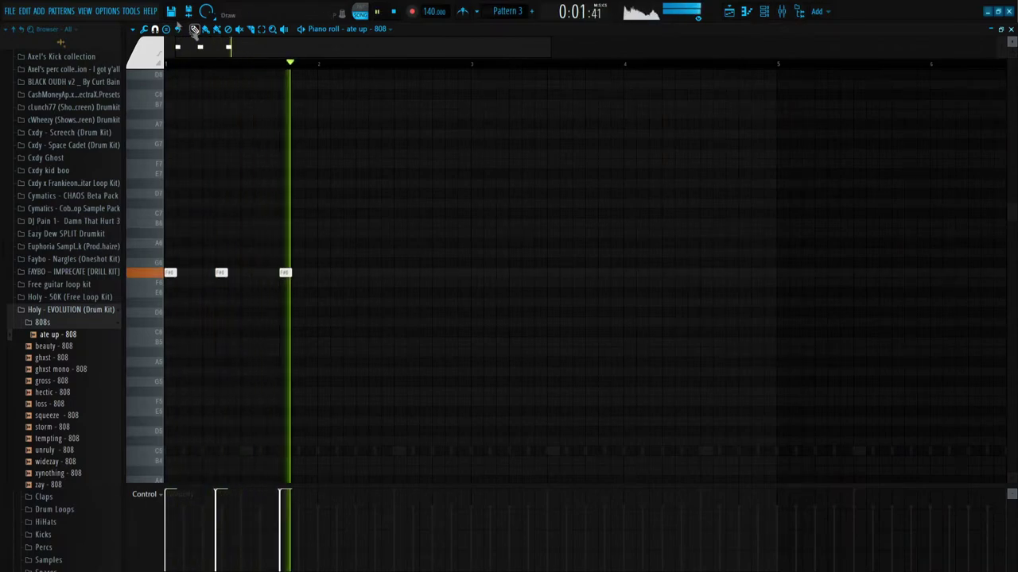
# Change the piano roll snap, re-place the second 808 note slightly later and add an F#6 note early in bar 2
pyautogui.click(155, 30)
pyautogui.click(159, 156)
pyautogui.press('space')
pyautogui.press('space')
pyautogui.rightClick(221, 274)
pyautogui.click(227, 274)
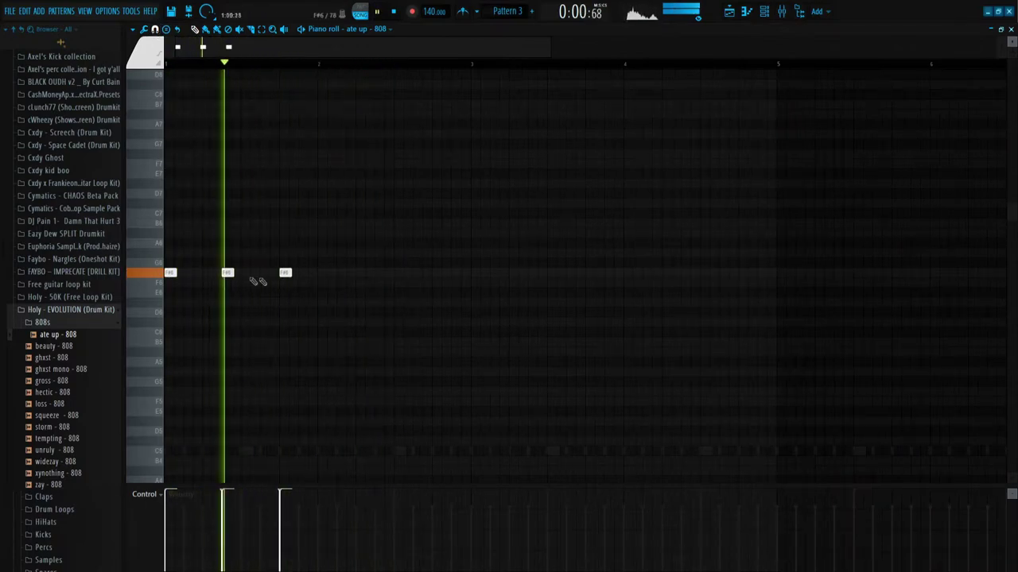
pyautogui.click(360, 273)
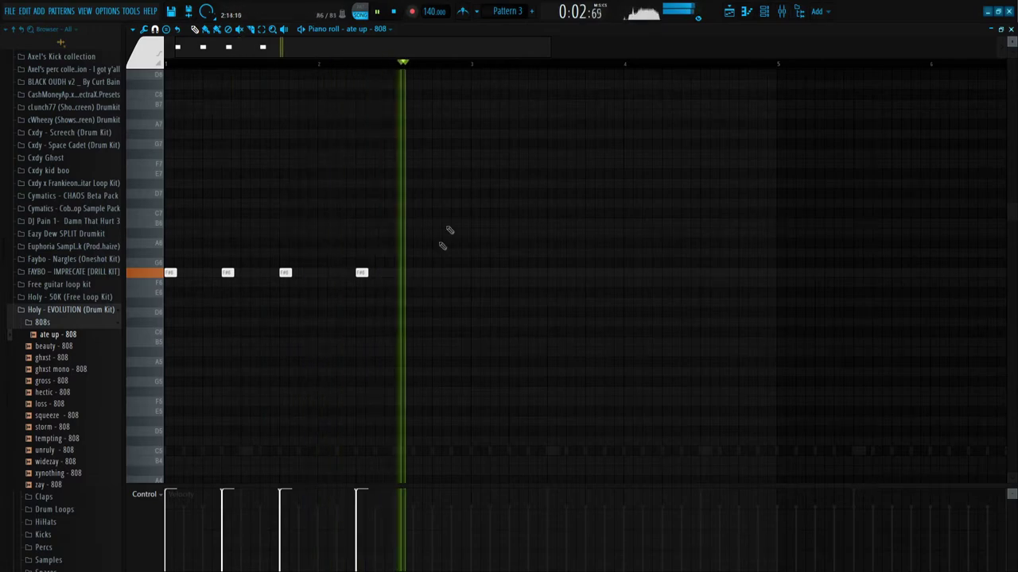
# Try an extra F#6 808 note in bar 4 and shift it to the start of bar 5
pyautogui.hotkey('ctrl', 'a')
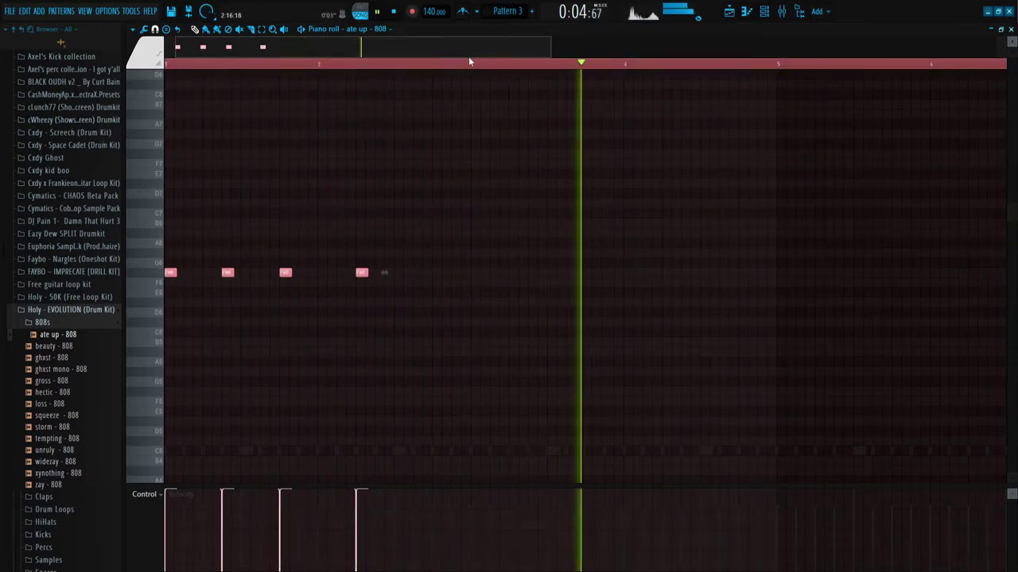
pyautogui.click(471, 66)
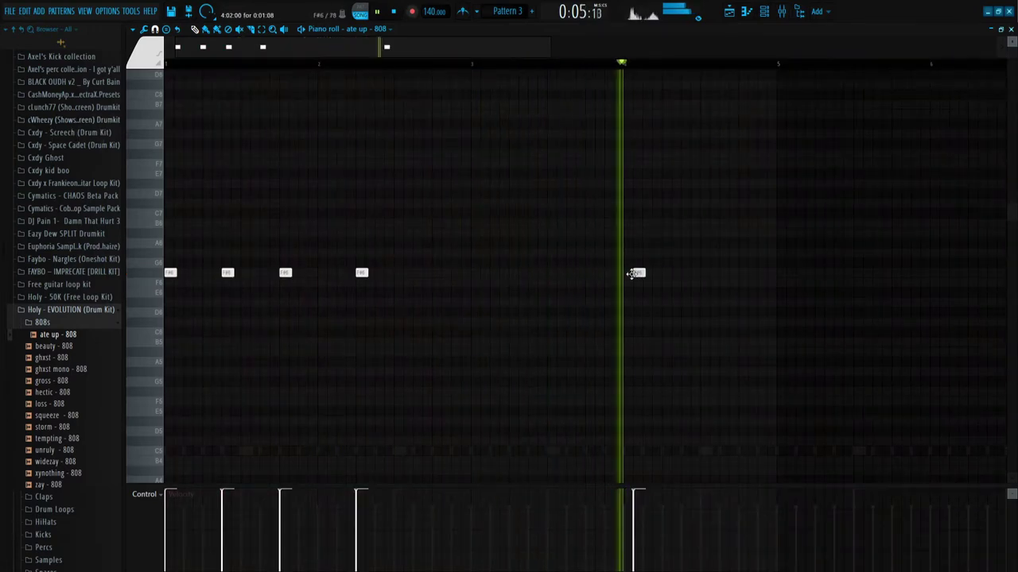
pyautogui.scroll(-2, 639, 279)
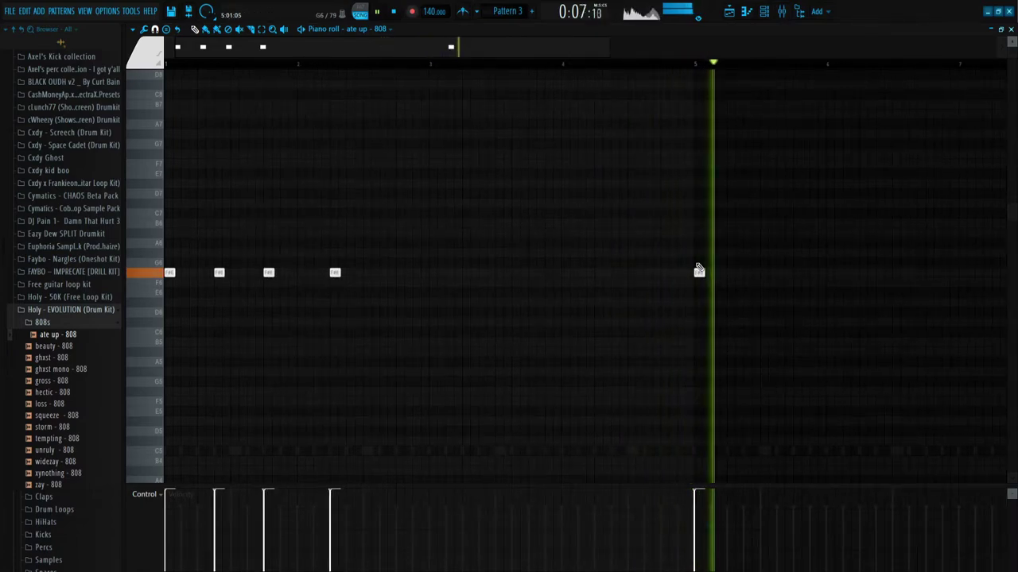
# Move the first 808 note up to C#7 and the second to A6, and play the pattern
pyautogui.press('space')
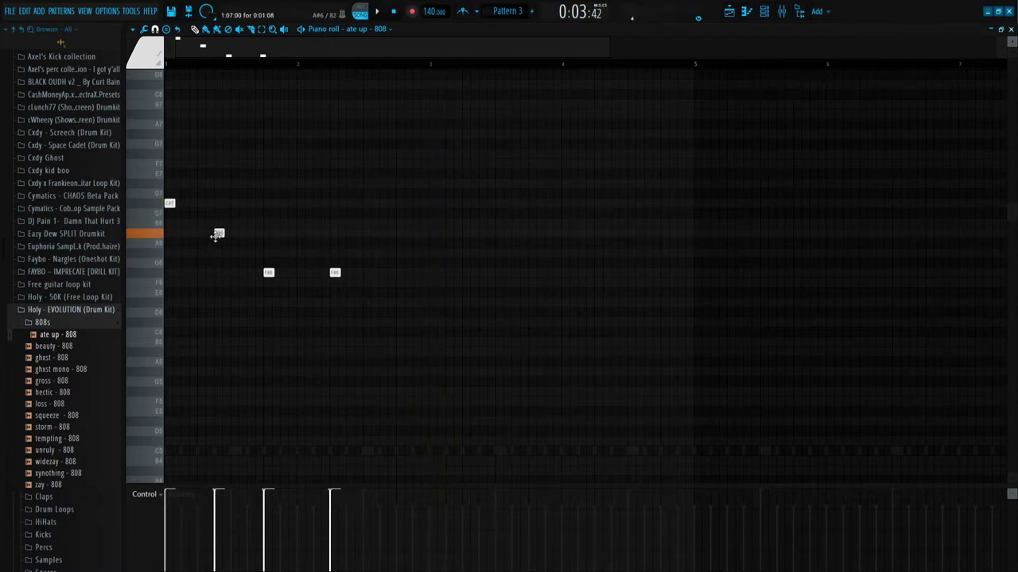
pyautogui.press('space')
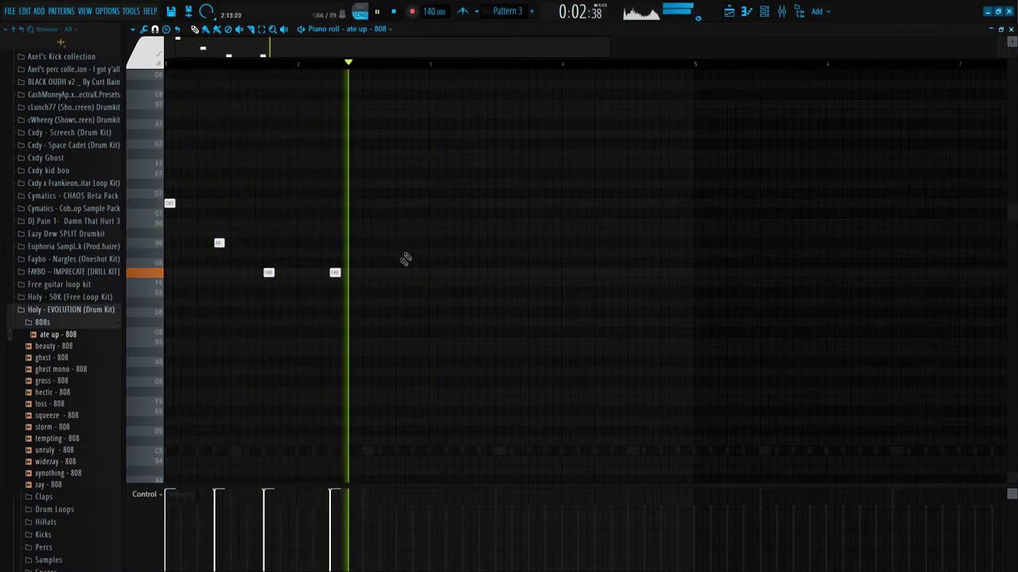
# Try two F#6 808 notes in the second half of bar 3 and delete them
pyautogui.click(501, 273)
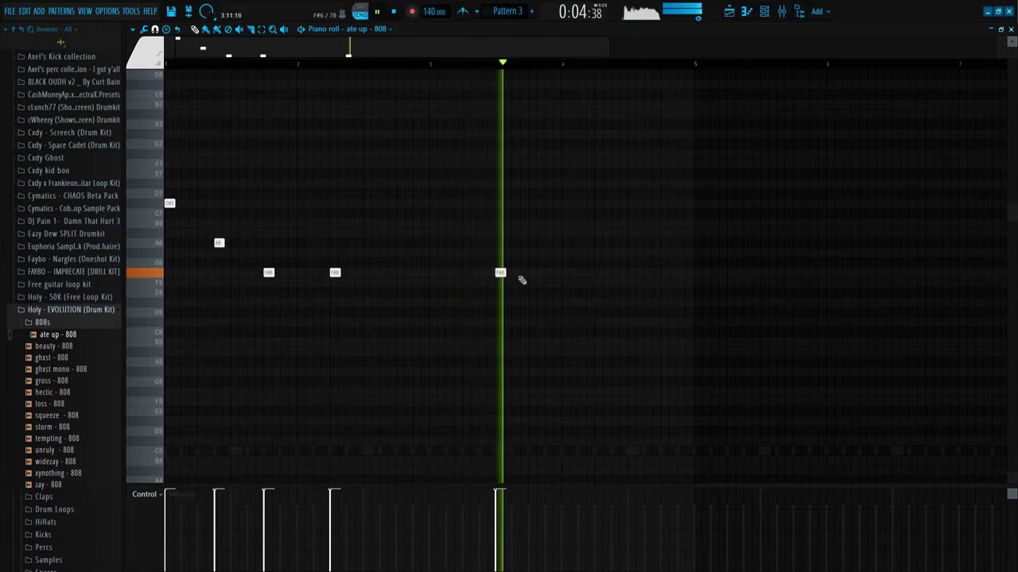
pyautogui.click(549, 273)
pyautogui.rightClick(549, 272)
pyautogui.rightClick(501, 273)
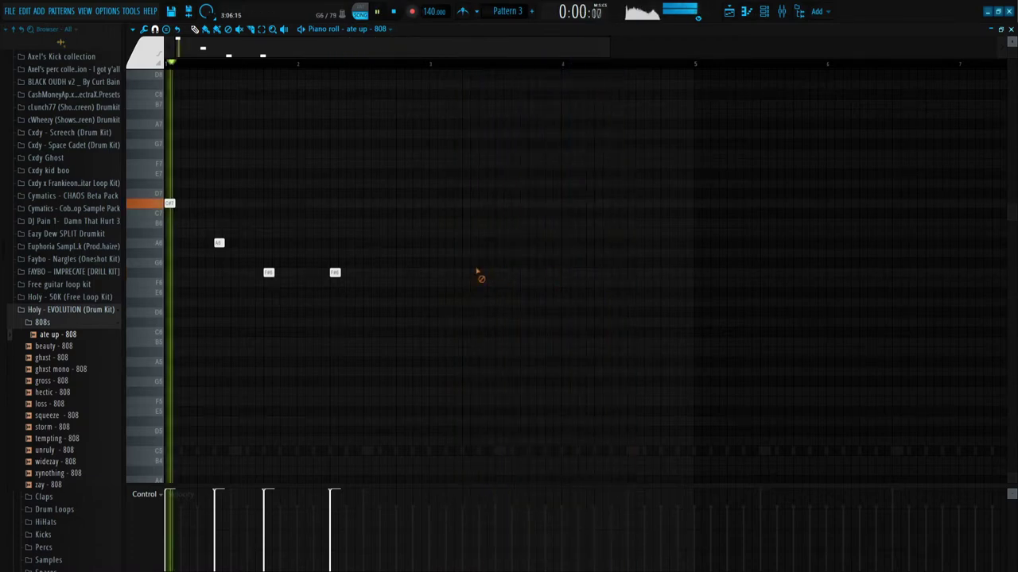
# Transpose the 808 notes down an octave and add F#5 notes at the start of bar 3 and twice in bar 4
pyautogui.press('space')
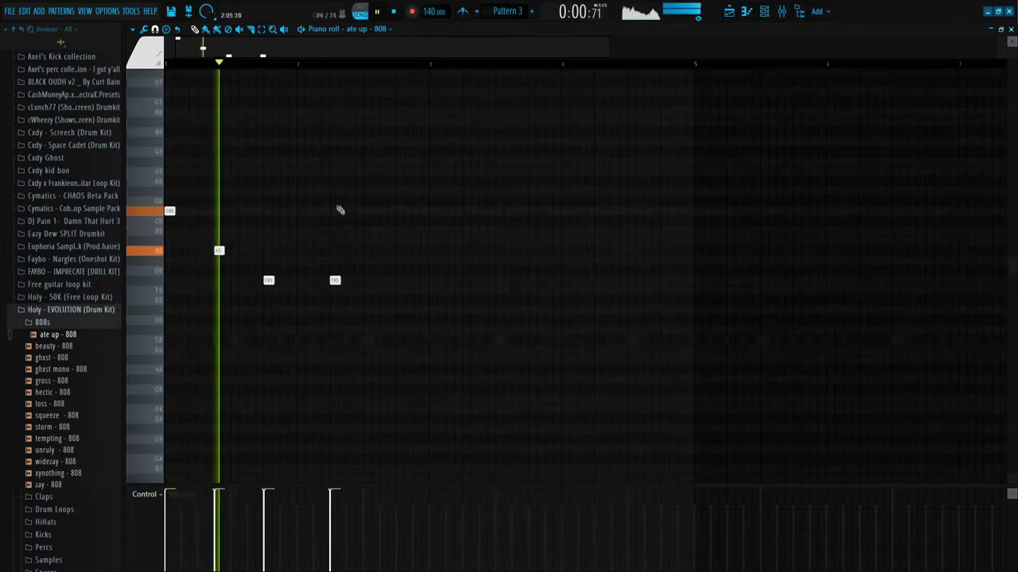
pyautogui.click(403, 273)
pyautogui.click(444, 273)
pyautogui.moveTo(446, 273); pyautogui.dragTo(437, 273)
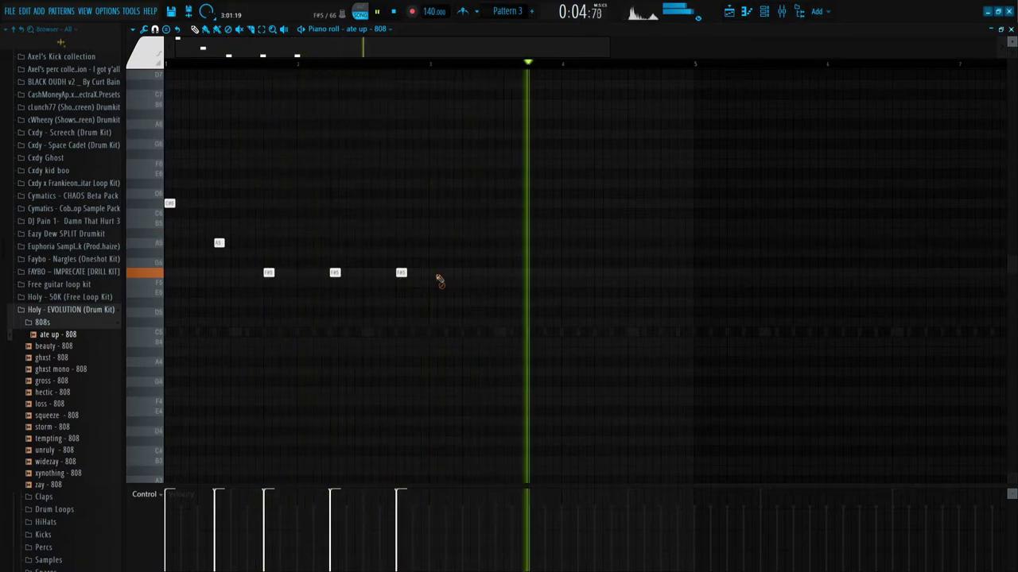
pyautogui.click(603, 273)
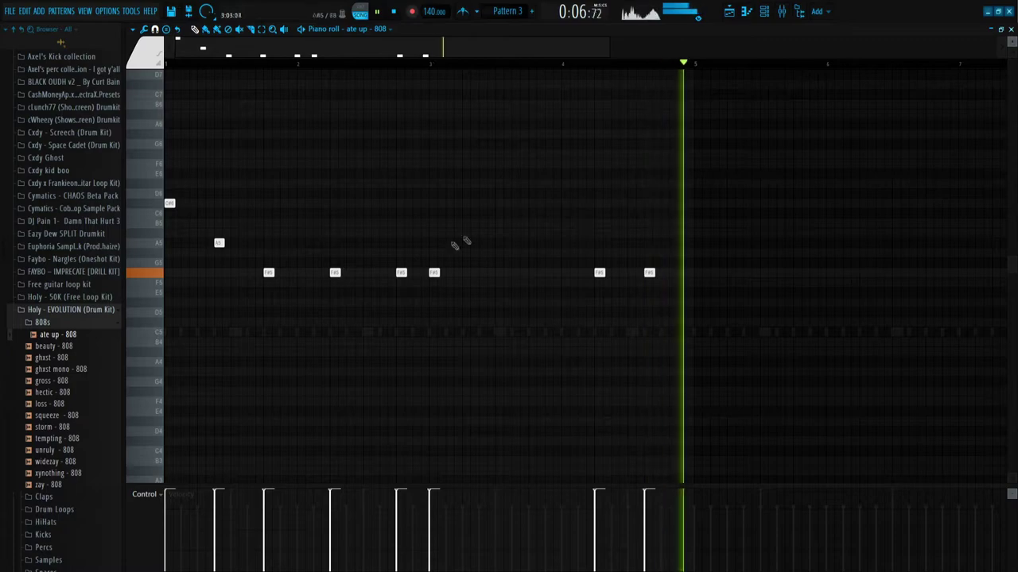
pyautogui.rightClick(405, 274)
# Select all the 808 notes and lower them another octave so the line starts on C#5
pyautogui.scroll(-3, 564, 182)
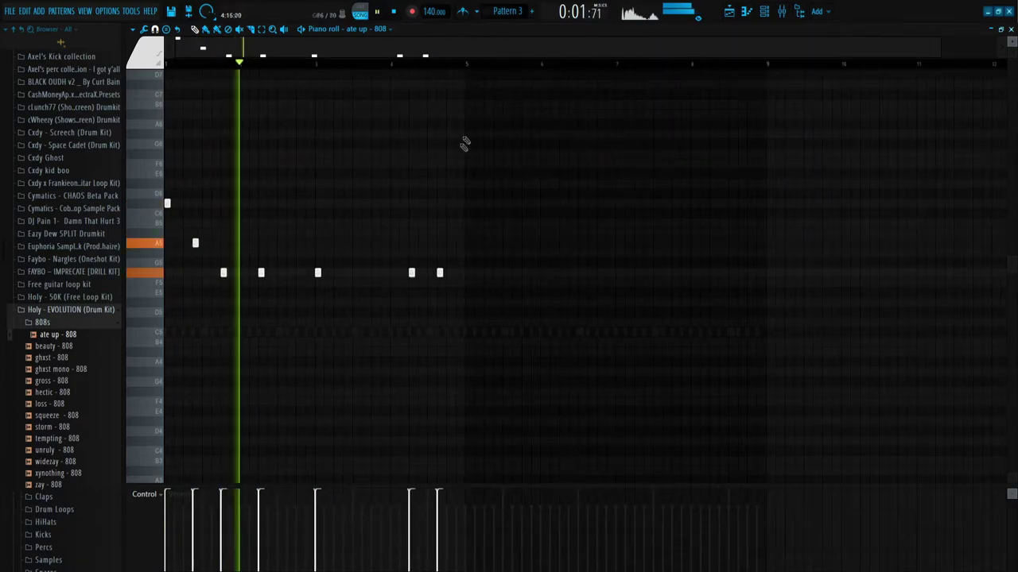
pyautogui.hotkey('ctrl', 'a')
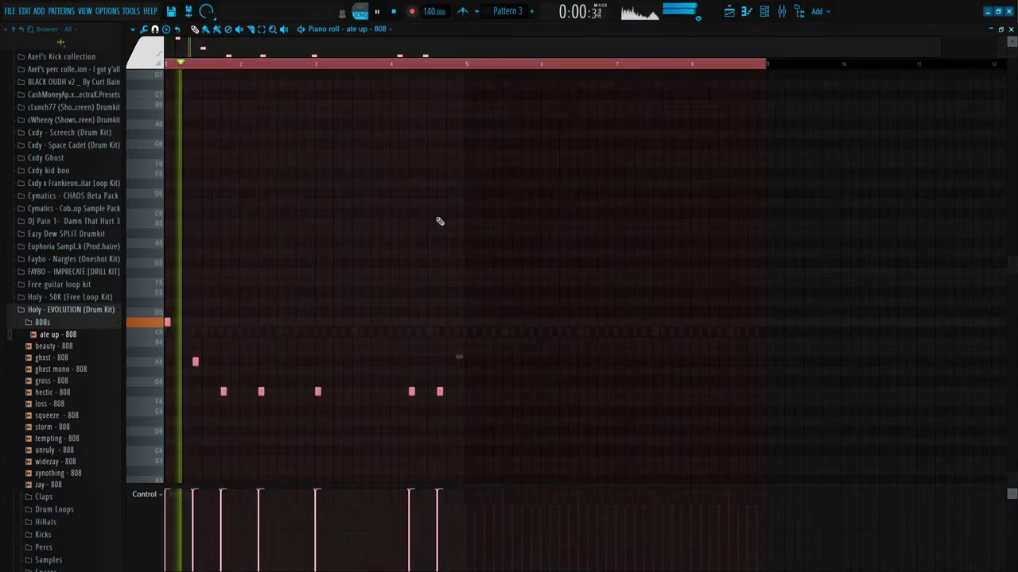
# Route the g (consolidated) clip to mixer track 5
pyautogui.press('F9')
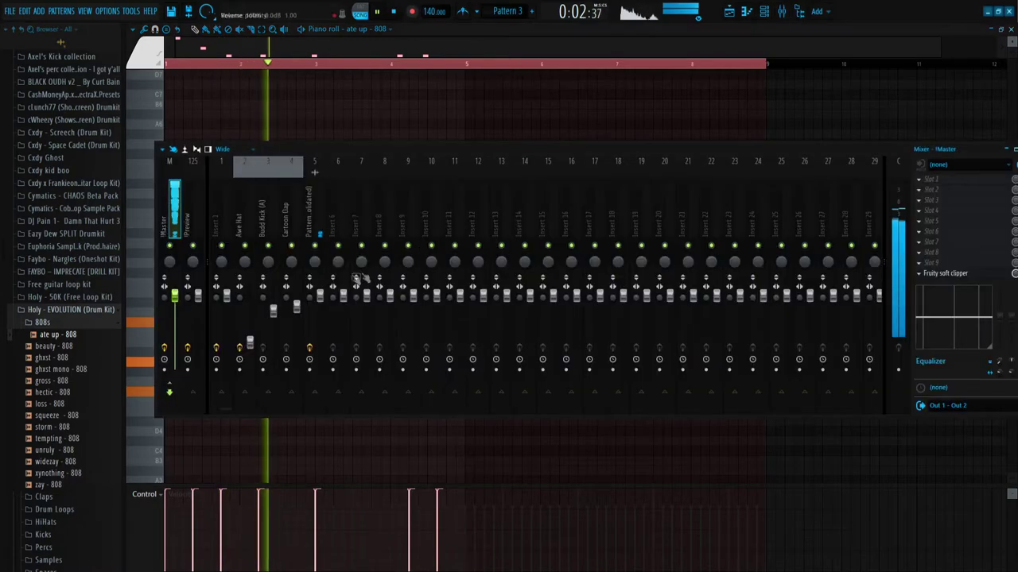
pyautogui.press('F6')
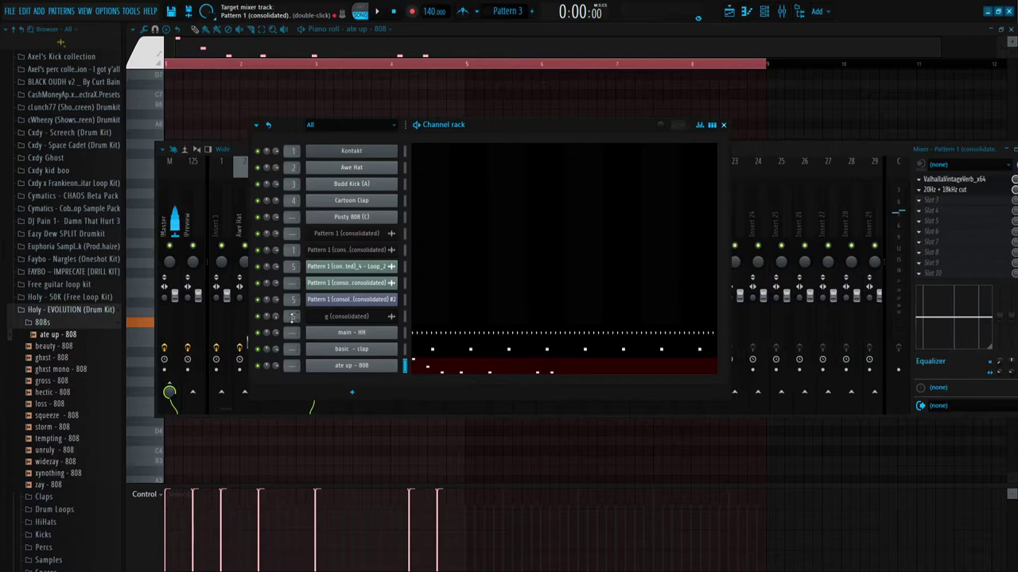
pyautogui.press('F6')
# Remove ValhallaVintageVerb from mixer track 5 and open the track's 20Hz + 18kHz cut EQ during playback
pyautogui.press('space')
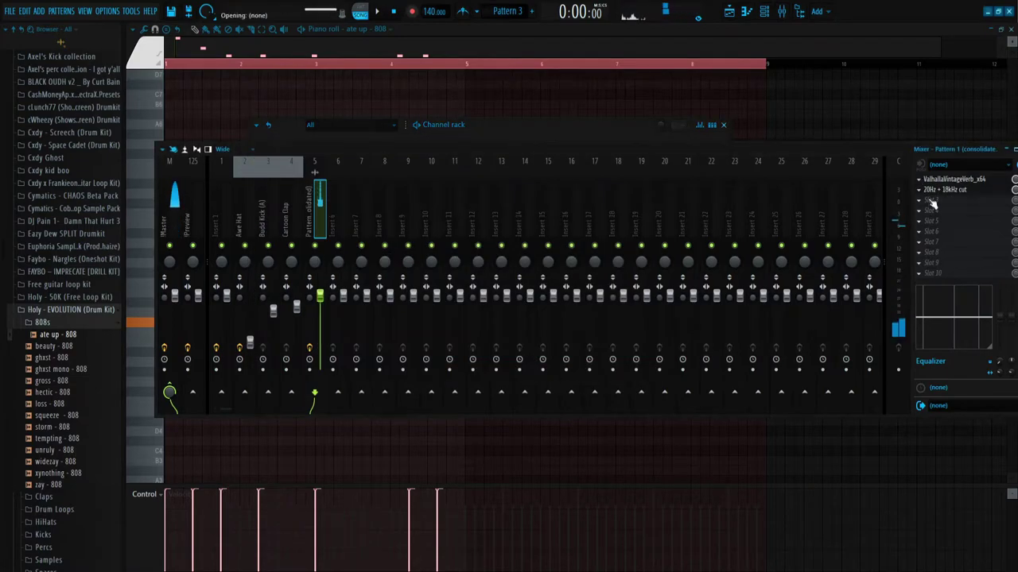
pyautogui.click(932, 191)
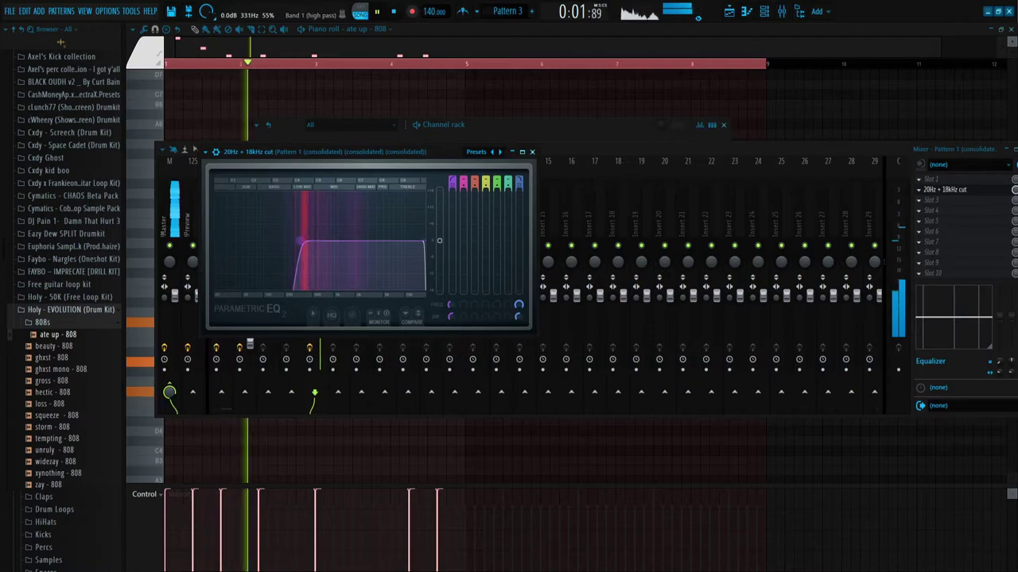
# Close the EQ, lower the 808's F#5 notes an octave and transpose the whole line up an octave so it starts on C#7
pyautogui.press('Escape')
pyautogui.click(291, 108)
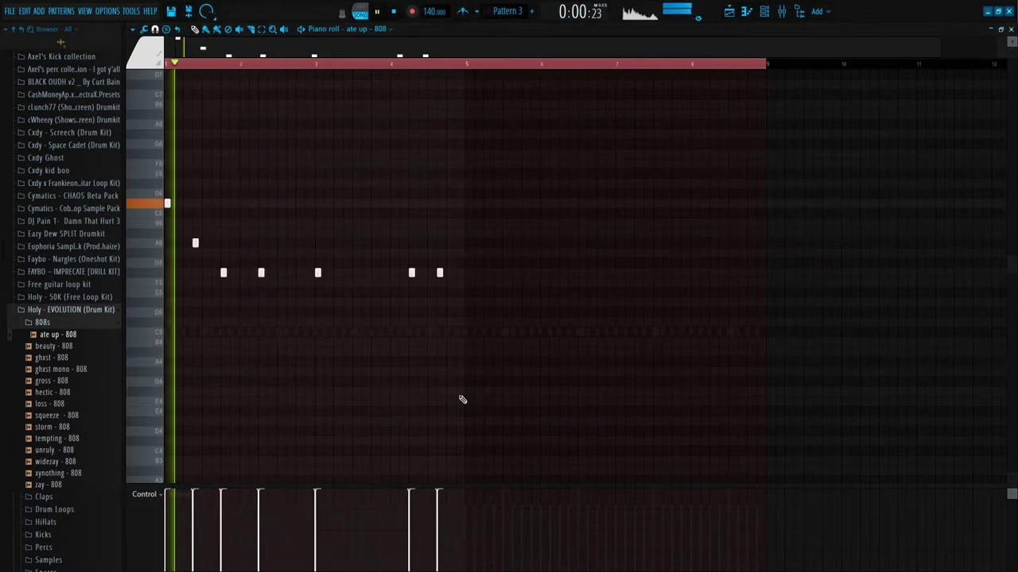
pyautogui.moveTo(191, 263); pyautogui.dragTo(604, 337)
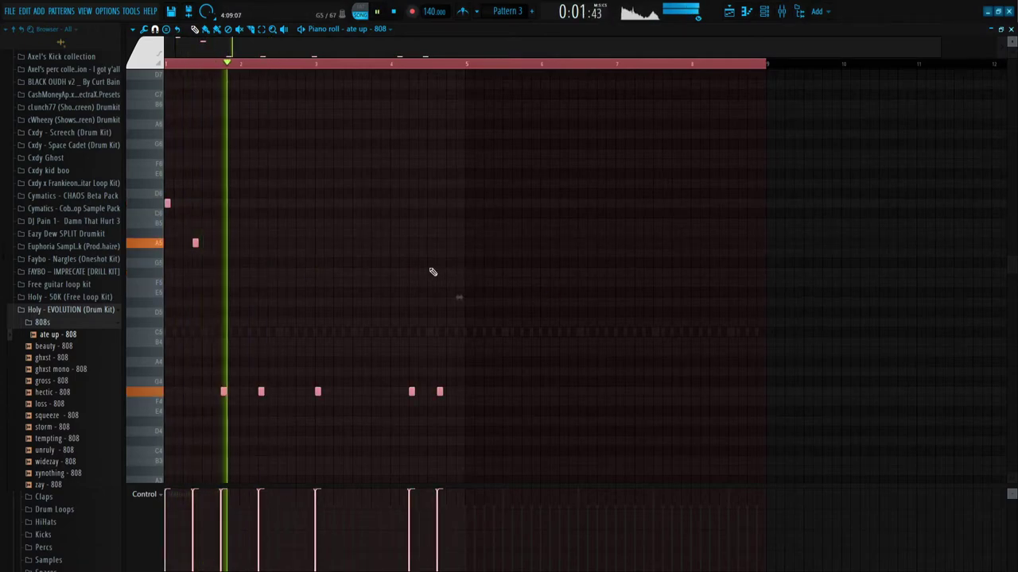
pyautogui.hotkey('ctrl', 'Up')
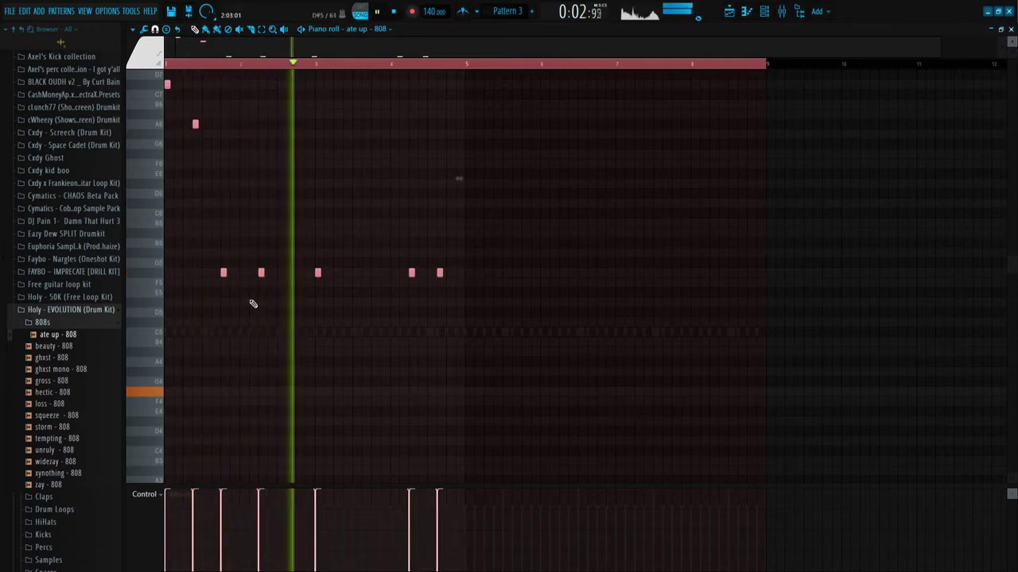
# Add another F#5 808 note near the end of bar 4 and duplicate the four-bar line into bars 5 to 8
pyautogui.click(279, 267)
pyautogui.scroll(3, 340, 252)
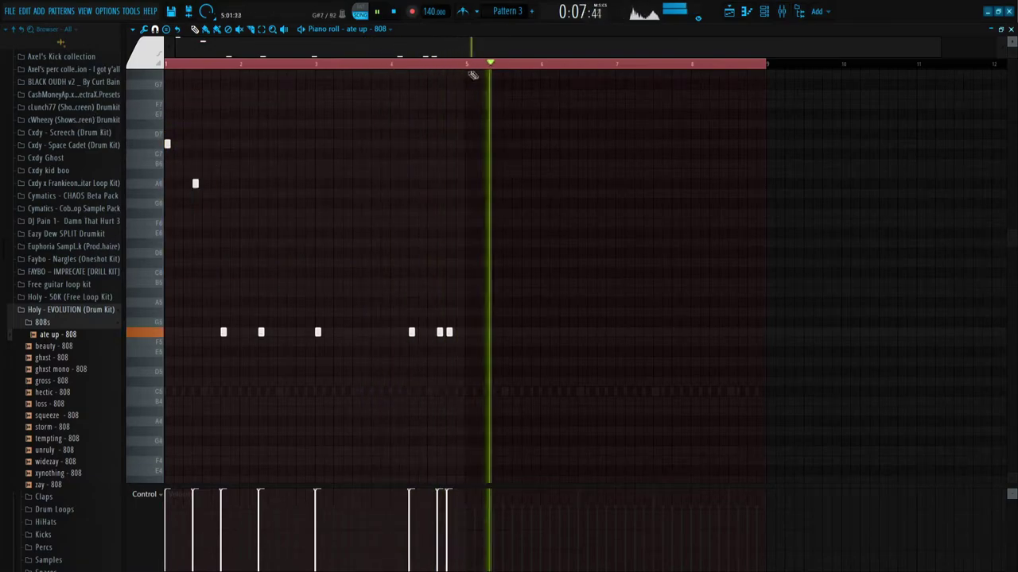
pyautogui.hotkey('ctrl', 'b')
# Replace the 808 sample with storm - 808 and add two C#7 notes and an A6 note in bar 1
pyautogui.press('F6')
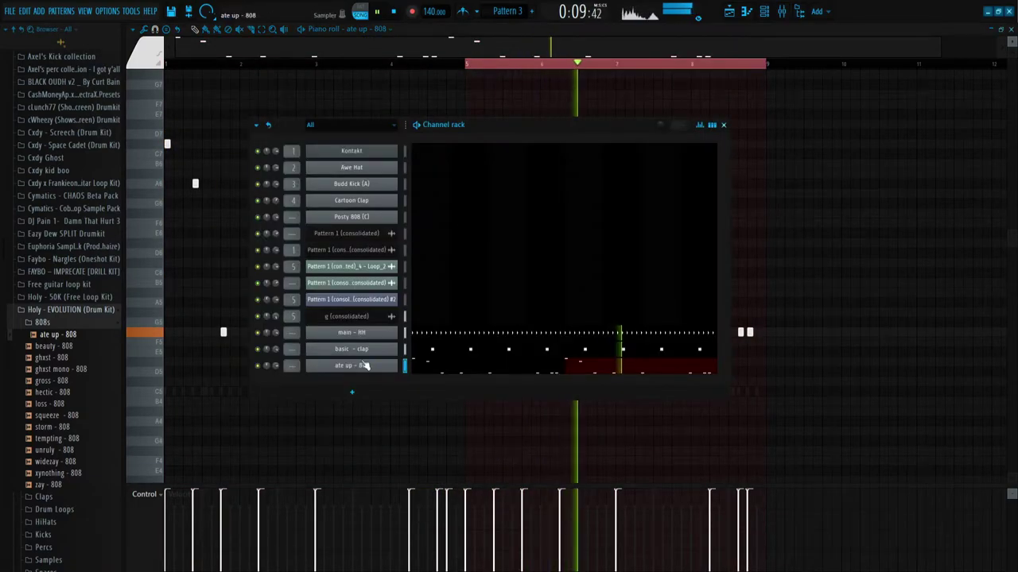
pyautogui.press('F6')
pyautogui.scroll(2, 638, 341)
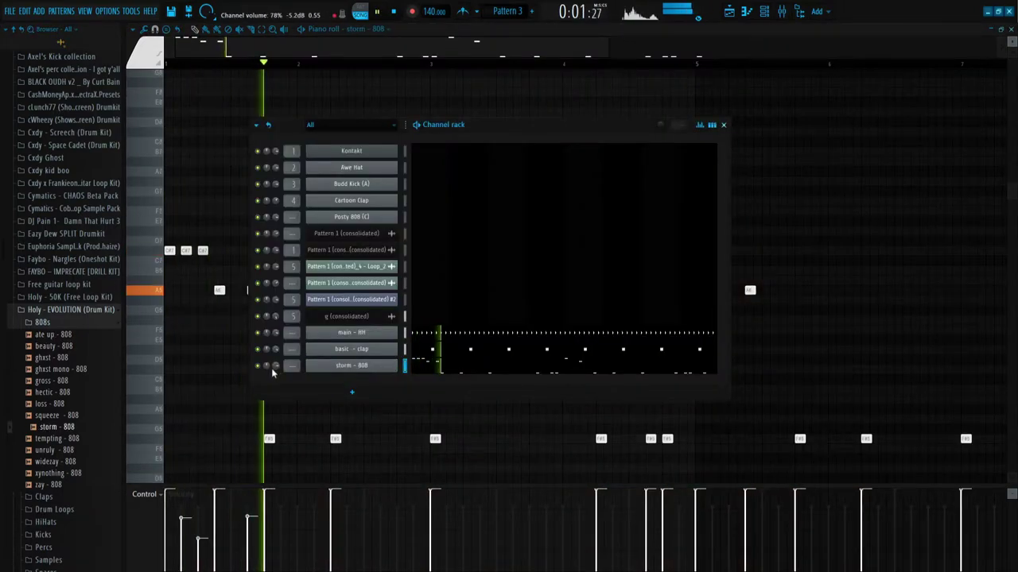
pyautogui.press('F6')
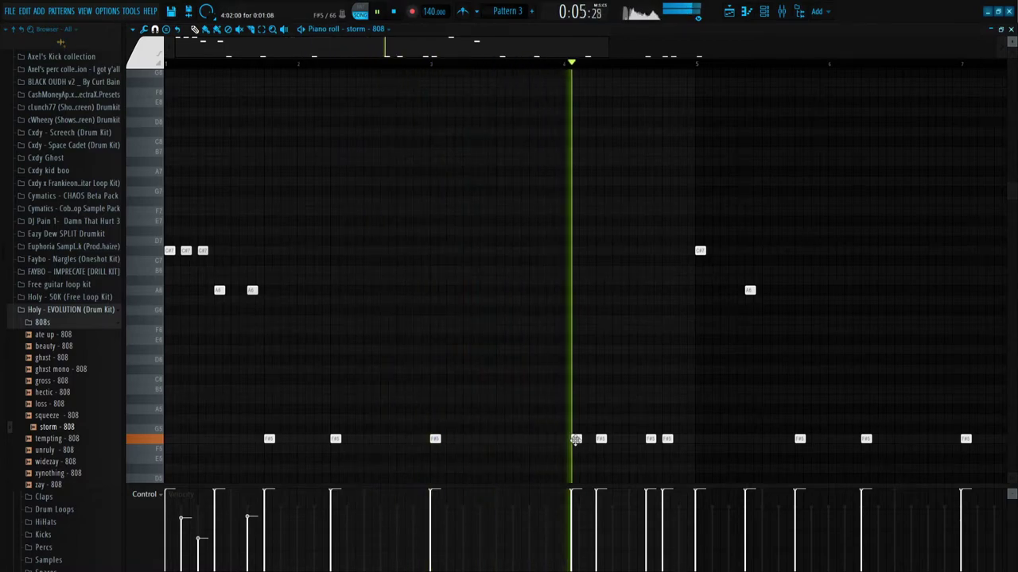
# Add an F#5 808 note early in bar 4, delete that bar's last note and rework the F#5 notes in bars 7 and 8
pyautogui.click(584, 440)
pyautogui.rightClick(665, 441)
pyautogui.scroll(-3, 673, 419)
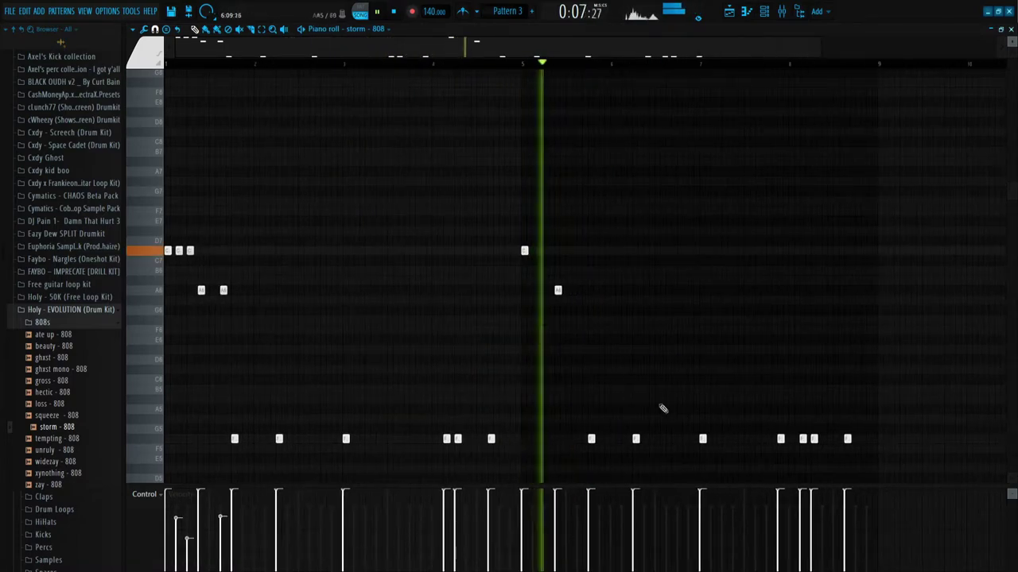
# Lower the 808's C#7 and A6 notes an octave and delete the second and third C#6 notes in bar 1
pyautogui.scroll(-2, 660, 367)
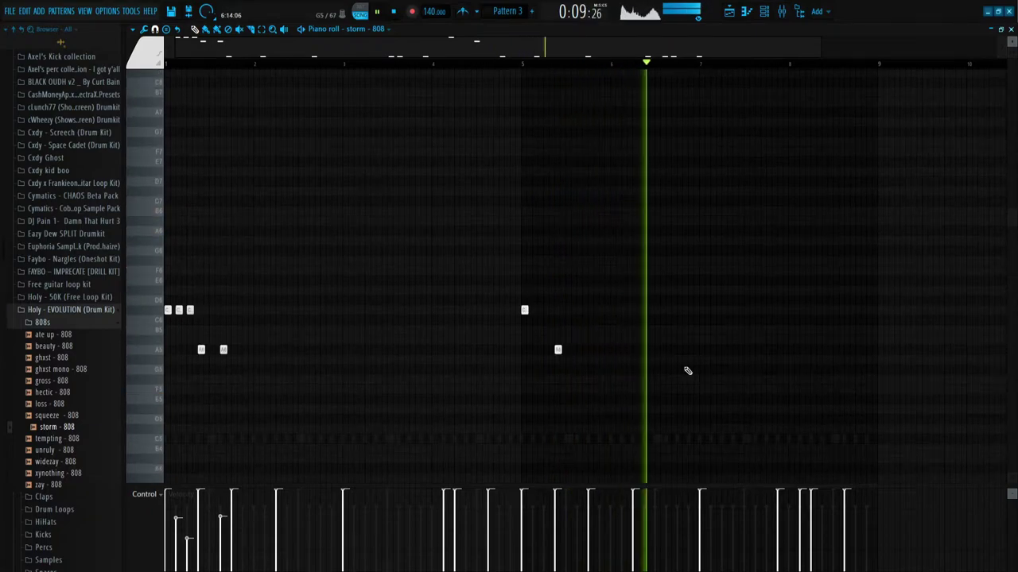
pyautogui.moveTo(731, 365); pyautogui.dragTo(22, 22)
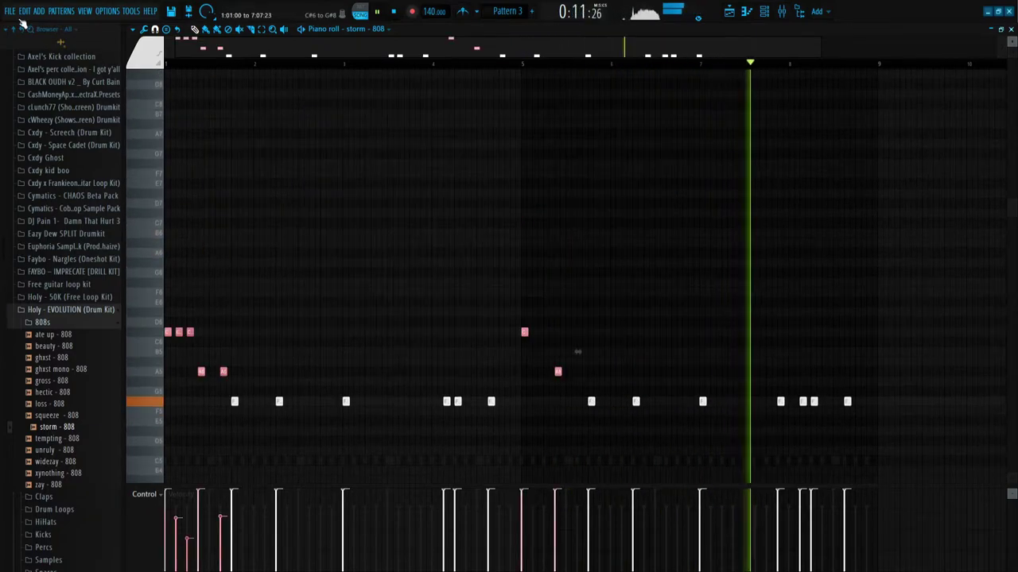
pyautogui.scroll(4, 795, 389)
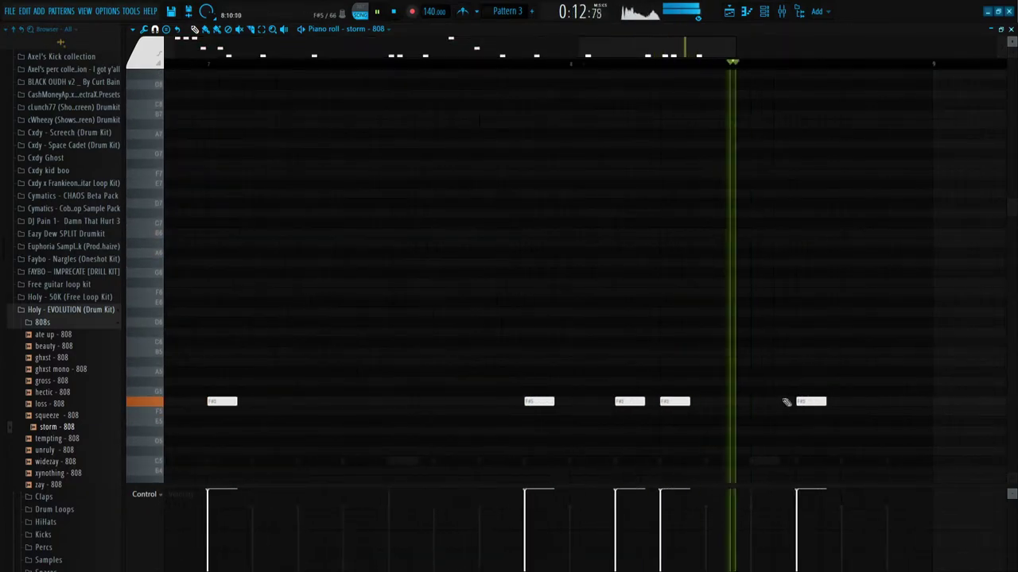
pyautogui.click(896, 402)
pyautogui.scroll(-3, 896, 402)
pyautogui.scroll(-2, 873, 411)
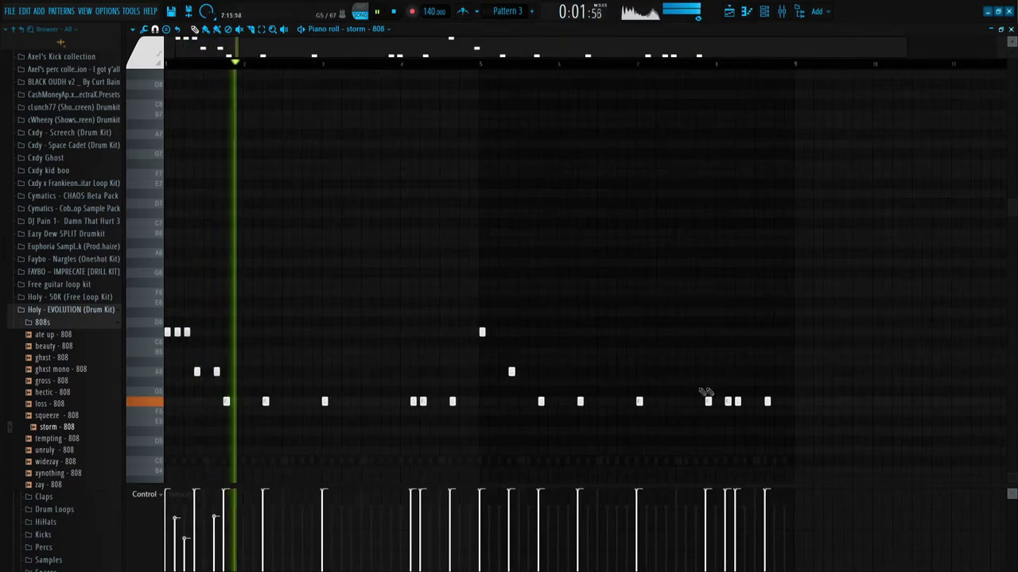
pyautogui.rightClick(177, 332)
pyautogui.rightClick(187, 333)
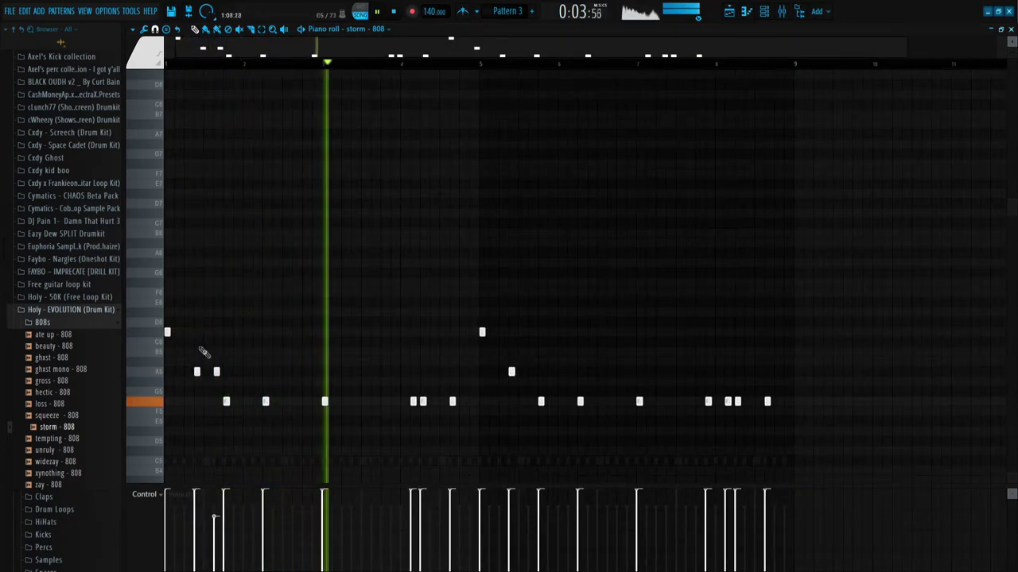
pyautogui.scroll(3, 369, 416)
# Add shawty got a thumper v3 - kick from the Holy - EVOLUTION Kicks folder as a channel and copy the 808 notes to it
pyautogui.click(41, 323)
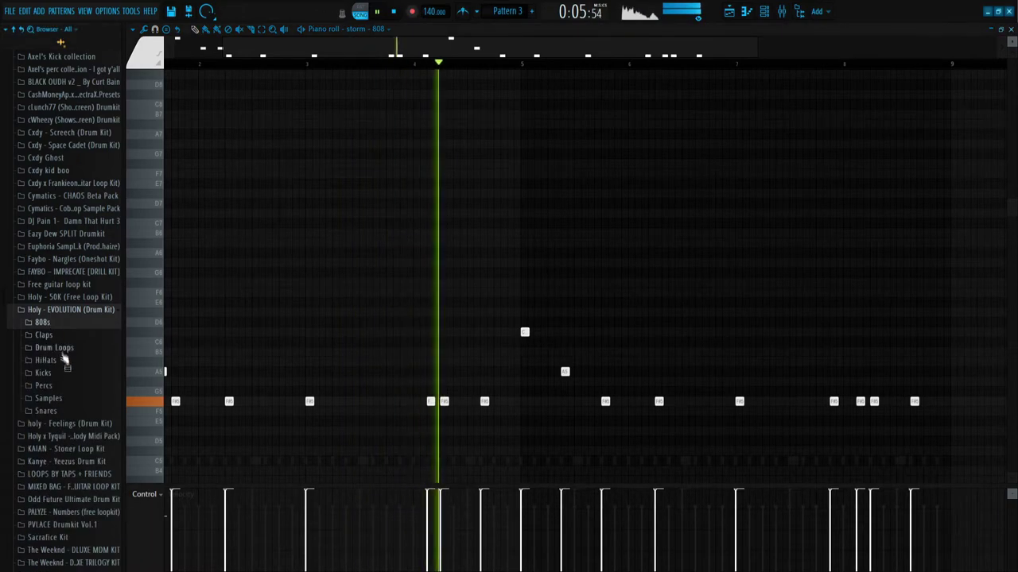
pyautogui.click(43, 373)
pyautogui.press('F6')
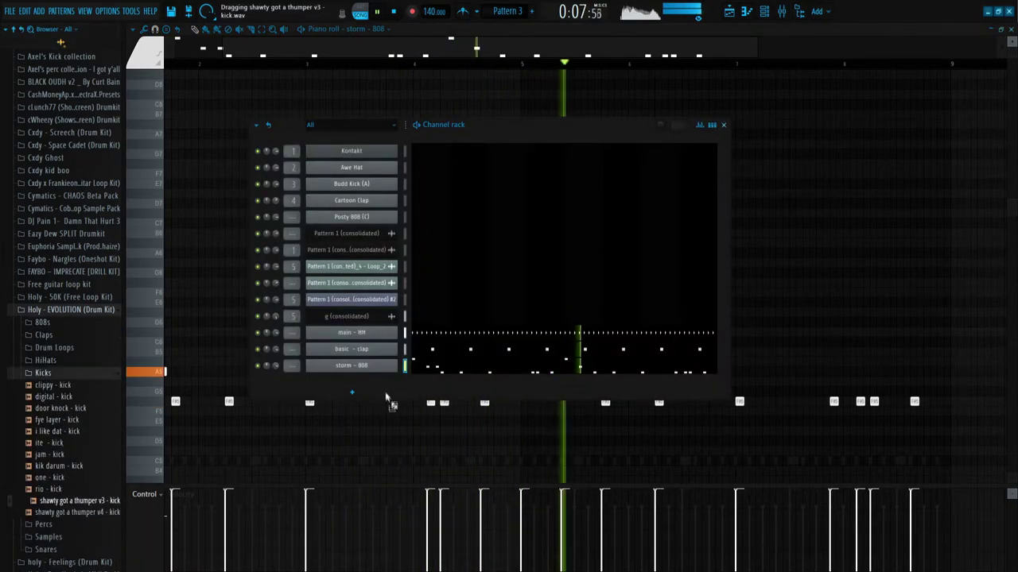
pyautogui.moveTo(376, 379); pyautogui.dragTo(409, 372)
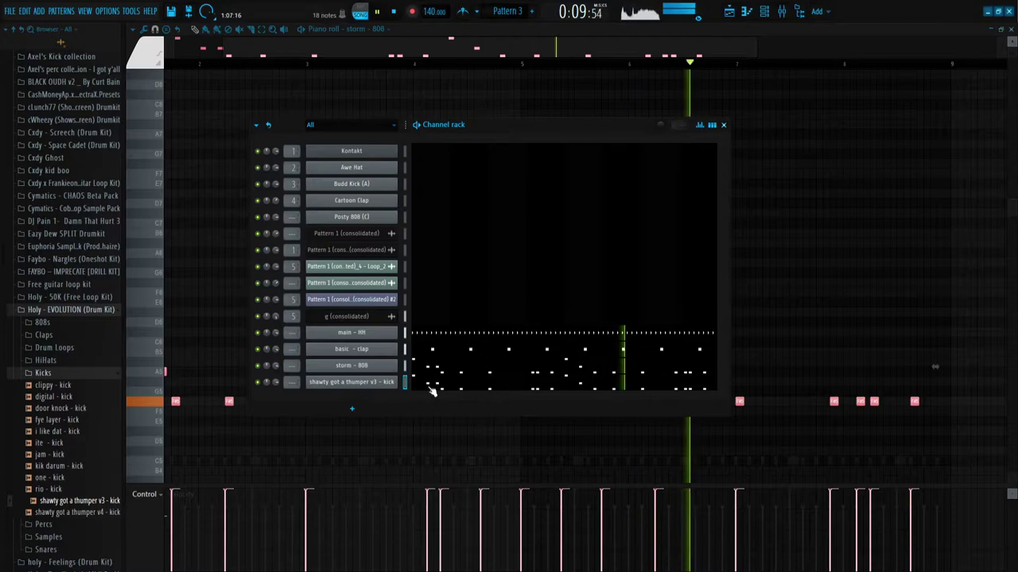
# Level all kick notes on C5 and delete the extra hits late in bar 1, early in bar 4 and early in bar 8
pyautogui.click(431, 386)
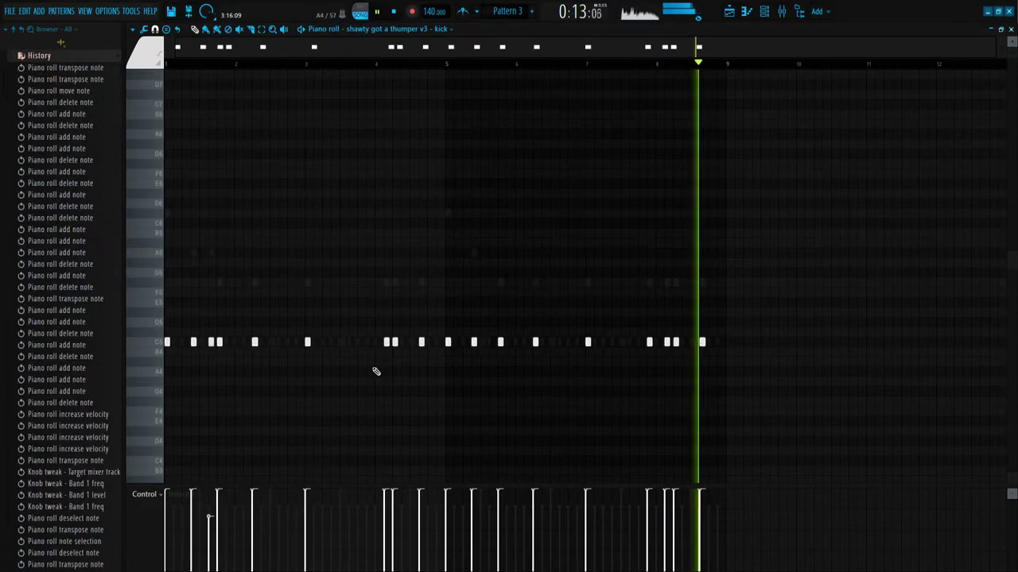
pyautogui.hotkey('ctrl', 'z')
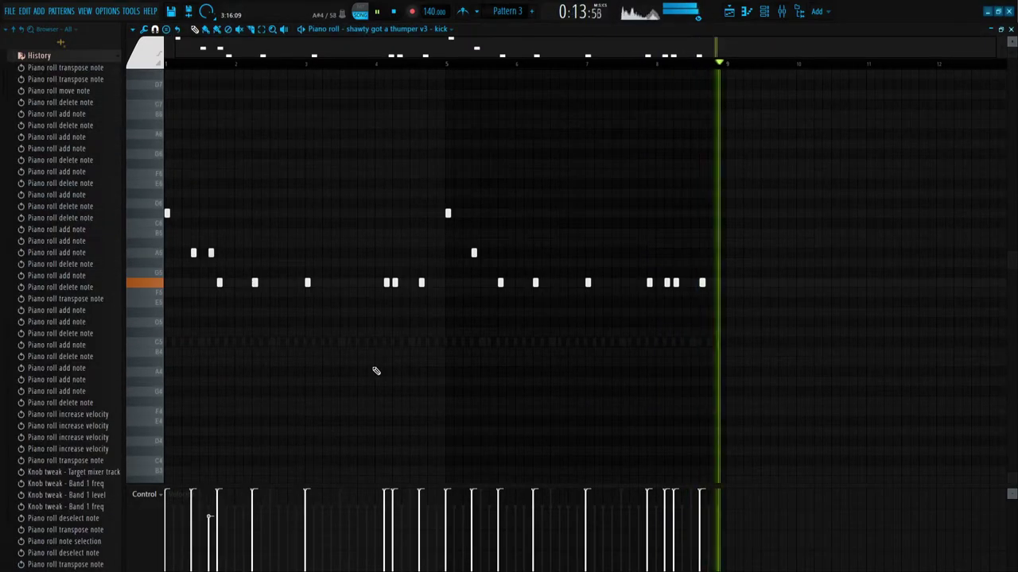
pyautogui.hotkey('ctrl', 'z')
pyautogui.rightClick(212, 343)
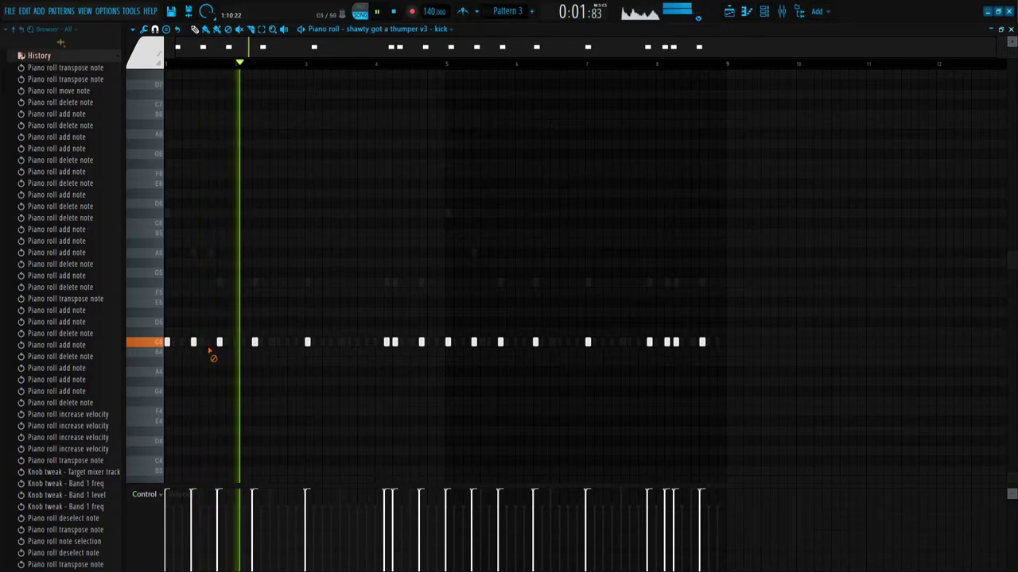
pyautogui.rightClick(387, 343)
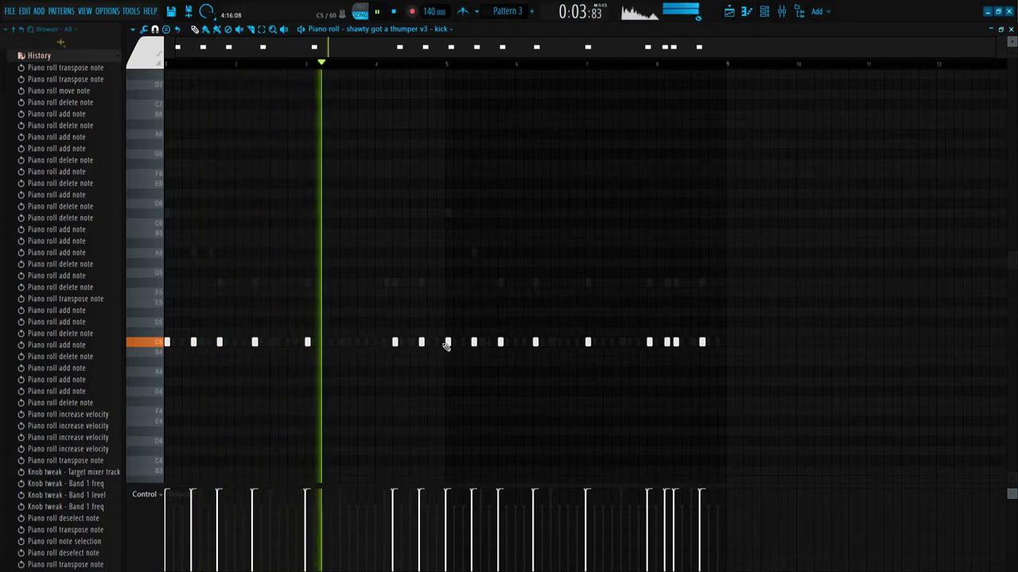
pyautogui.rightClick(669, 343)
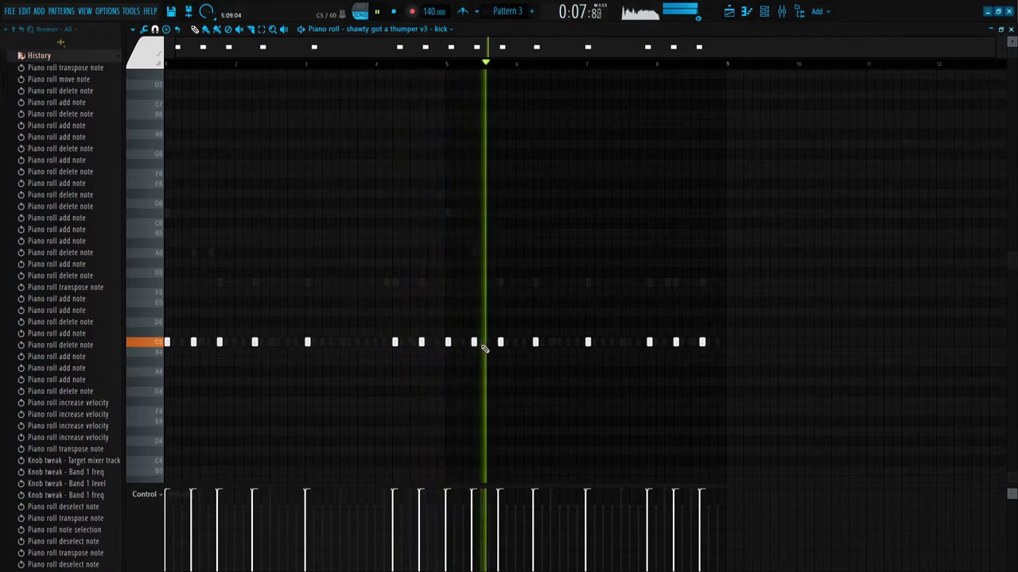
# Raise the kick channel's volume to 100% and collapse the project history in the browser
pyautogui.press('F6')
pyautogui.moveTo(276, 384); pyautogui.dragTo(276, 357)
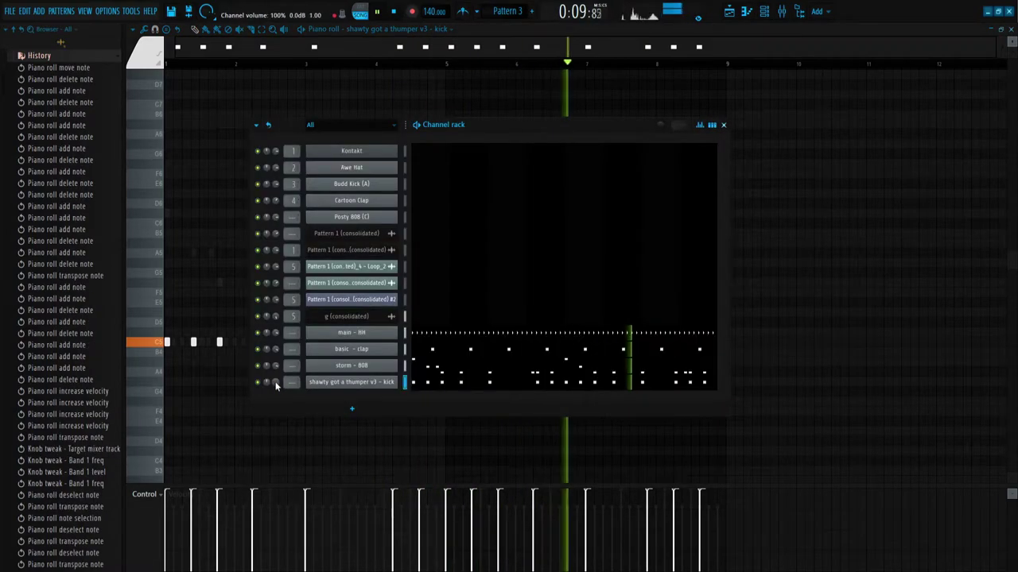
pyautogui.scroll(1, 24, 132)
pyautogui.click(38, 71)
pyautogui.press('F6')
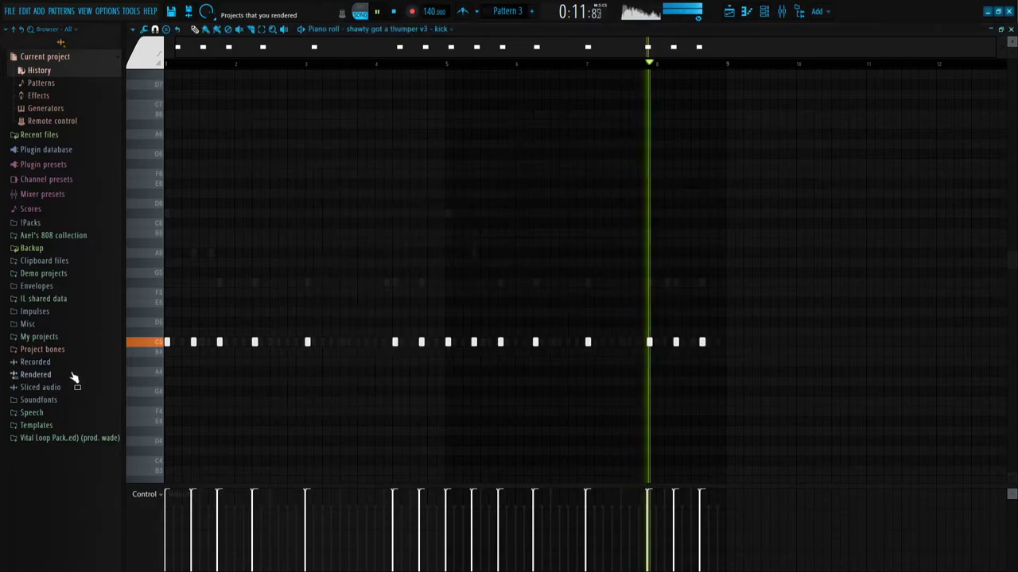
# Add the open hat 56 Grams - Hats (6)_14 from the cLunch77 drumkit's Open Hats folder as a new channel
pyautogui.click(32, 224)
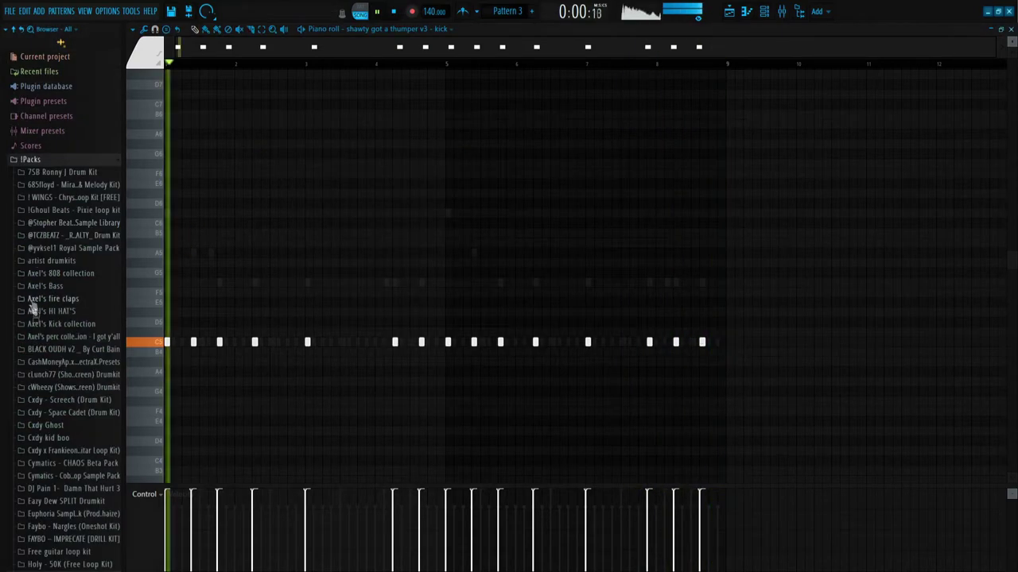
pyautogui.click(48, 309)
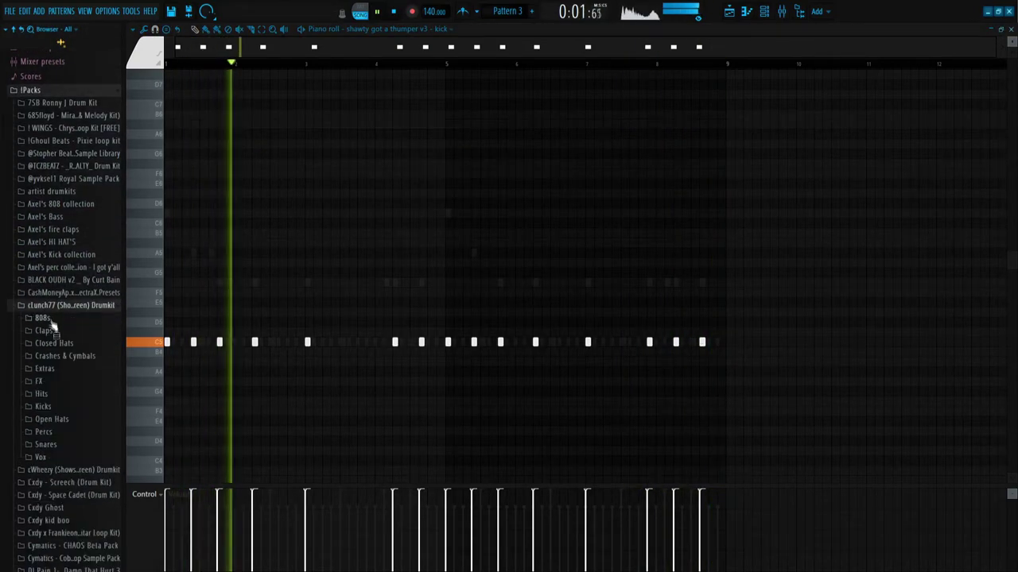
pyautogui.click(51, 420)
pyautogui.press('space')
pyautogui.click(53, 431)
pyautogui.moveTo(57, 443); pyautogui.dragTo(329, 368)
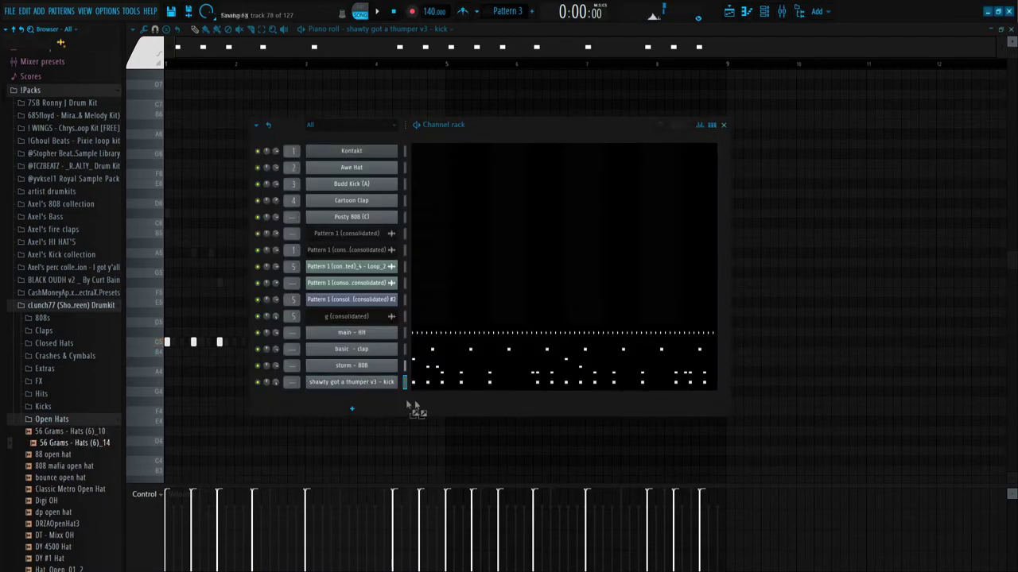
pyautogui.moveTo(411, 407); pyautogui.dragTo(398, 402)
# Place an open hat C5 note at the start of bar 1 and duplicate it to bar 5
pyautogui.press('space')
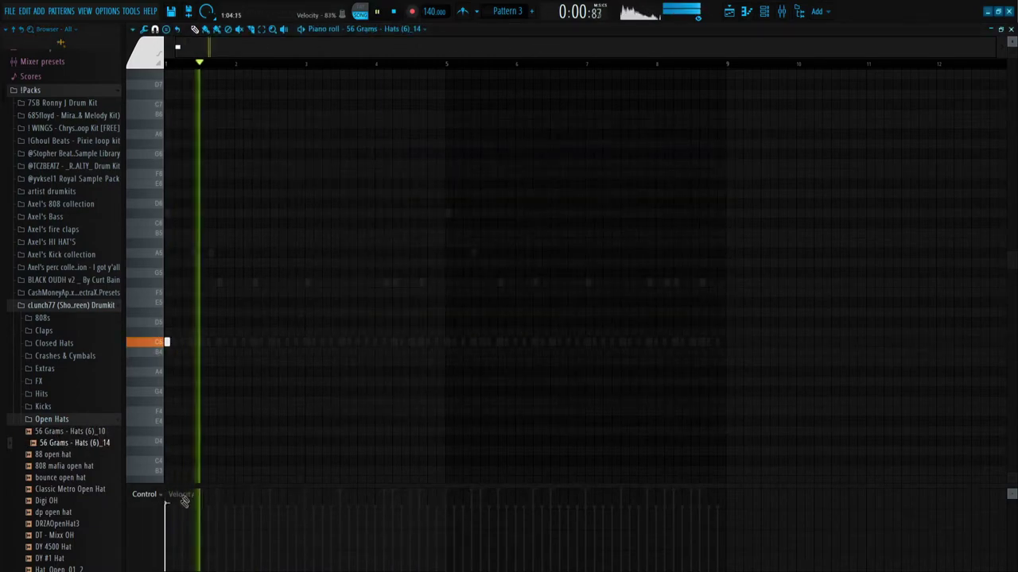
pyautogui.hotkey('ctrl', 'b')
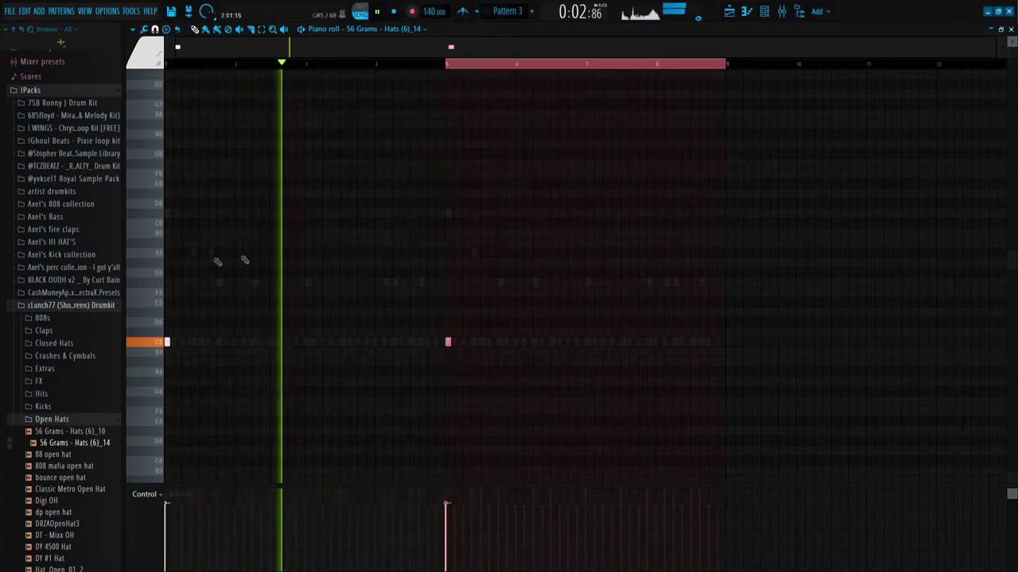
pyautogui.click(46, 408)
pyautogui.click(44, 395)
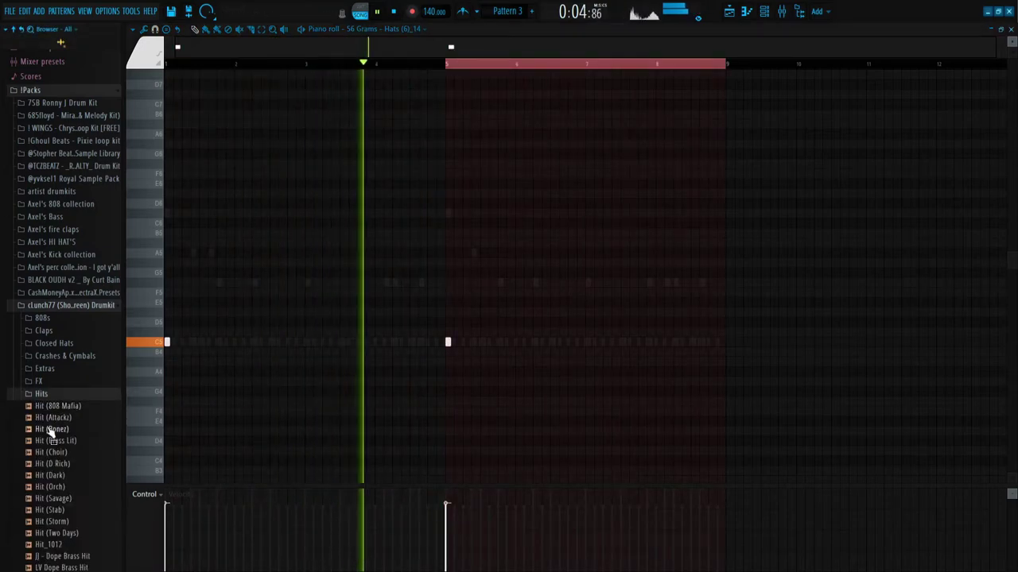
pyautogui.click(46, 395)
pyautogui.click(48, 408)
pyautogui.click(48, 408)
# Add [snare] (24) all mine from the cLunch77 drumkit's Snares folder as a new channel
pyautogui.click(39, 445)
pyautogui.press('space')
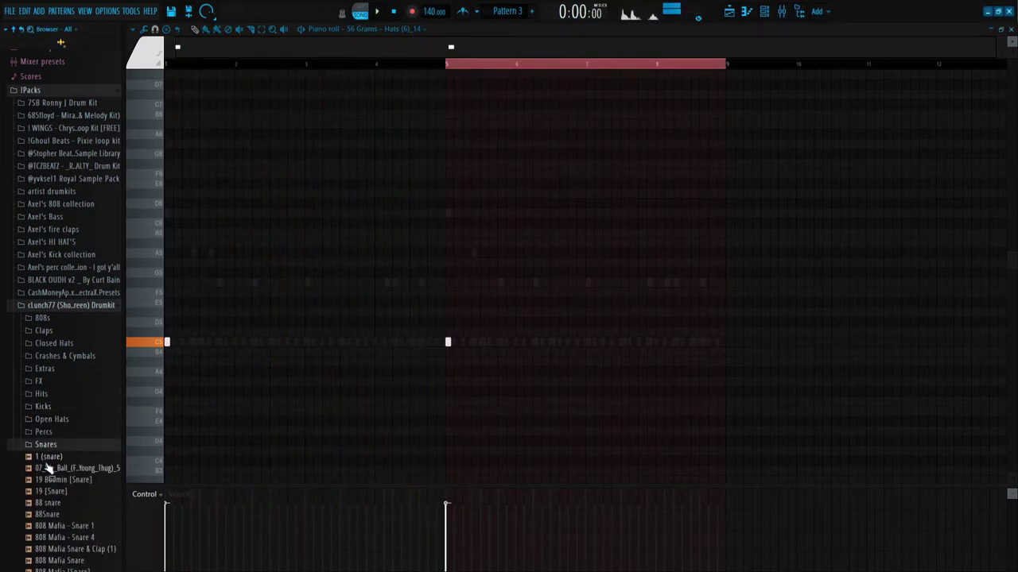
pyautogui.moveTo(56, 500); pyautogui.dragTo(45, 517)
pyautogui.scroll(-15, 45, 517)
pyautogui.click(55, 297)
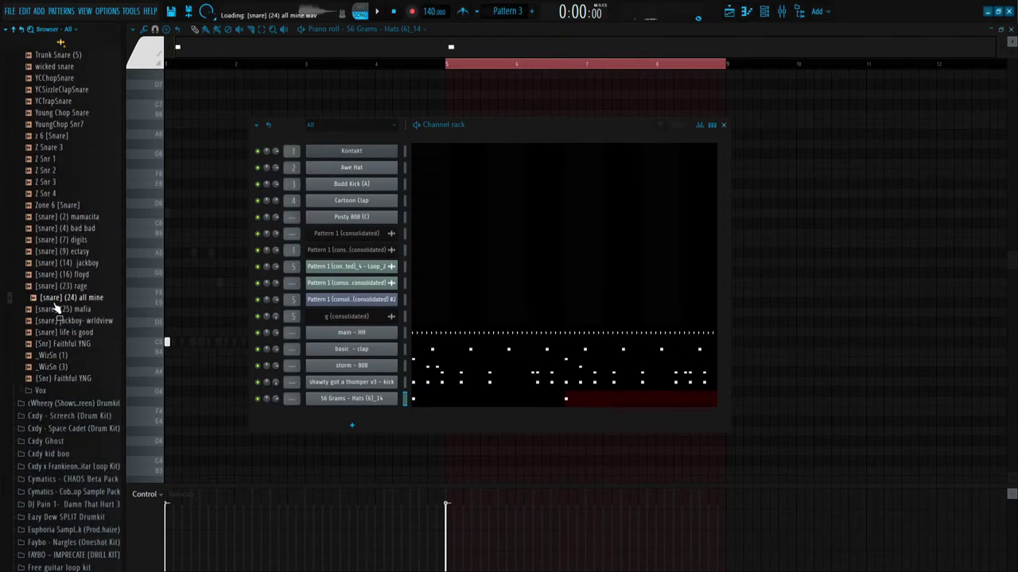
pyautogui.moveTo(389, 422); pyautogui.dragTo(411, 421)
# Place C5 snare notes early in bar 2, at the end of bar 3 and early in bar 4, and duplicate them into bars 5 to 8
pyautogui.press('space')
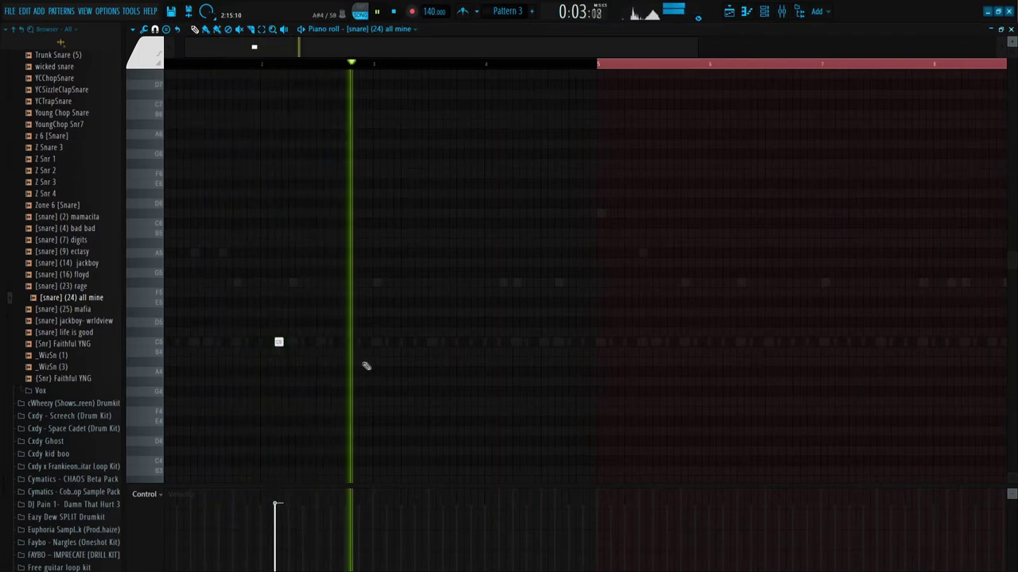
pyautogui.scroll(3, 390, 357)
pyautogui.click(428, 342)
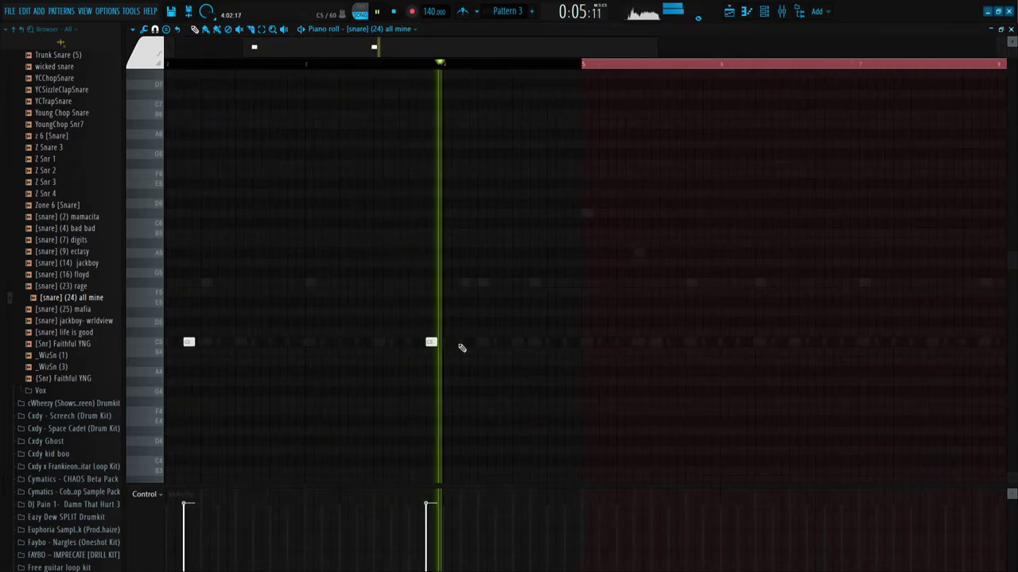
pyautogui.click(466, 342)
pyautogui.scroll(-3, 496, 268)
pyautogui.moveTo(167, 65); pyautogui.dragTo(453, 65)
pyautogui.hotkey('ctrl', 'b')
# Shorten the duplicated snare notes and add two C5 snare hits right after the one in bar 6
pyautogui.scroll(3, 555, 340)
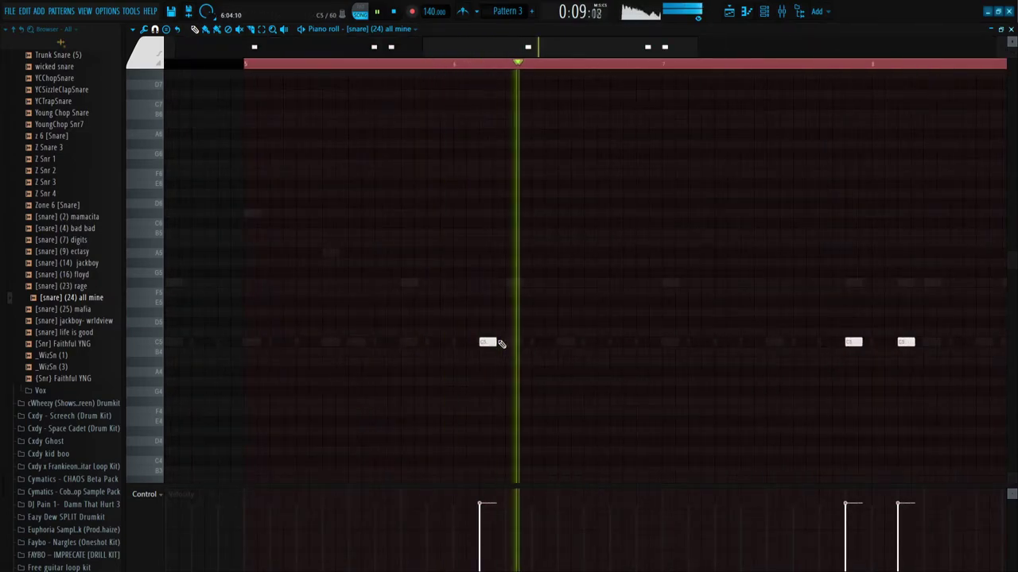
pyautogui.moveTo(496, 342); pyautogui.dragTo(490, 344)
pyautogui.click(512, 343)
pyautogui.press('space')
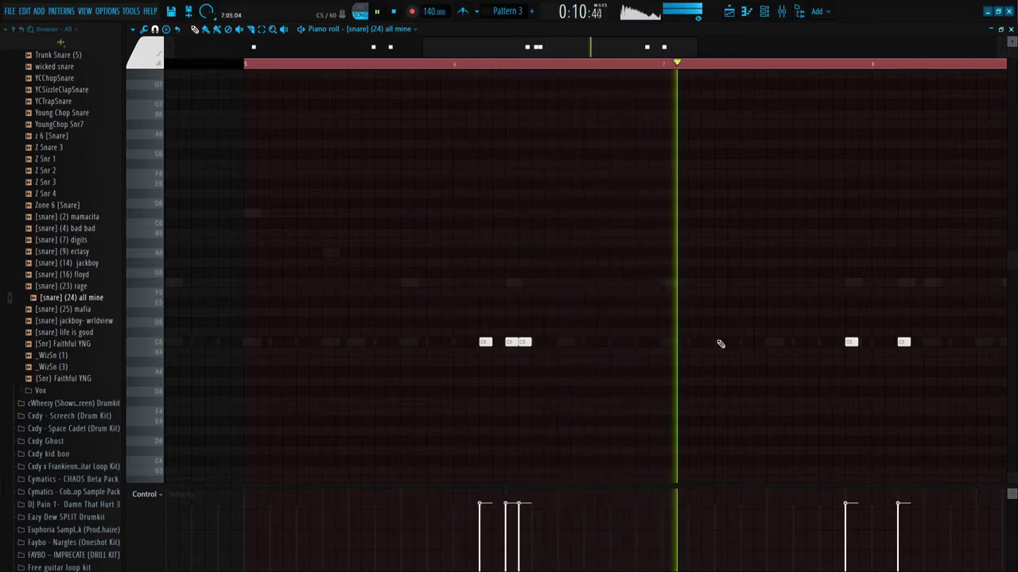
# Add a C5 snare hit in the middle of bar 6 and another in the middle of bar 8
pyautogui.scroll(-4, 720, 344)
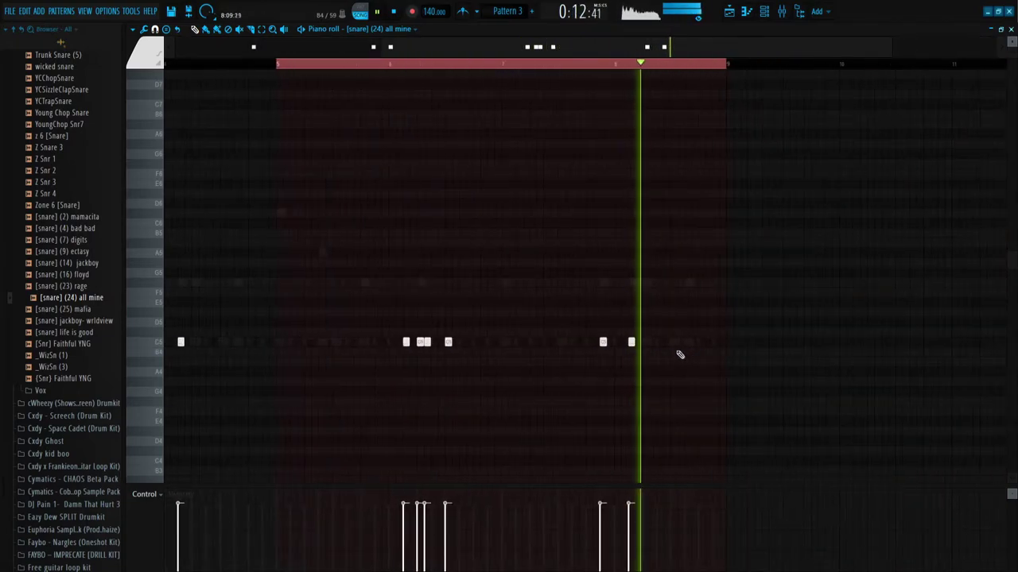
pyautogui.scroll(-3, 680, 355)
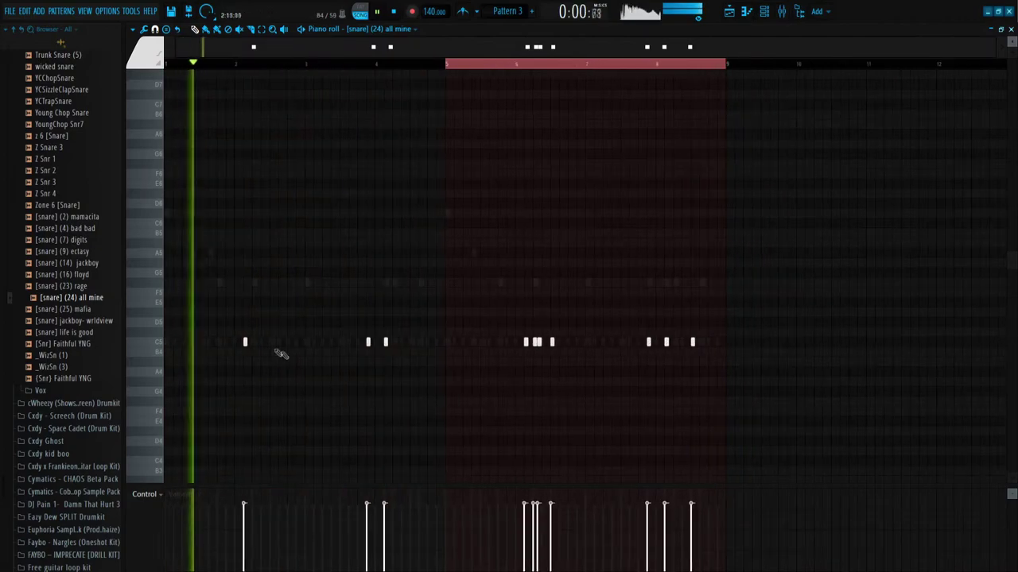
# Check the Percs folder of the cLunch77 drumkit for a further sound
pyautogui.press('F6')
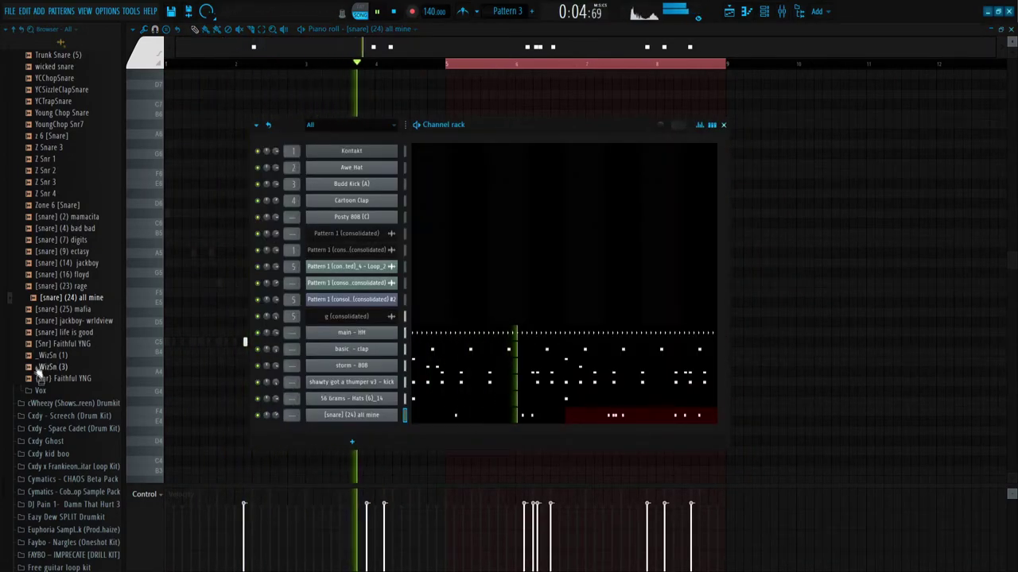
pyautogui.scroll(6, 40, 386)
pyautogui.scroll(15, 39, 385)
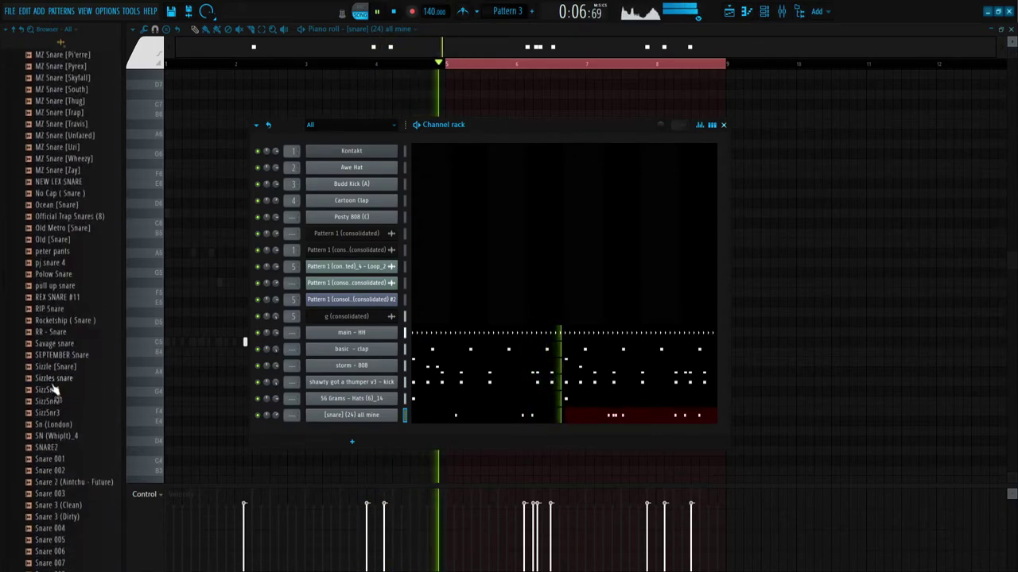
pyautogui.scroll(15, 48, 318)
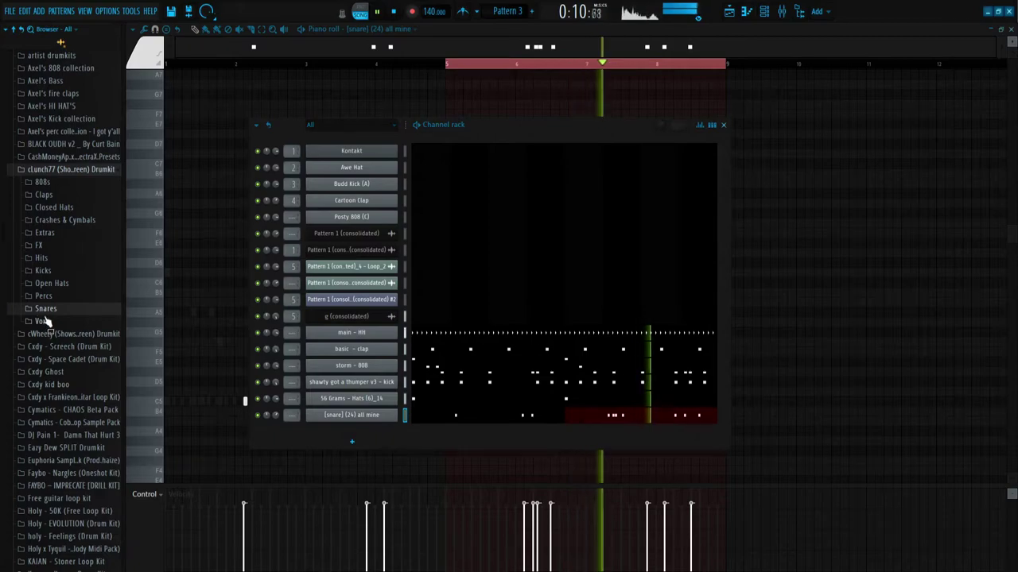
pyautogui.click(44, 297)
pyautogui.click(42, 298)
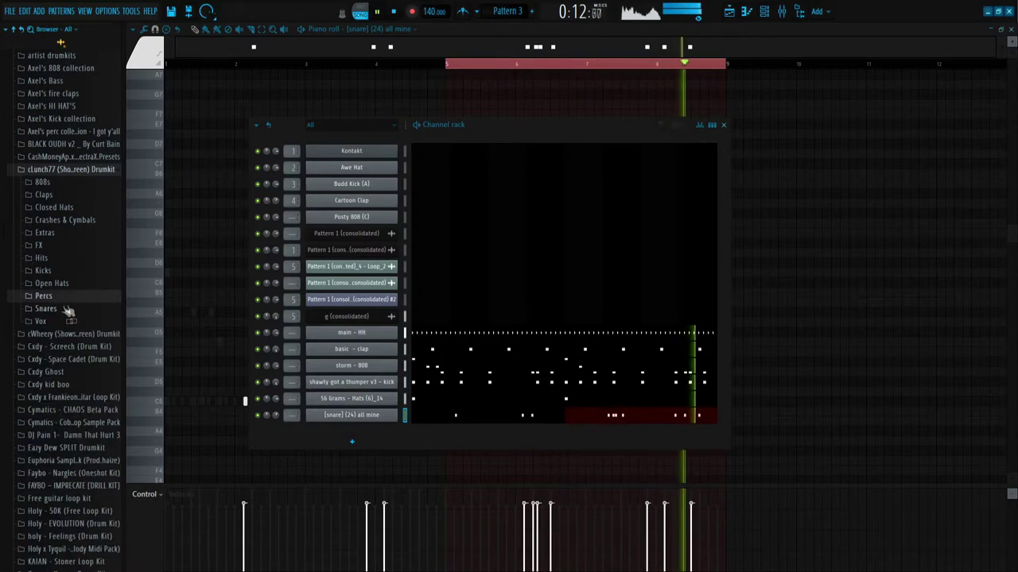
# Show the mixer for the drum channels and look into the drumkit's Percs folder again
pyautogui.press('F9')
pyautogui.press('space')
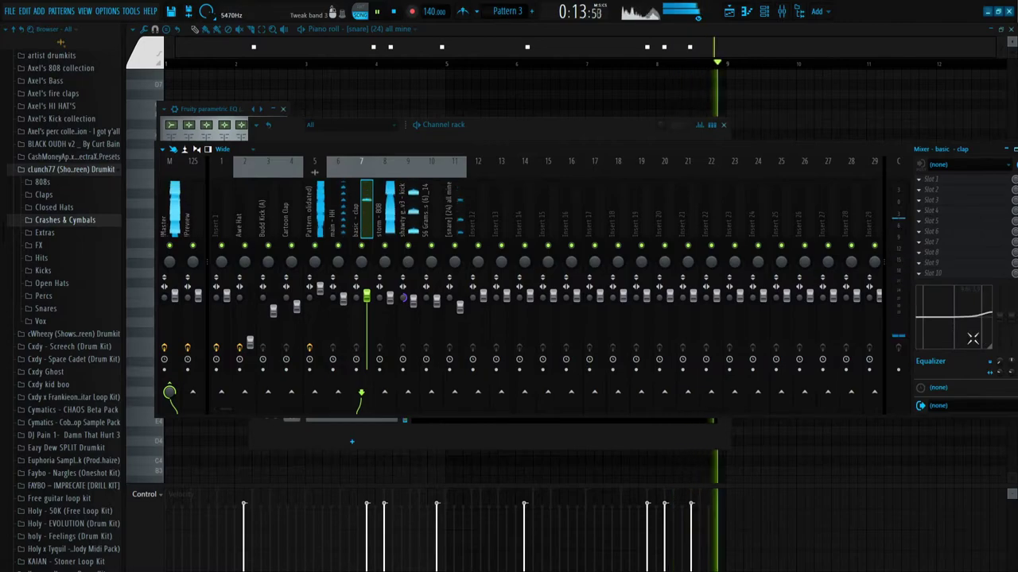
pyautogui.click(45, 296)
pyautogui.click(50, 296)
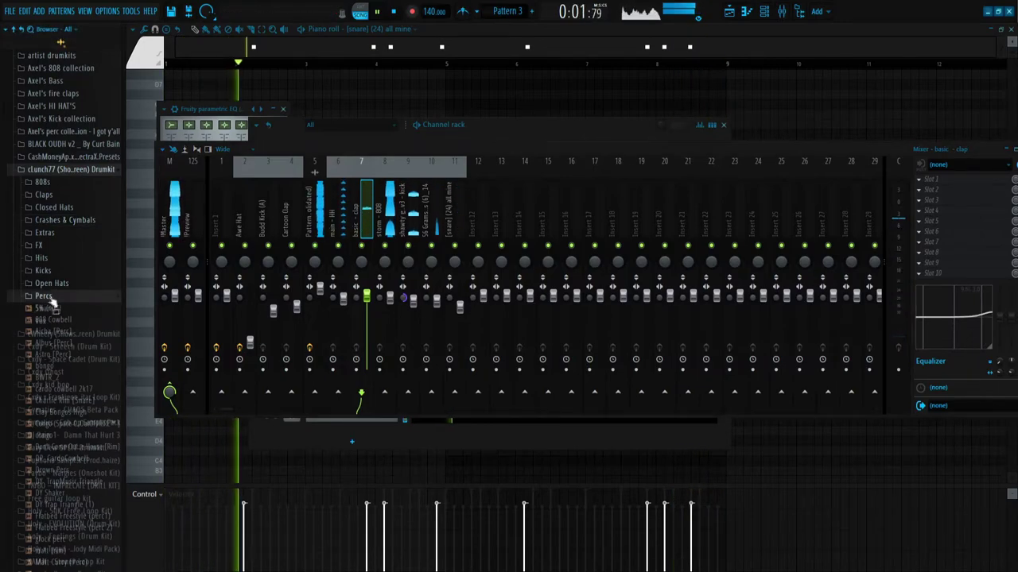
# Close the mixer and chop the fourth C5 hi-hat note of bar 1 into a fast four-hit roll
pyautogui.press('F5')
pyautogui.press('F9')
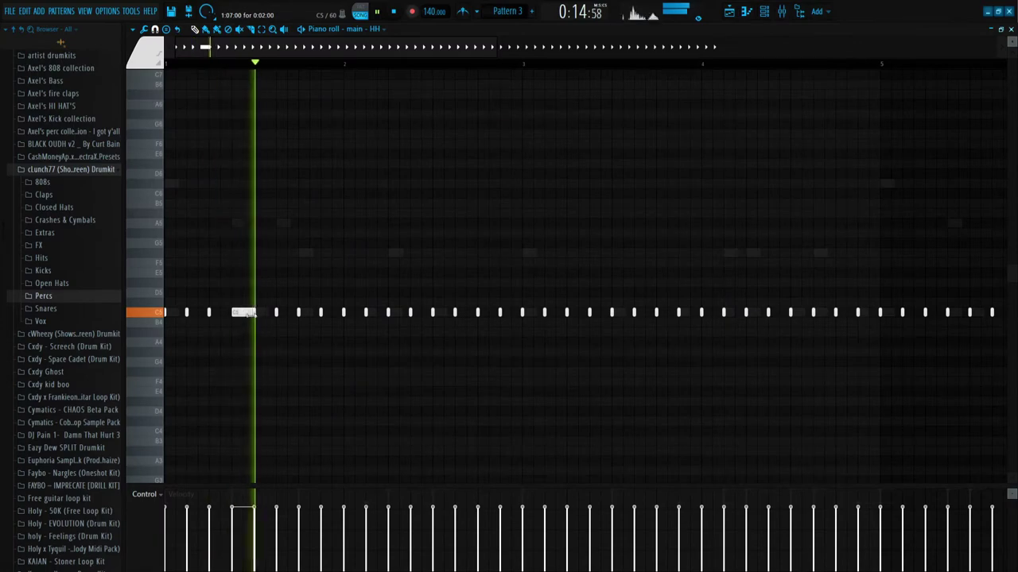
pyautogui.keyDown('ctrl'); pyautogui.click(249, 313); pyautogui.keyUp('ctrl')
pyautogui.hotkey('ctrl', 'u')
pyautogui.press('space')
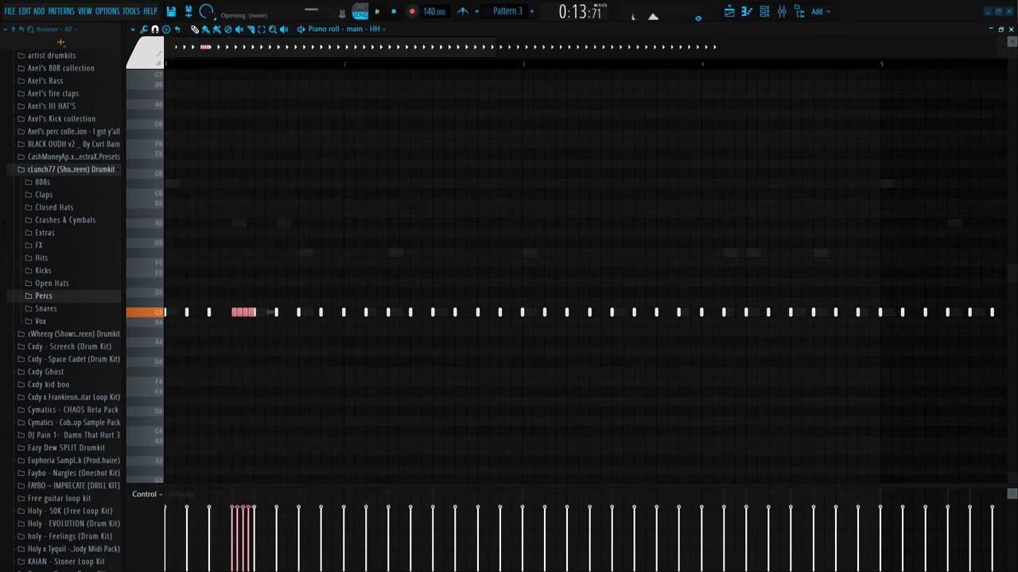
# Place three F#4 notes in the main - HH pattern from the middle to the end of bar 2
pyautogui.scroll(2, 469, 366)
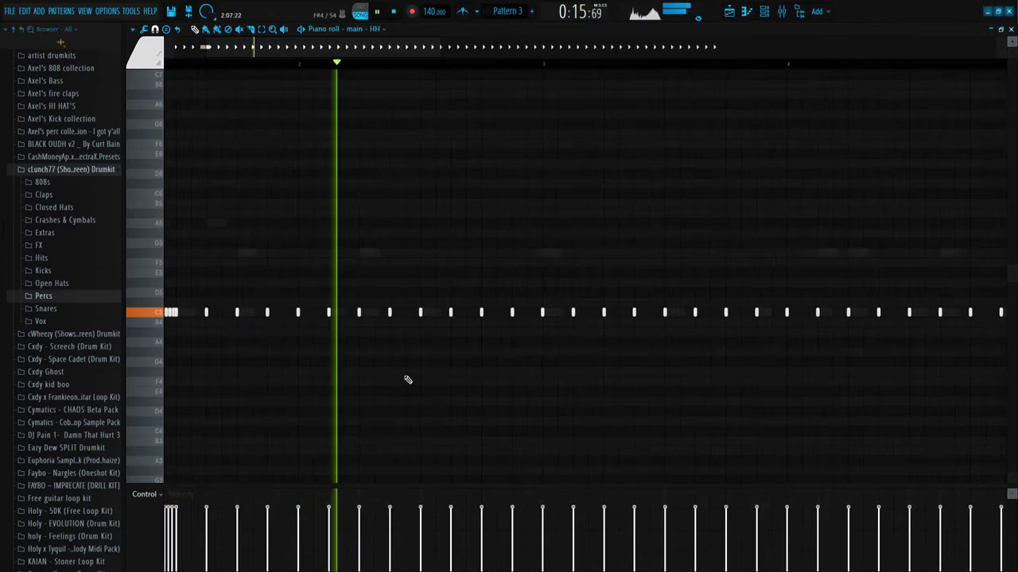
pyautogui.click(405, 372)
pyautogui.moveTo(469, 372); pyautogui.dragTo(450, 369)
pyautogui.press('space')
pyautogui.press('space')
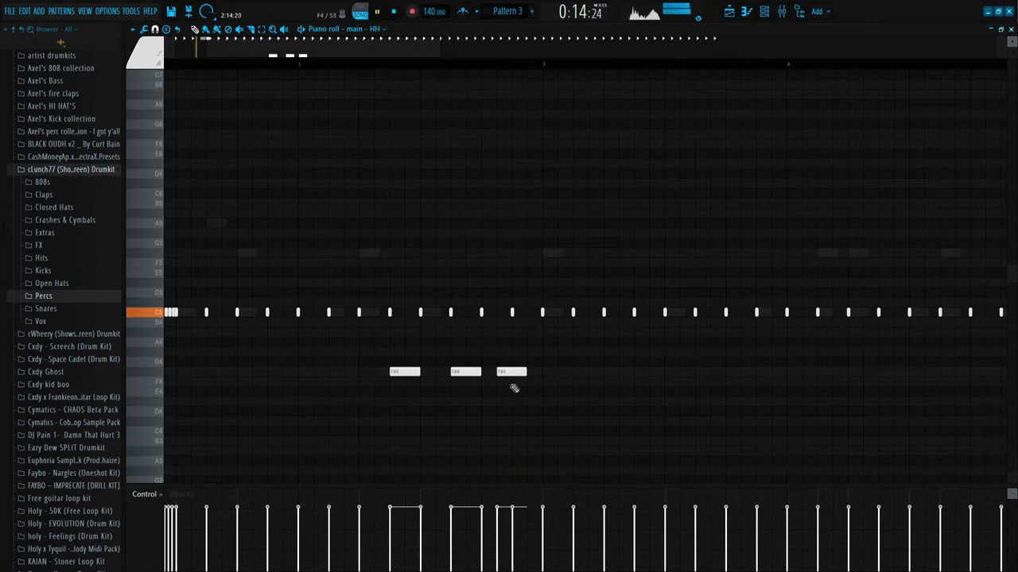
# Select the three F#4 hi-hat notes in bar 2 and ramp their velocities upward from first to last
pyautogui.scroll(-2, 512, 394)
pyautogui.hotkey('ctrl', 'a')
pyautogui.moveTo(378, 354); pyautogui.dragTo(552, 389)
pyautogui.moveTo(391, 546); pyautogui.dragTo(495, 512)
pyautogui.scroll(-3, 486, 334)
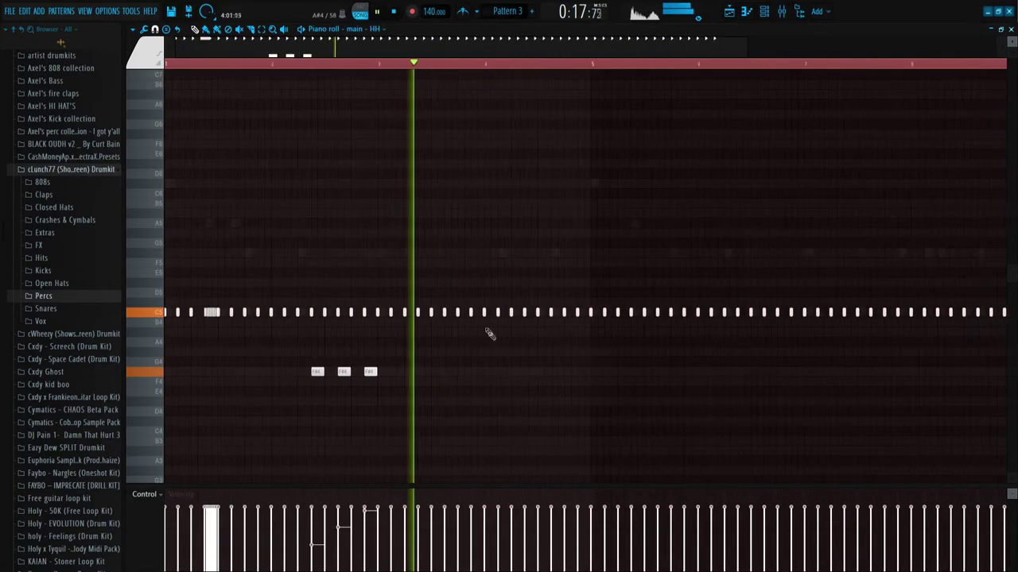
# Add an extra C5 hi-hat hit between two regular hats in the second half of bar 4
pyautogui.moveTo(789, 394); pyautogui.dragTo(494, 270)
pyautogui.scroll(4, 431, 339)
pyautogui.keyDown('ctrl'); pyautogui.click(433, 337); pyautogui.keyUp('ctrl')
pyautogui.click(456, 315)
pyautogui.rightClick(473, 316)
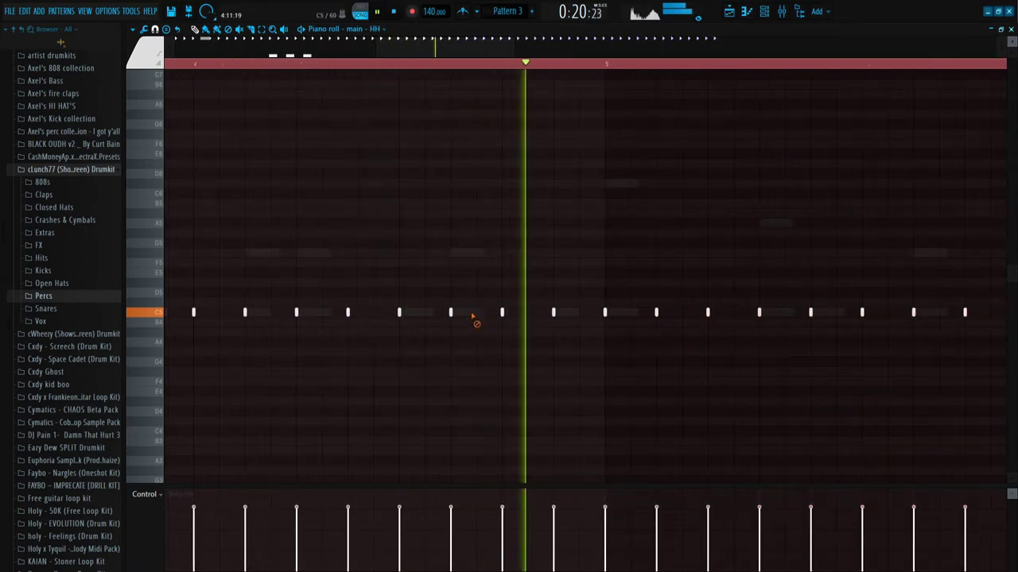
pyautogui.click(477, 315)
pyautogui.scroll(-2, 477, 317)
pyautogui.scroll(-3, 479, 318)
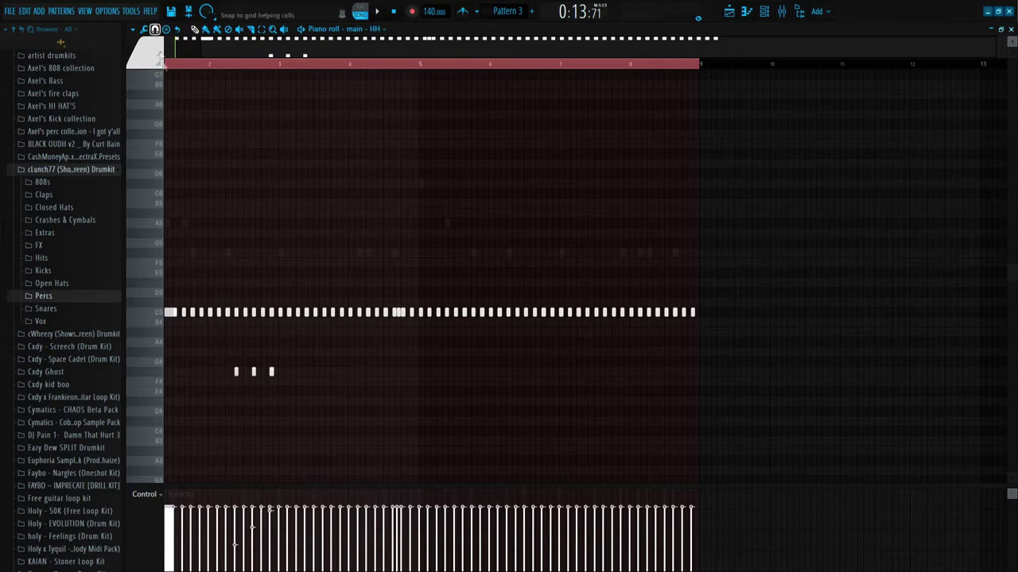
pyautogui.scroll(5, 473, 302)
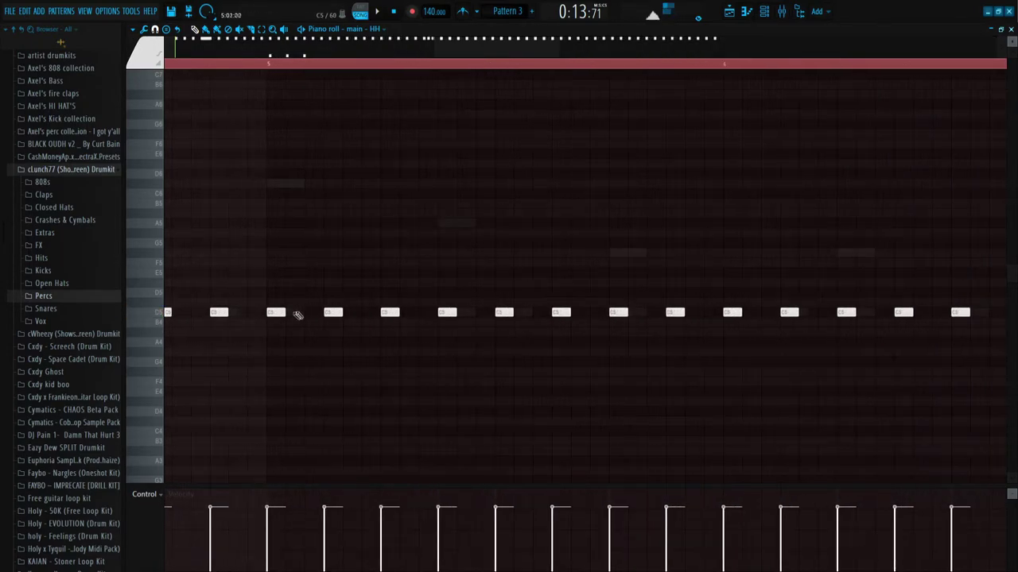
pyautogui.hotkey('ctrl', 'b')
pyautogui.hotkey('ctrl', 'b')
pyautogui.hotkey('ctrl', 'alt', 'z')
pyautogui.hotkey('ctrl', 'alt', 'z')
# Fill the start of bar 5 with extra C5 hi-hat hits to form a four-hit roll
pyautogui.scroll(-5, 350, 240)
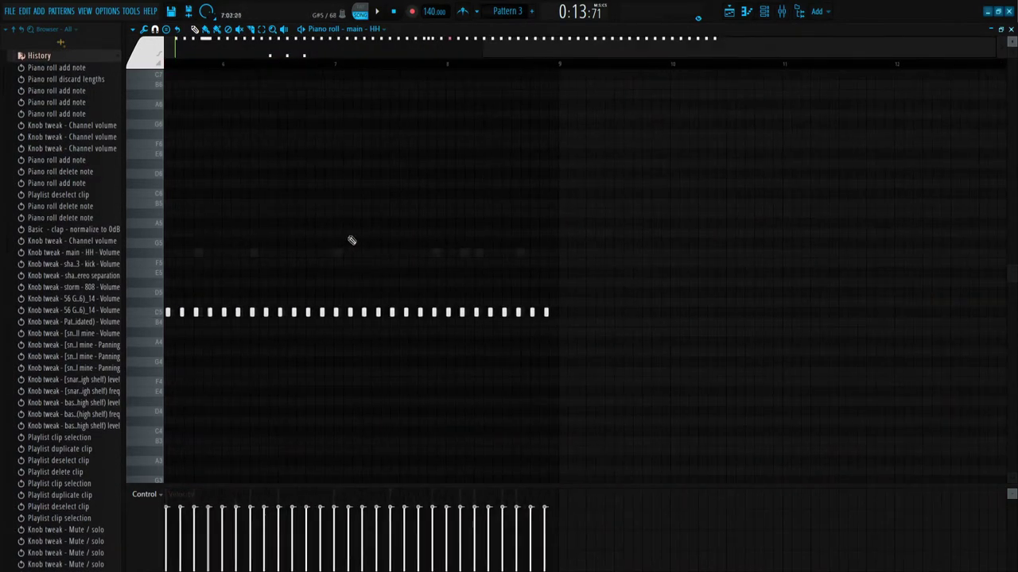
pyautogui.scroll(5, 403, 243)
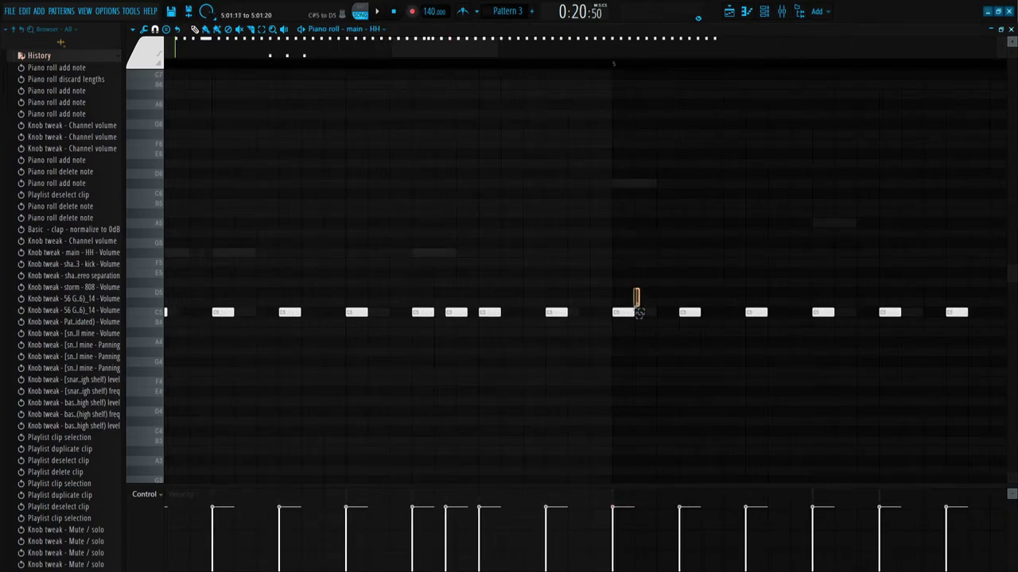
pyautogui.press('space')
pyautogui.scroll(-4, 636, 363)
pyautogui.scroll(5, 557, 364)
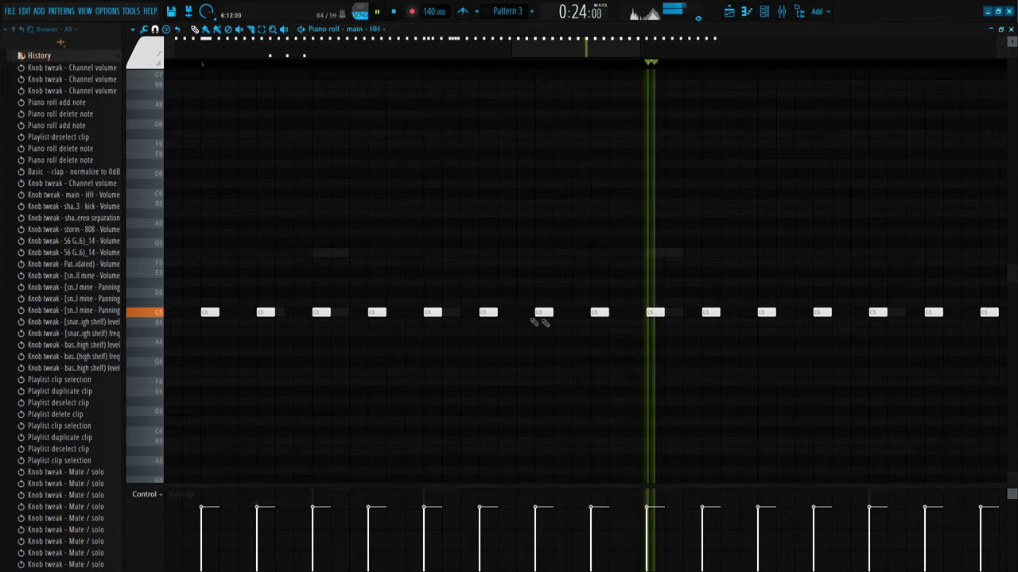
# Add extra C5 hi-hat hits in the middle of bar 7 and a short C5 roll at the end of bar 8
pyautogui.click(888, 313)
pyautogui.scroll(-4, 874, 326)
pyautogui.scroll(5, 866, 336)
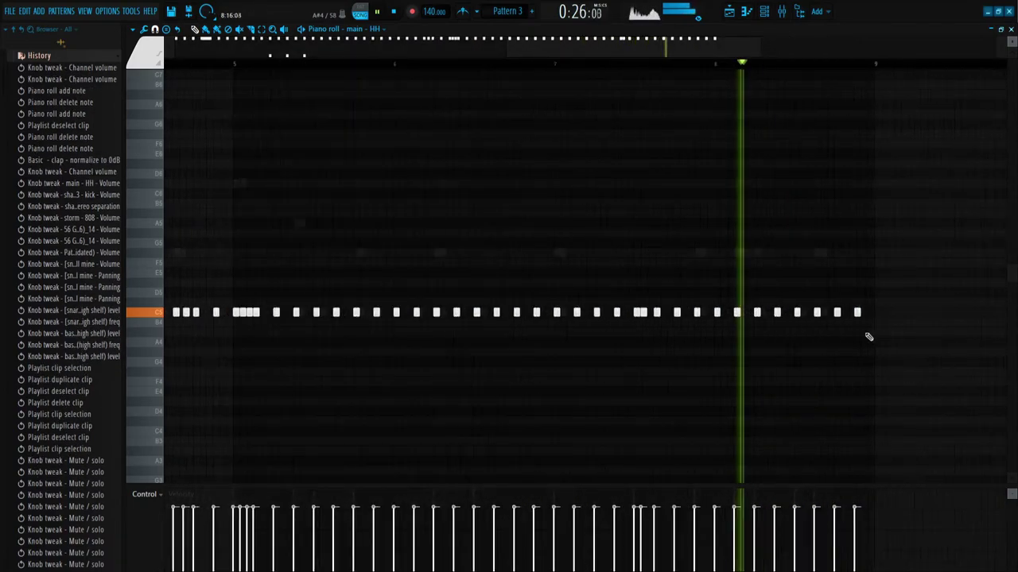
pyautogui.press('space')
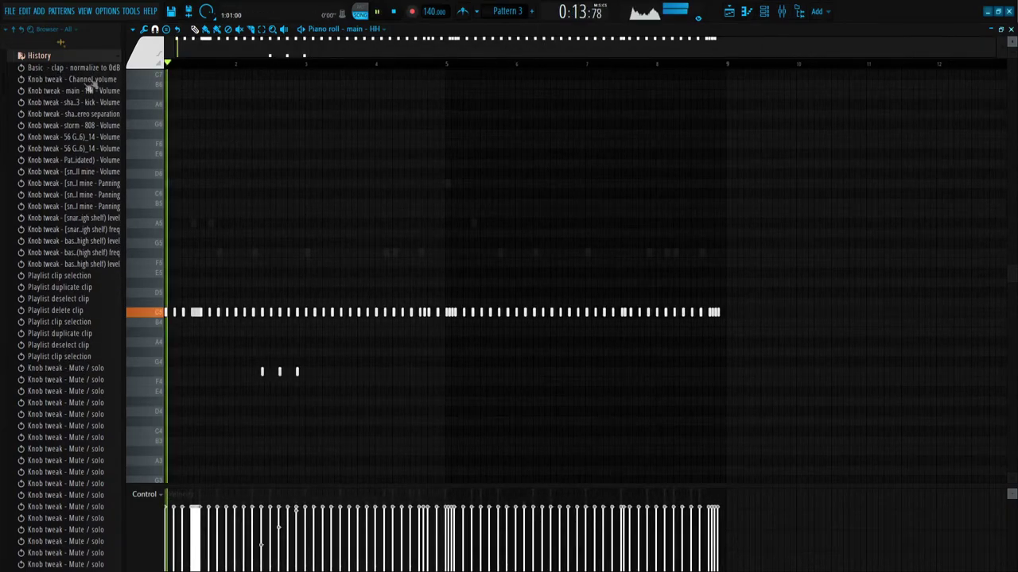
# Slightly lower the channel volume of main - HH and return to its piano roll
pyautogui.press('F6')
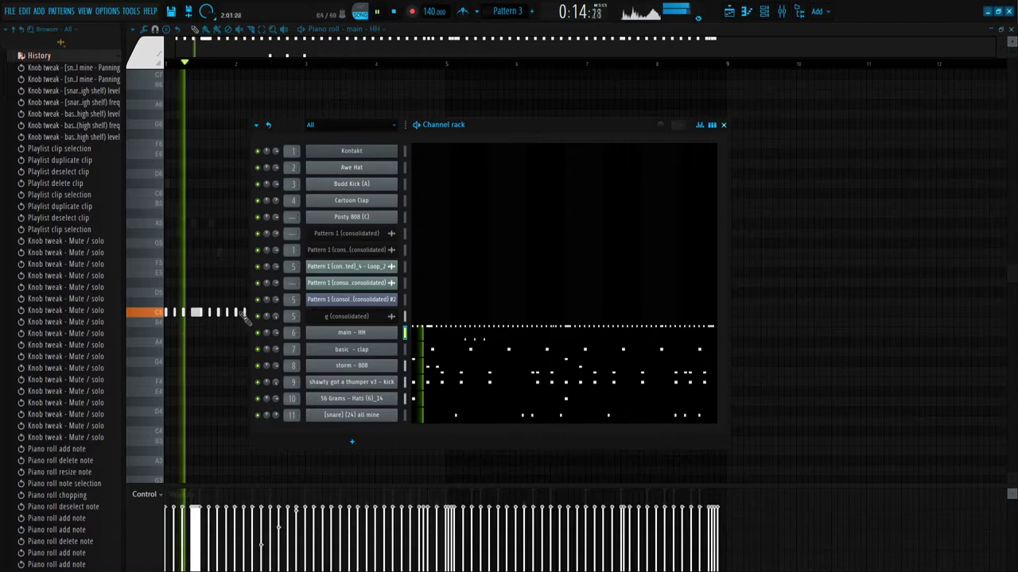
pyautogui.press('F6')
pyautogui.press('F6')
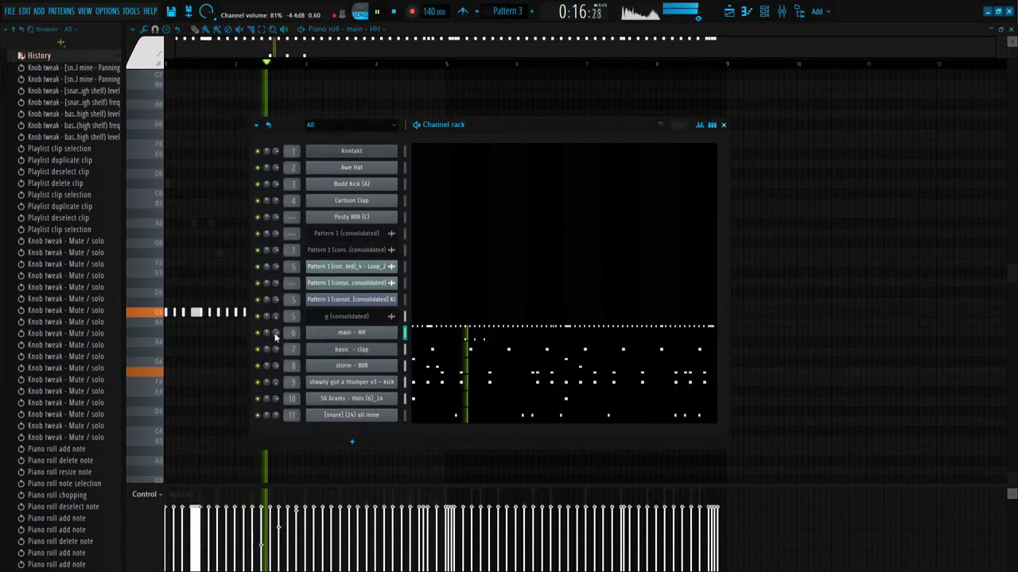
pyautogui.moveTo(275, 333); pyautogui.dragTo(275, 336)
pyautogui.press('F6')
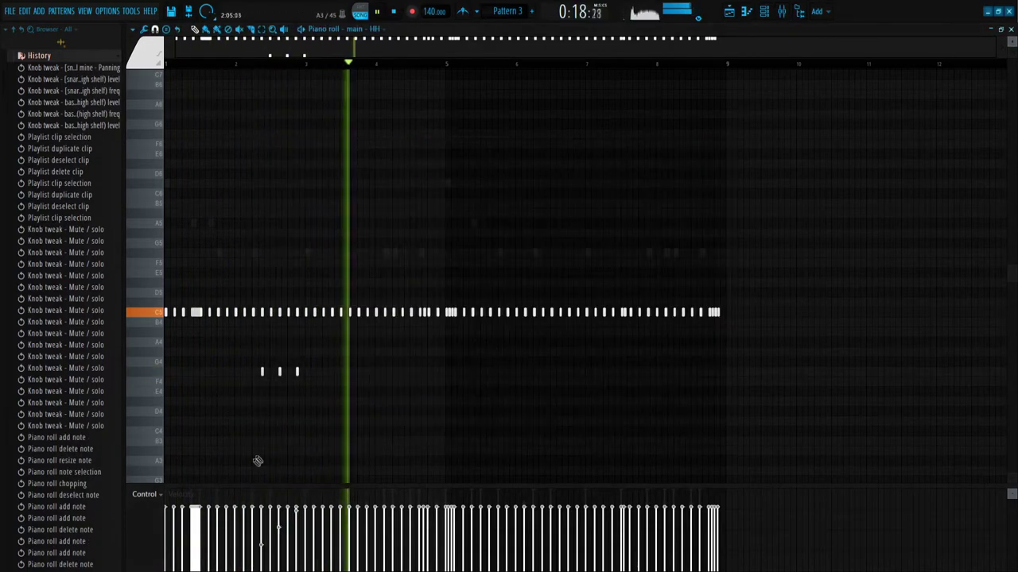
# Try an F#4 hi-hat note near the end of bar 4
pyautogui.moveTo(221, 356); pyautogui.dragTo(342, 409)
pyautogui.moveTo(434, 406); pyautogui.dragTo(261, 348)
pyautogui.scroll(2, 343, 385)
pyautogui.keyDown('ctrl'); pyautogui.click(382, 373); pyautogui.keyUp('ctrl')
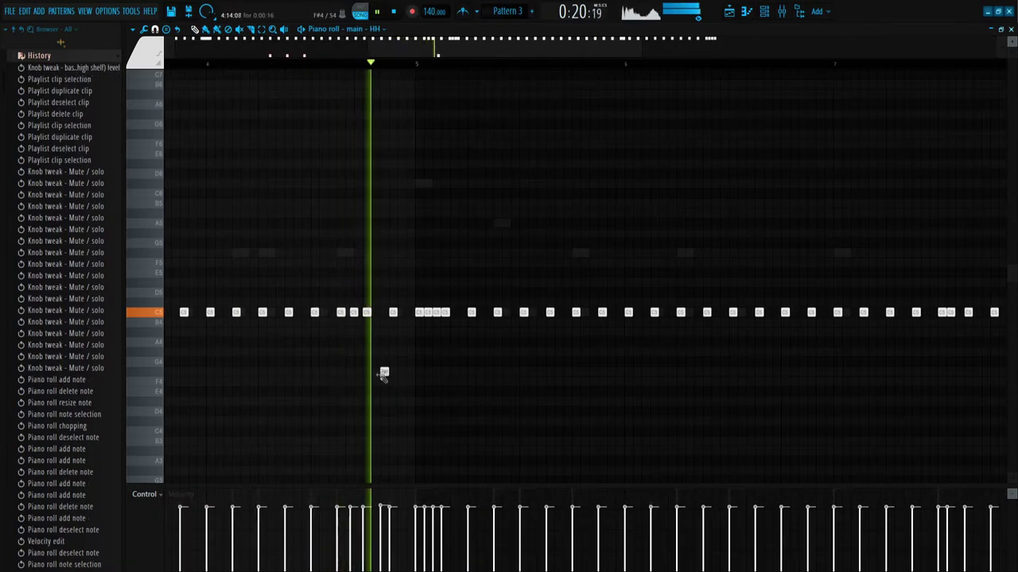
# Add two G#4 hi-hat notes in the middle of bar 6 and a D#5, E5, D#5 run in the second half of bar 8
pyautogui.scroll(4, 579, 394)
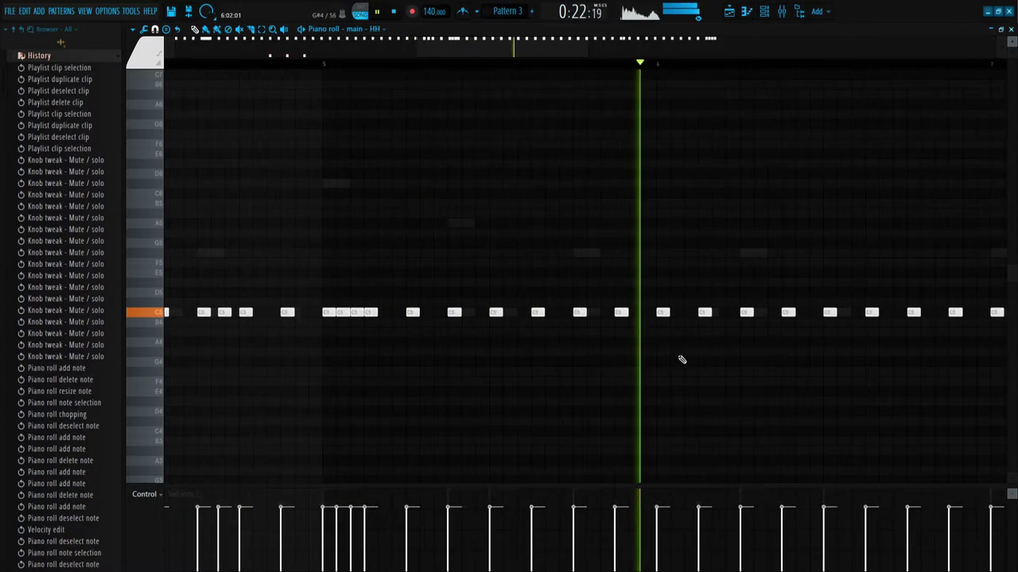
pyautogui.click(830, 351)
pyautogui.click(871, 352)
pyautogui.scroll(-4, 882, 362)
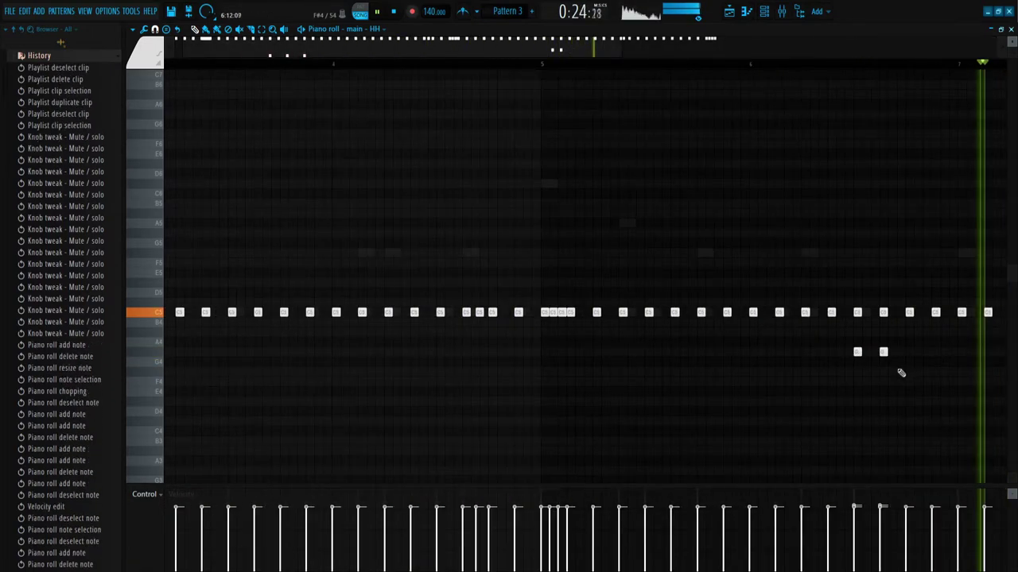
pyautogui.scroll(6, 795, 368)
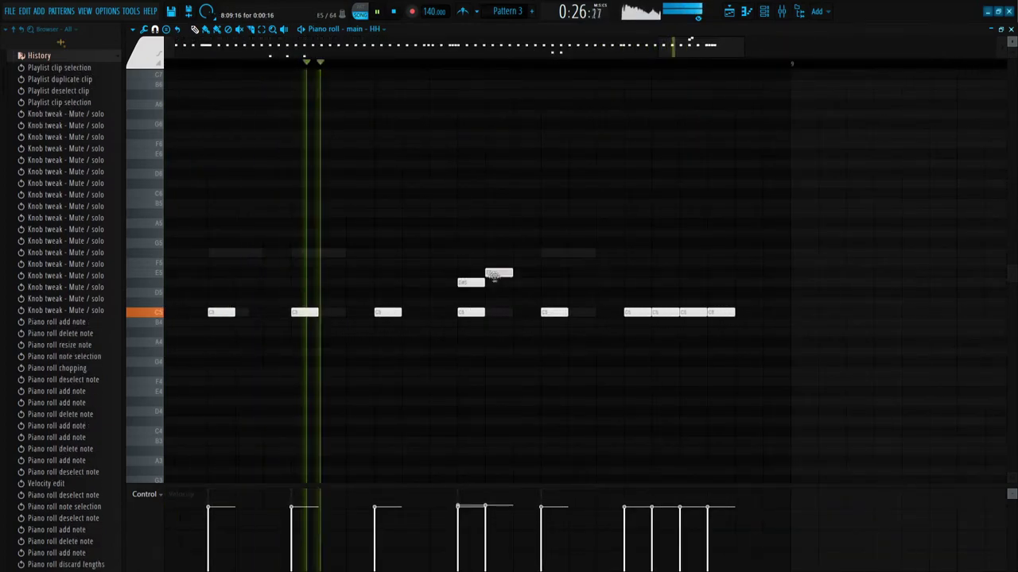
pyautogui.click(527, 282)
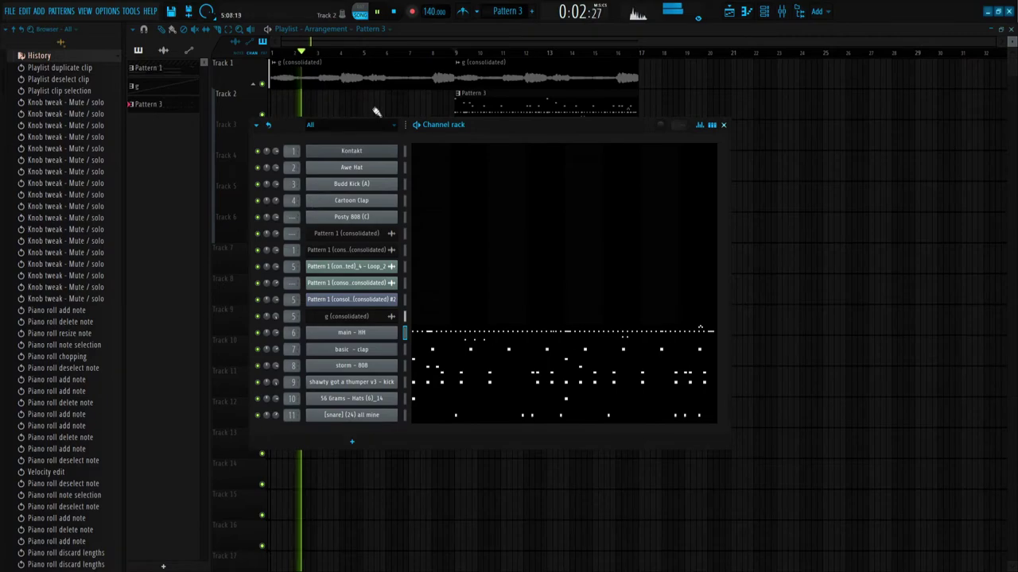
# Duplicate the playlist's g (consolidated) and Pattern 3 clips from bars 9 to 16 so the copies start at bar 17
pyautogui.press('F6')
pyautogui.keyDown('ctrl'); pyautogui.moveTo(544, 136); pyautogui.dragTo(540, 77); pyautogui.keyUp('ctrl')
pyautogui.hotkey('ctrl', 'b')
pyautogui.keyDown('ctrl'); pyautogui.click(454, 304); pyautogui.keyUp('ctrl')
pyautogui.scroll(-2, 454, 304)
pyautogui.press('b')
pyautogui.scroll(1, 37, 68)
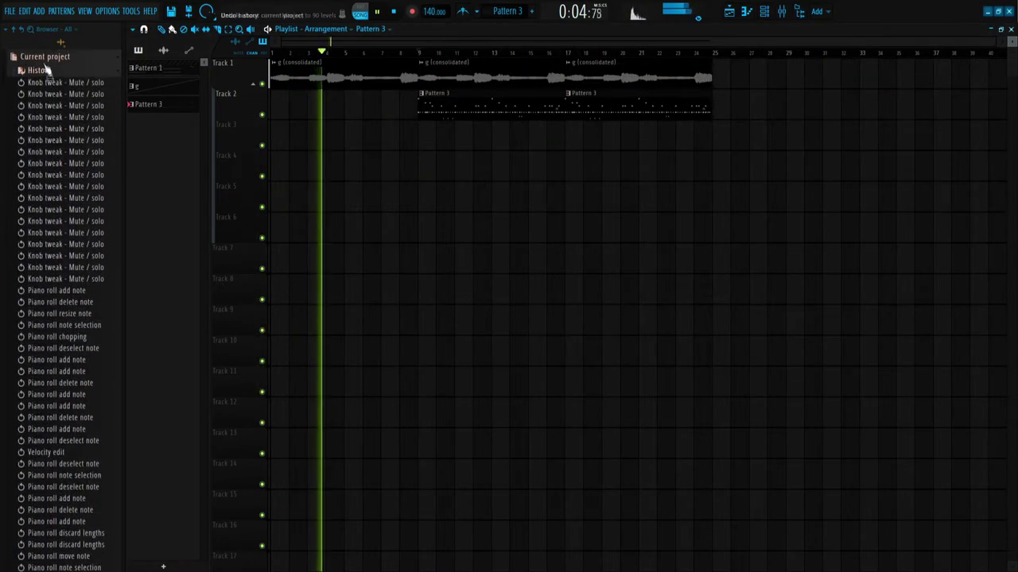
# Collapse the project history in the browser and select the g (consolidated) channel
pyautogui.click(39, 70)
pyautogui.press('F6')
pyautogui.click(360, 318)
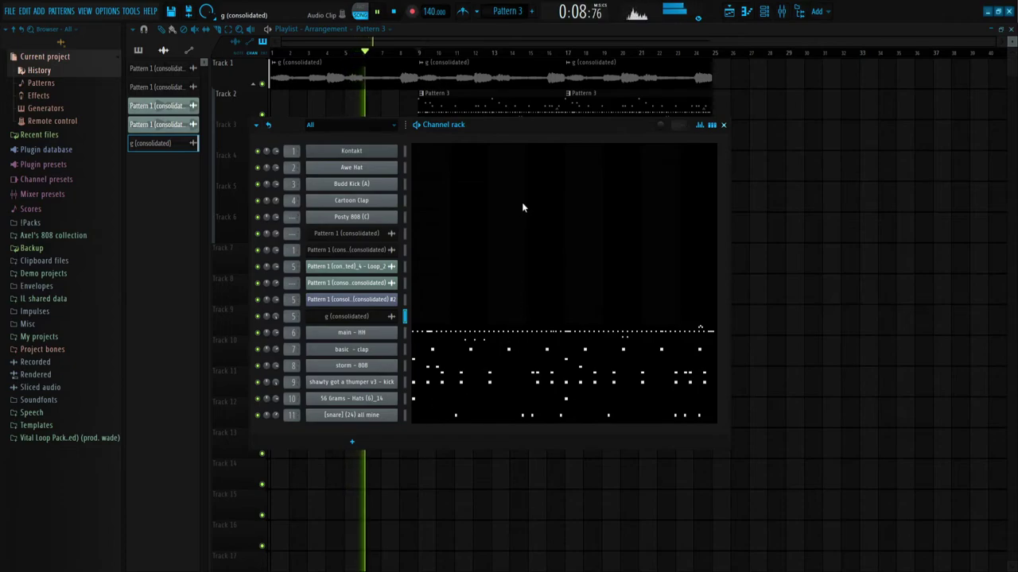
pyautogui.press('F5')
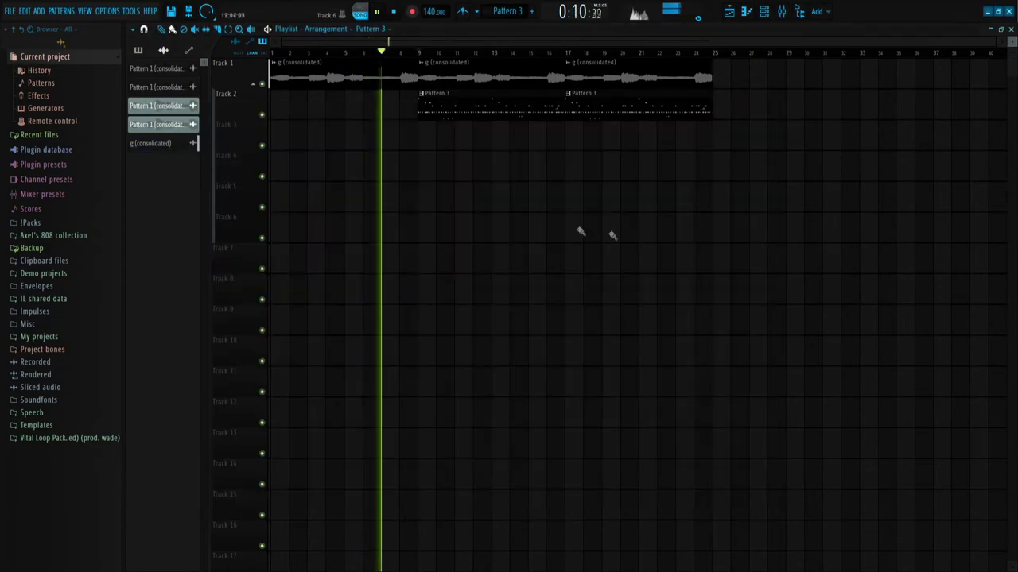
# Set the playback position to bar 9 and add a second Kontakt instrument channel with playback stopped
pyautogui.click(417, 52)
pyautogui.press('F6')
pyautogui.press('space')
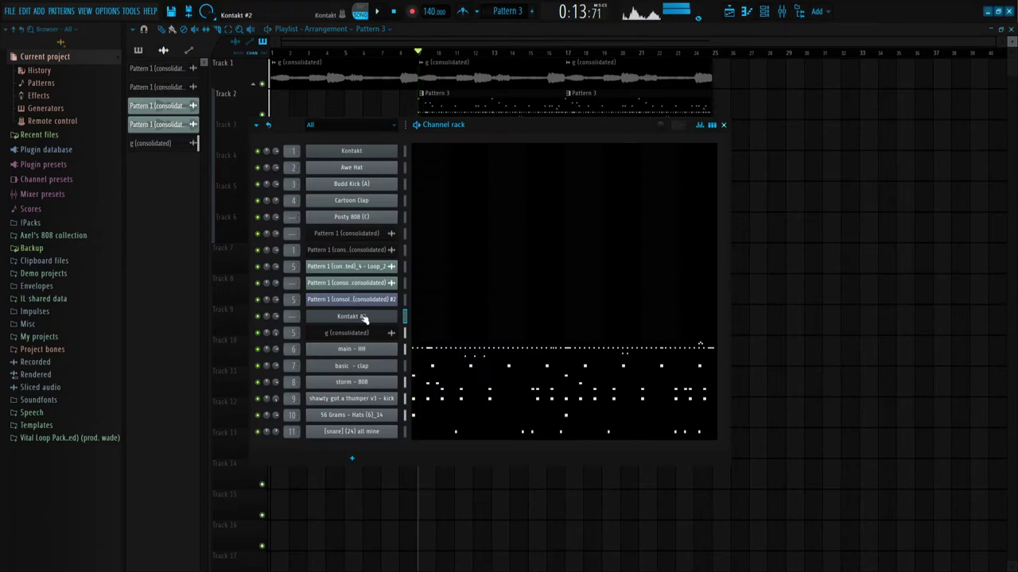
# Load the Gypsy Violin instrument from the Balkan Ethnic Orchestra library into Kontakt #2
pyautogui.click(361, 318)
pyautogui.scroll(-10, 324, 347)
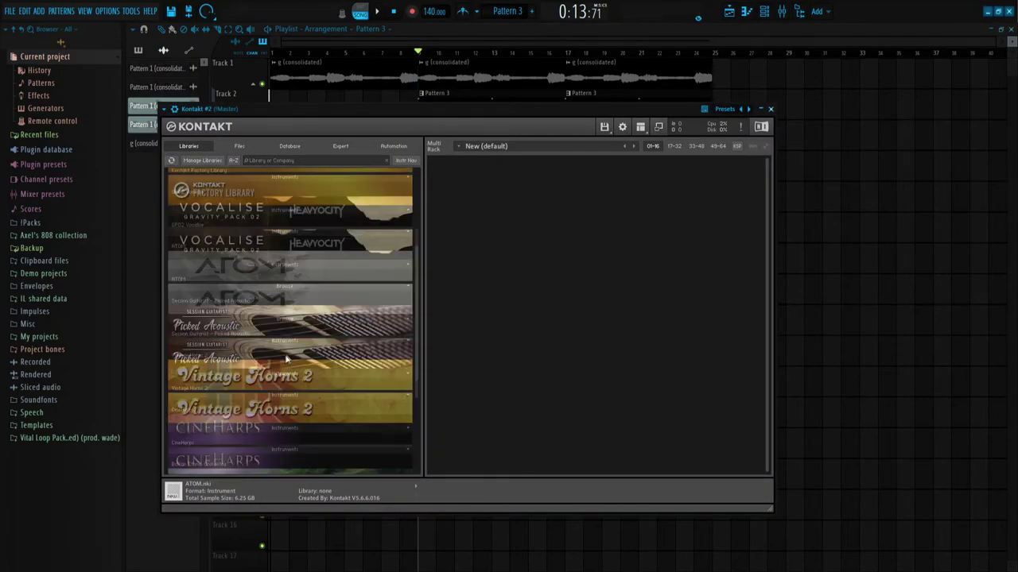
pyautogui.click(256, 389)
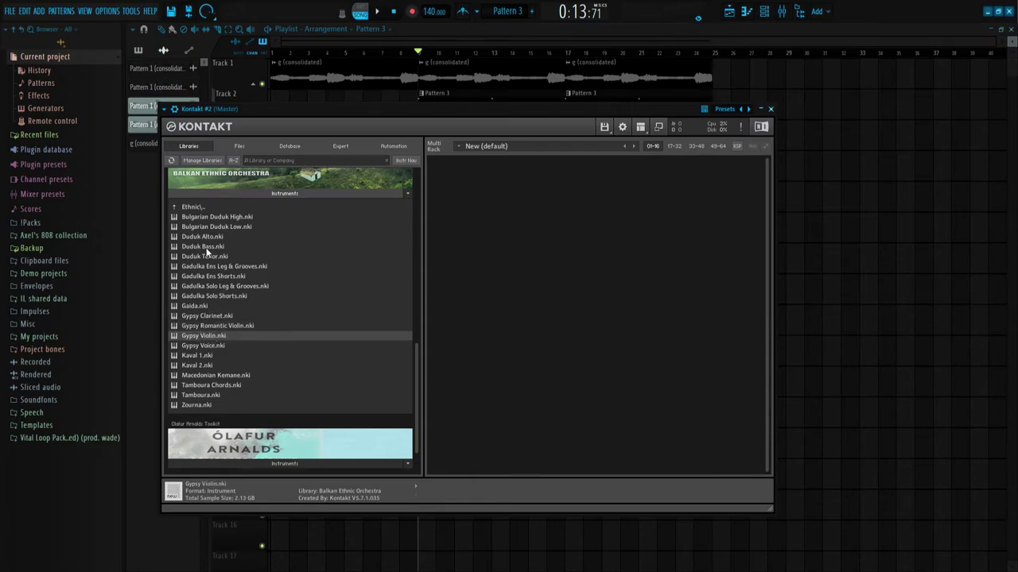
pyautogui.moveTo(202, 236); pyautogui.dragTo(524, 260)
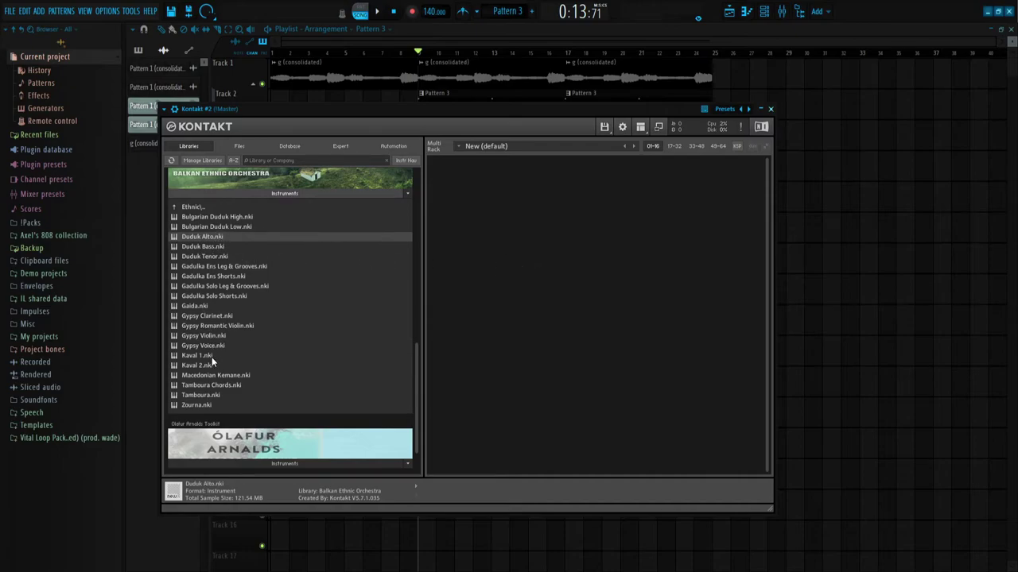
pyautogui.moveTo(214, 339); pyautogui.dragTo(600, 328)
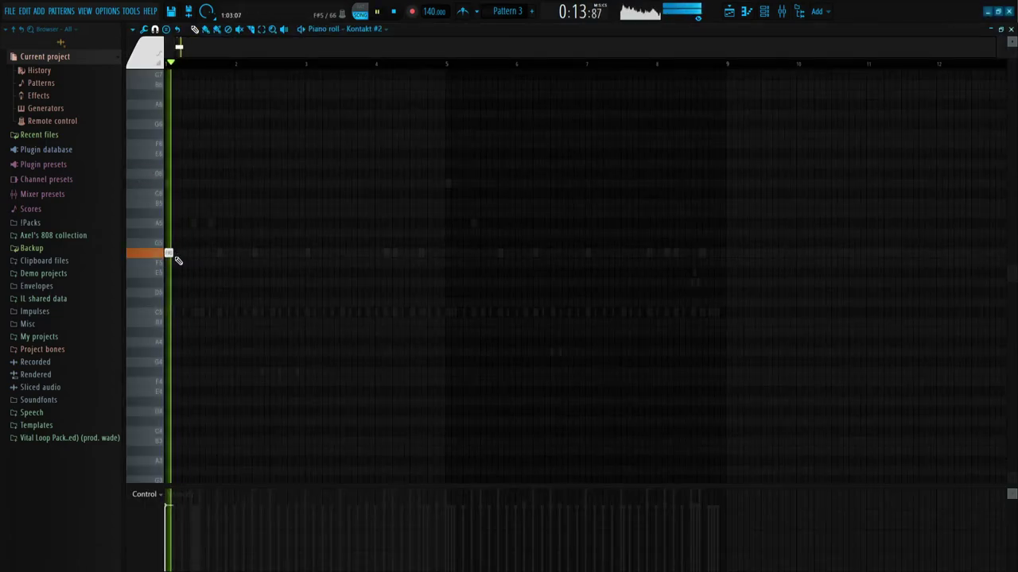
# Draw one-bar F#5 notes at bars 1 and 3 and a one-bar C#6 note at bar 5 for Kontakt #2
pyautogui.moveTo(230, 264); pyautogui.dragTo(236, 266)
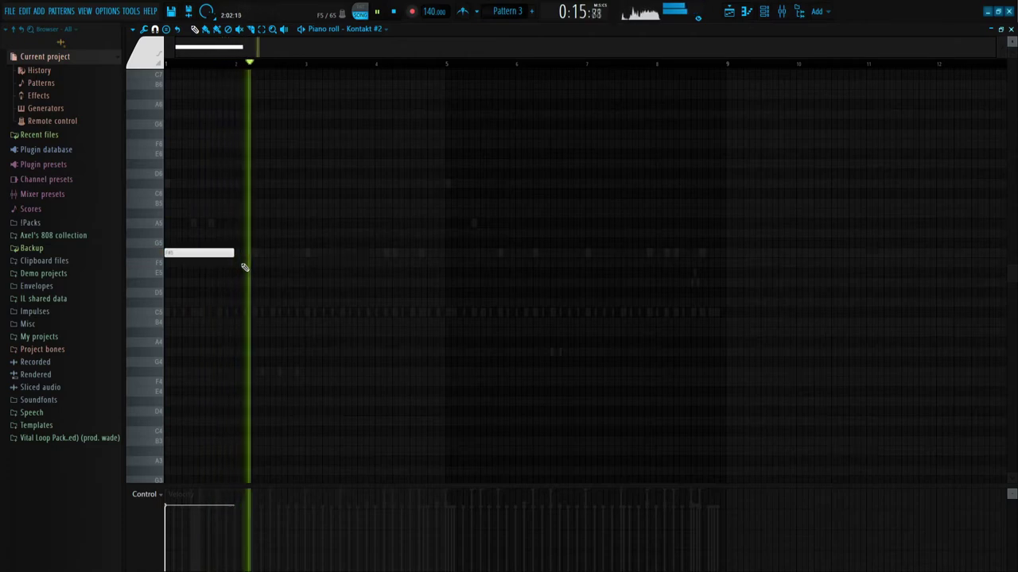
pyautogui.click(308, 256)
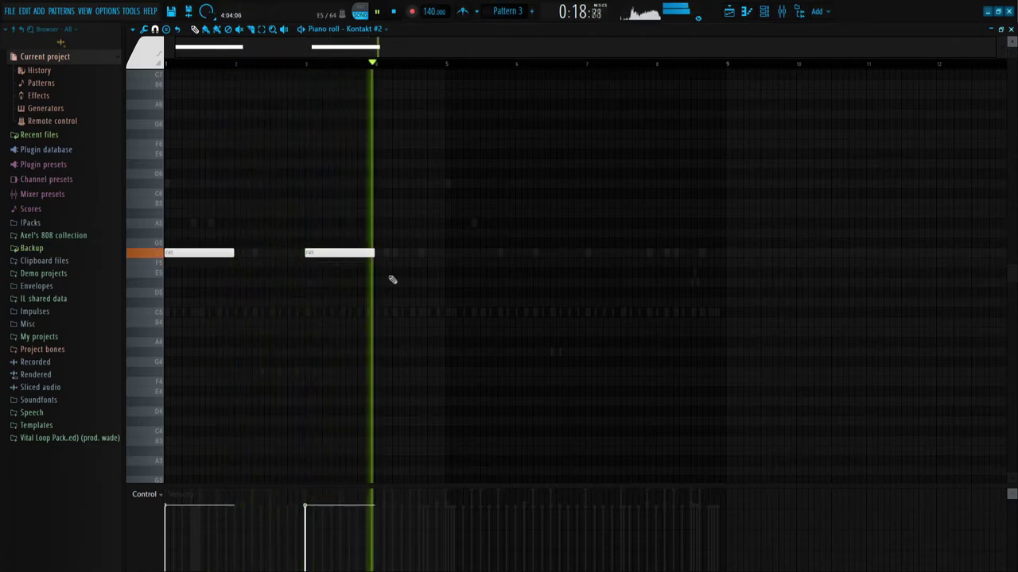
pyautogui.scroll(2, 450, 263)
pyautogui.click(447, 253)
pyautogui.click(447, 223)
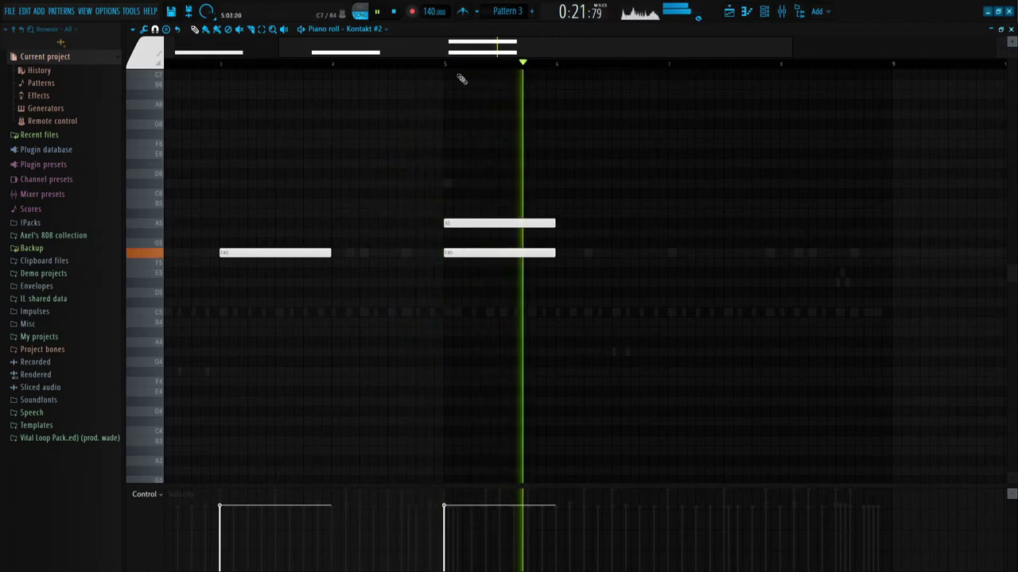
pyautogui.rightClick(496, 253)
pyautogui.rightClick(477, 223)
pyautogui.click(457, 183)
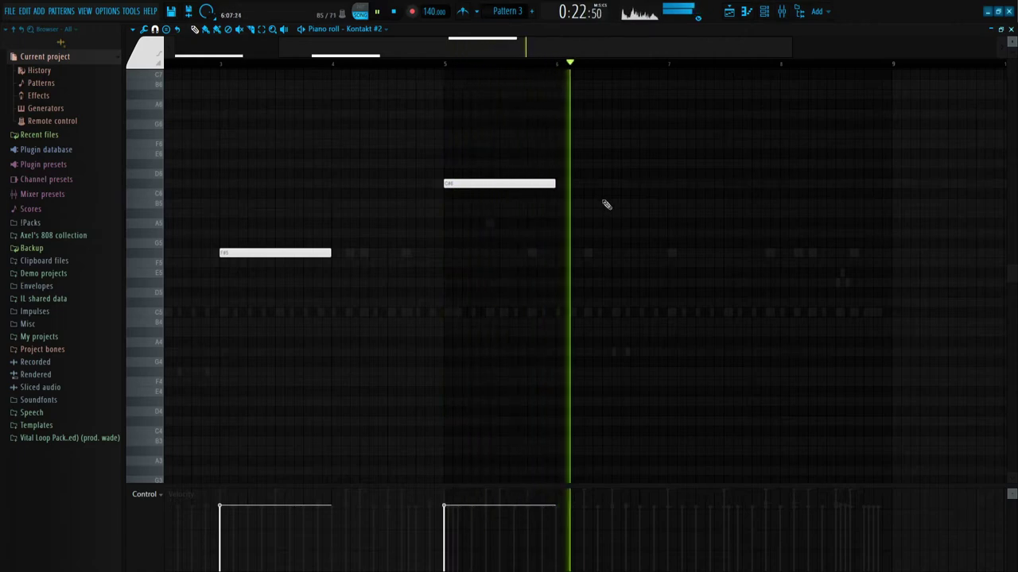
# Extend the C#6 note at bar 5 to two bars and add a one-bar F#5 note at bar 7
pyautogui.press('space')
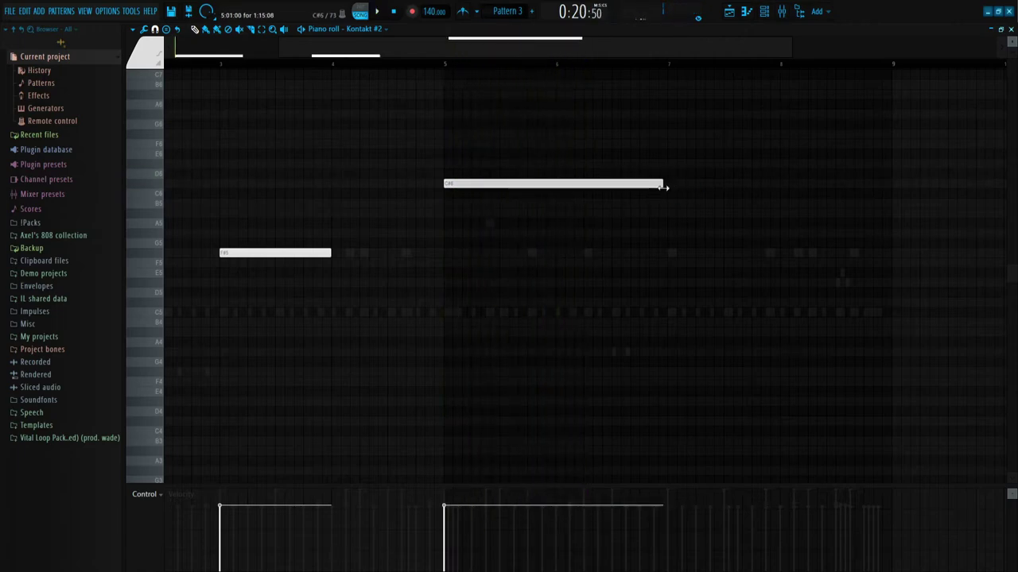
pyautogui.press('space')
pyautogui.keyDown('ctrl'); pyautogui.scroll(-2, 666, 215); pyautogui.keyUp('ctrl')
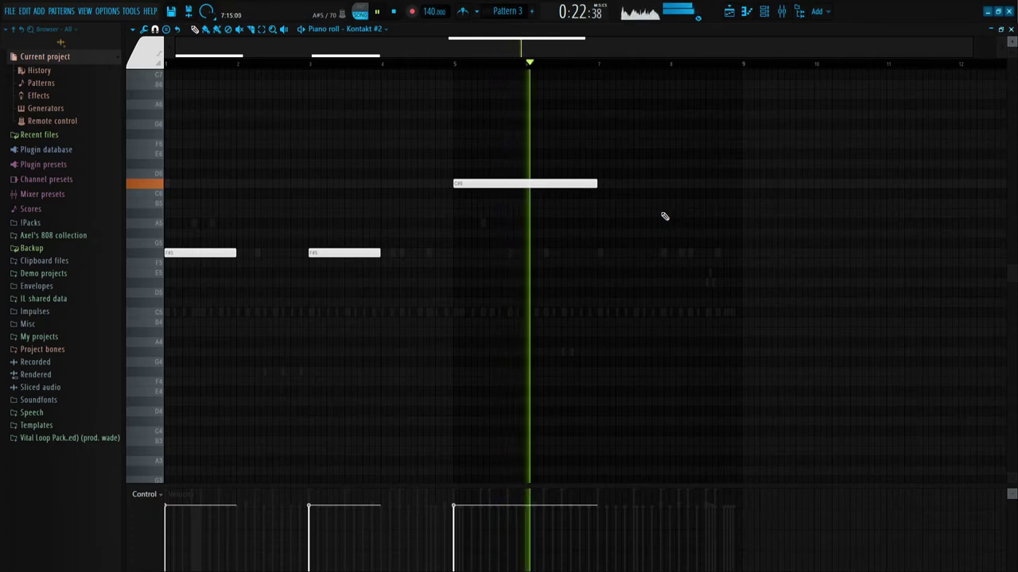
pyautogui.keyDown('ctrl'); pyautogui.scroll(2, 629, 225); pyautogui.keyUp('ctrl')
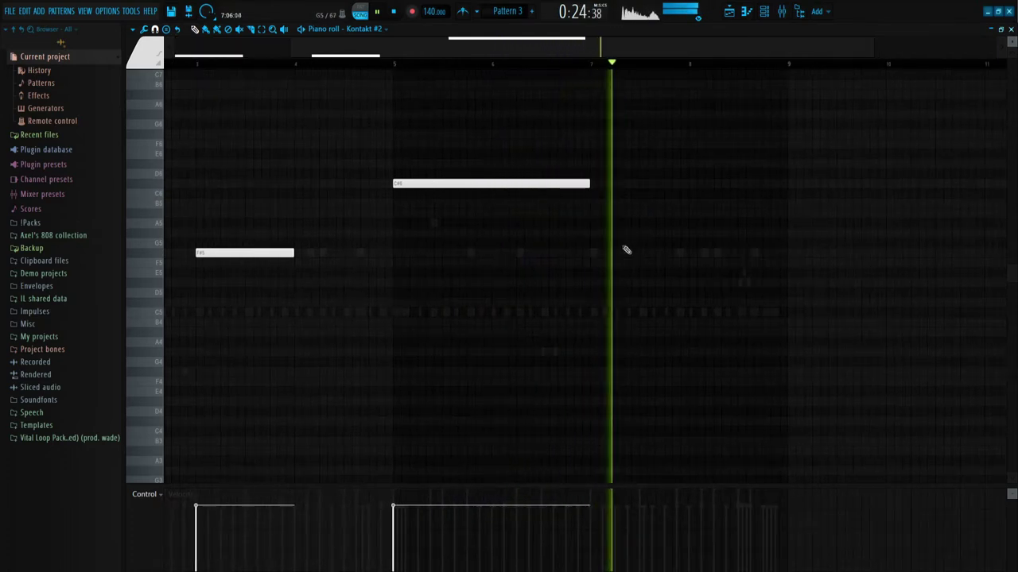
pyautogui.click(594, 253)
pyautogui.moveTo(785, 253)
pyautogui.mouseDown()
pyautogui.moveTo(676, 252)
pyautogui.moveTo(686, 258)
pyautogui.mouseUp()
pyautogui.keyDown('ctrl'); pyautogui.scroll(4, 688, 256); pyautogui.keyUp('ctrl')
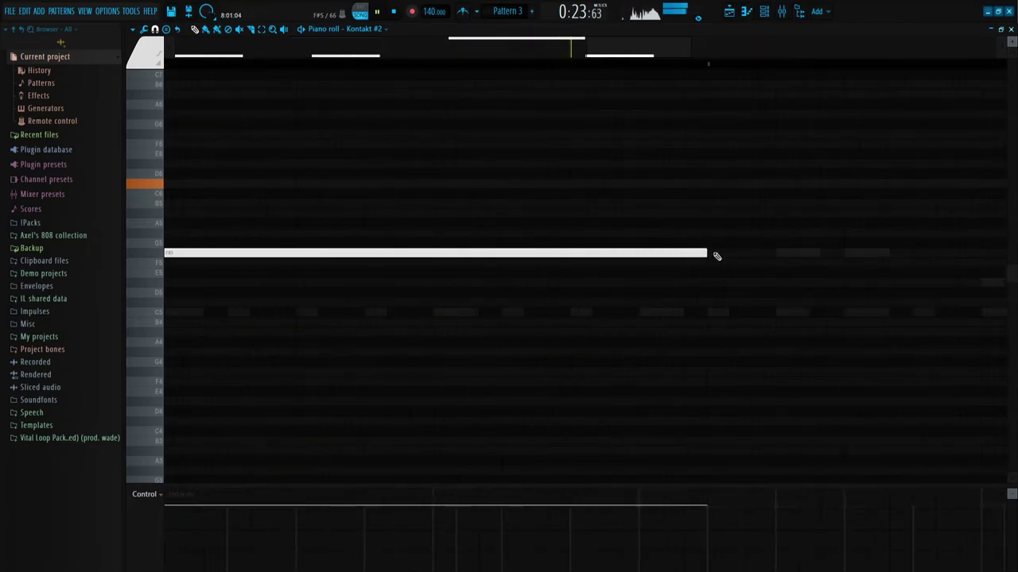
pyautogui.keyDown('ctrl'); pyautogui.scroll(-4, 716, 256); pyautogui.keyUp('ctrl')
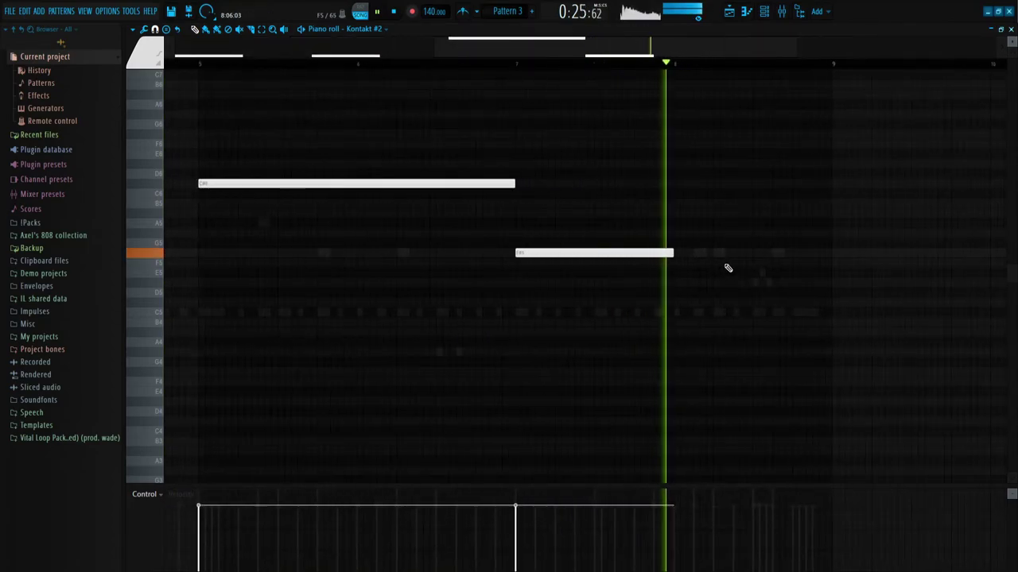
pyautogui.moveTo(774, 253); pyautogui.dragTo(781, 255)
pyautogui.rightClick(811, 256)
# Transpose the whole Kontakt #2 melody down an octave and return its three F# notes to F#5
pyautogui.keyDown('ctrl'); pyautogui.scroll(-4, 705, 302); pyautogui.keyUp('ctrl')
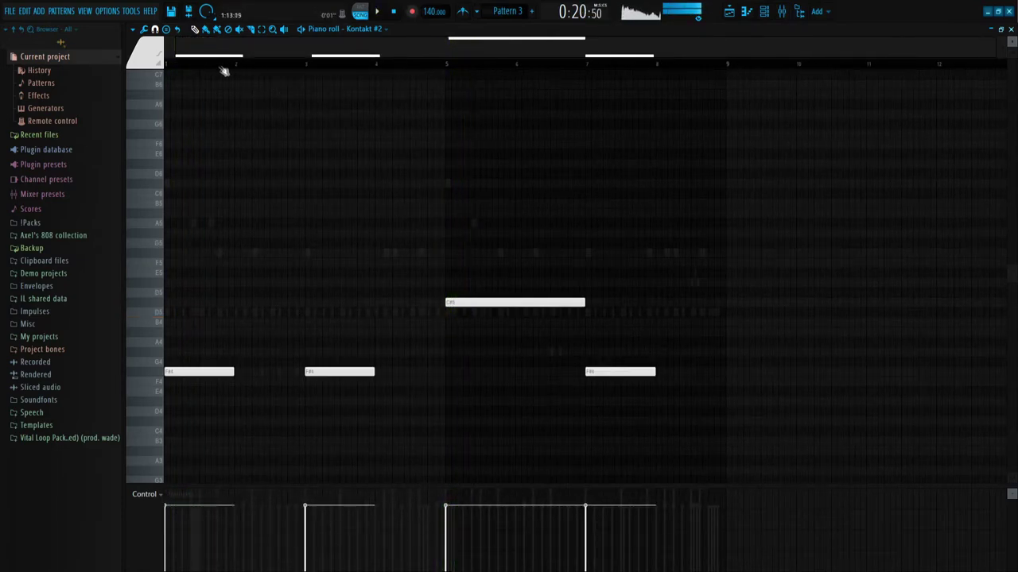
pyautogui.press('space')
pyautogui.keyDown('ctrl'); pyautogui.moveTo(230, 260); pyautogui.dragTo(596, 455); pyautogui.keyUp('ctrl')
pyautogui.keyDown('ctrl'); pyautogui.moveTo(647, 425); pyautogui.dragTo(162, 319); pyautogui.keyUp('ctrl')
pyautogui.hotkey('ctrl', 'Up')
pyautogui.press('space')
pyautogui.hotkey('ctrl', 'd')
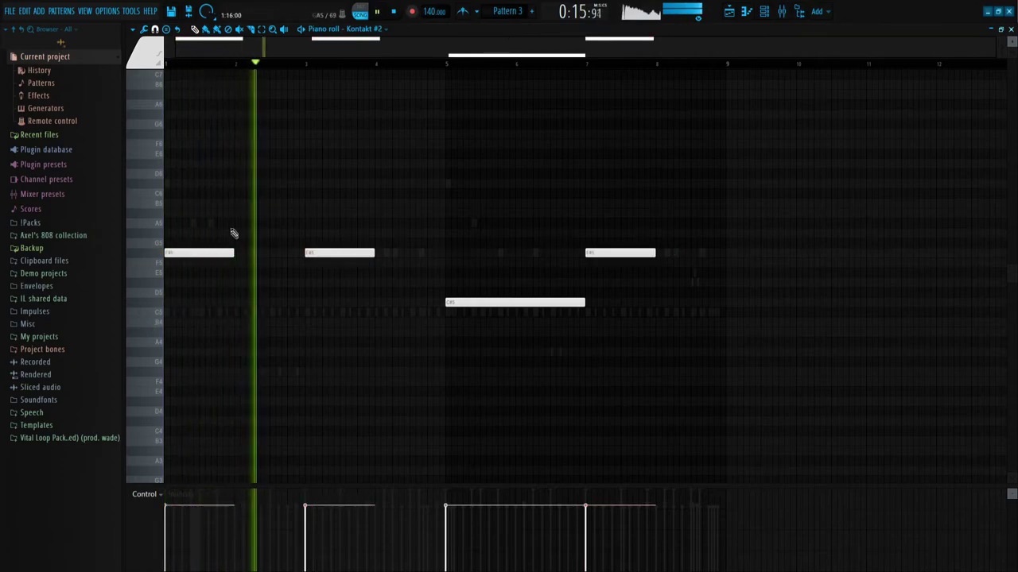
# Add Fruity parametric EQ 2, ValhallaVintageVerb and Fruity Delay 3 to the Kontakt #2 mixer track and adjust the delay's wet output
pyautogui.press('F9')
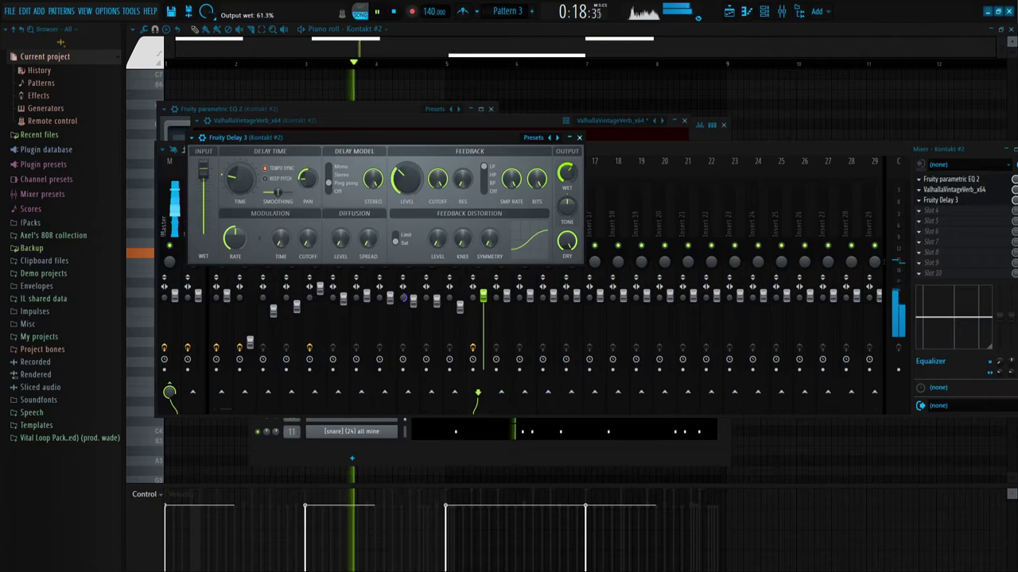
pyautogui.press('F9')
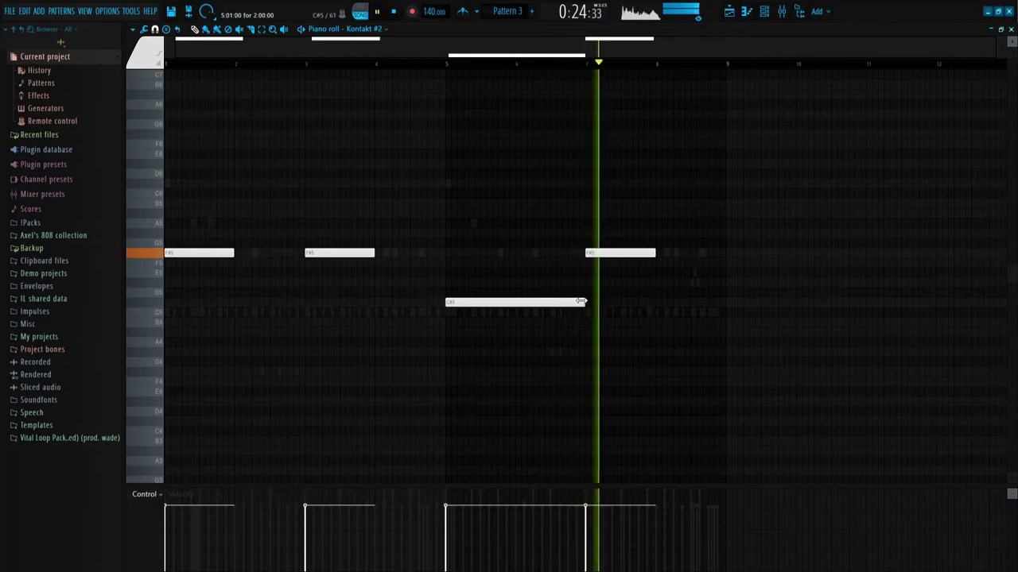
# Shorten the C#5 note at bar 5 to one bar and lower the bar 7 note to C#5
pyautogui.moveTo(581, 301)
pyautogui.mouseDown()
pyautogui.moveTo(550, 302)
pyautogui.moveTo(529, 276)
pyautogui.moveTo(516, 63)
pyautogui.mouseUp()
pyautogui.scroll(-3, 528, 190)
pyautogui.scroll(2, 595, 218)
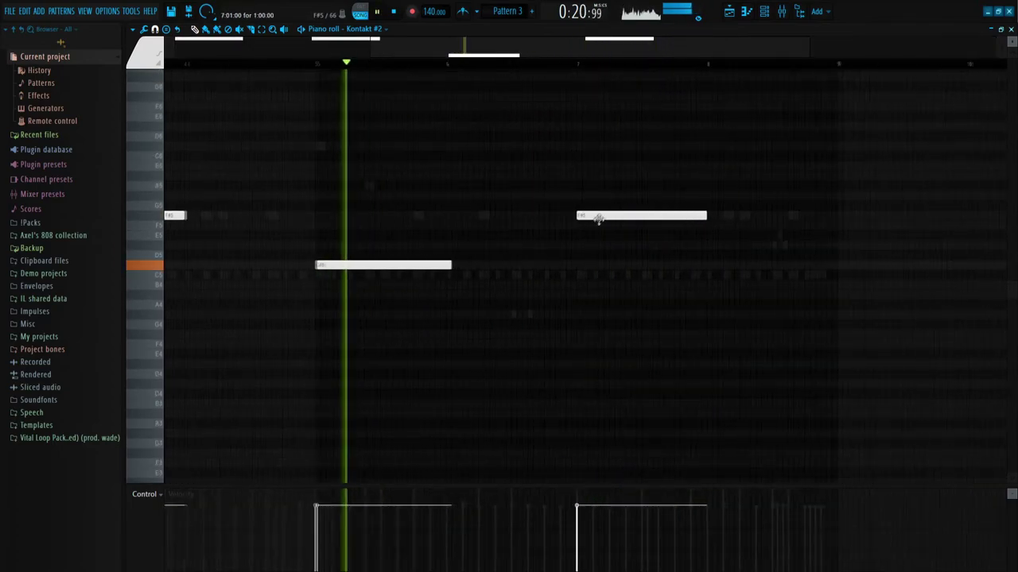
pyautogui.moveTo(595, 218); pyautogui.dragTo(602, 268)
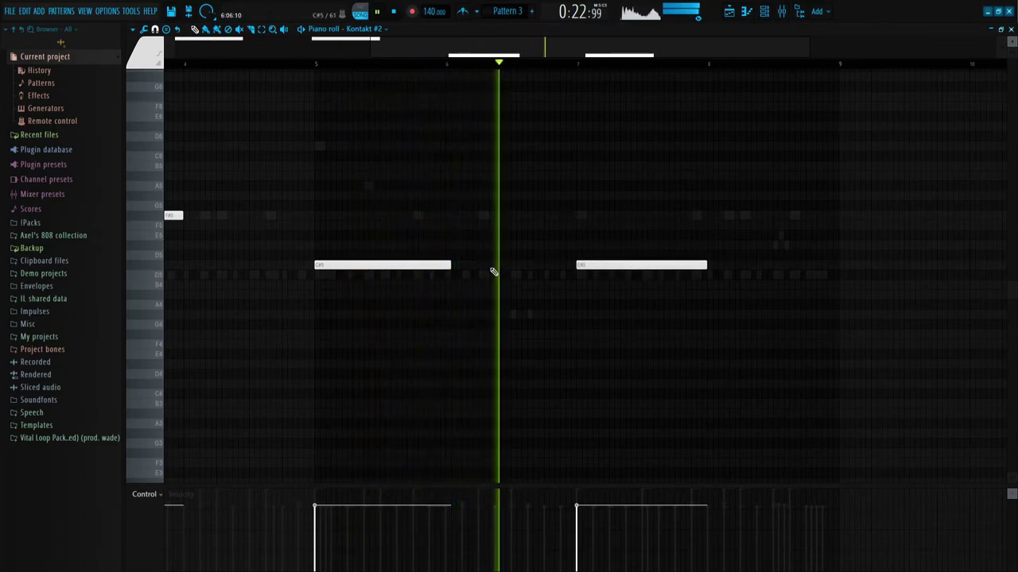
pyautogui.scroll(4, 464, 265)
pyautogui.scroll(-4, 442, 268)
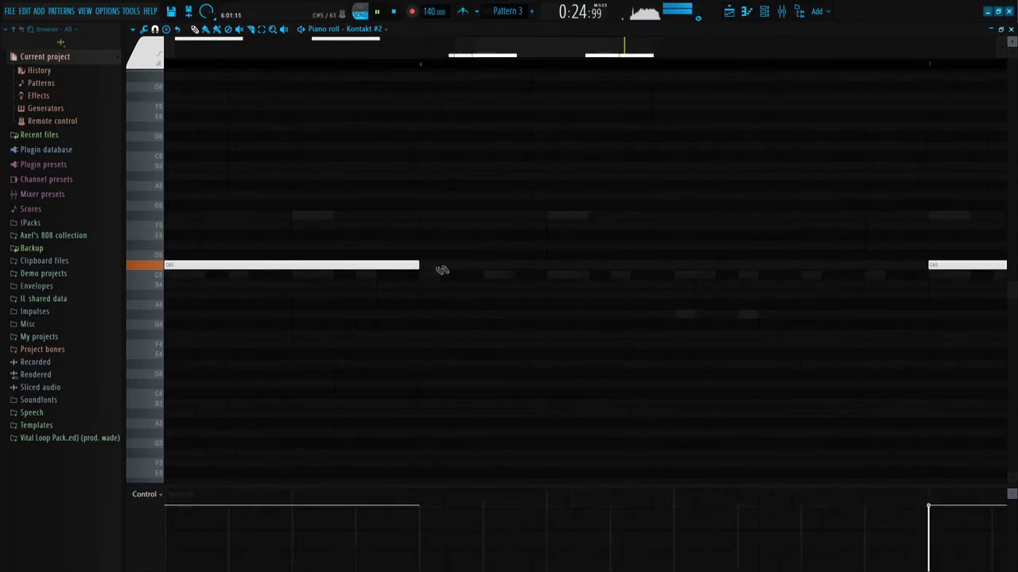
pyautogui.scroll(2, 771, 266)
pyautogui.scroll(-5, 772, 266)
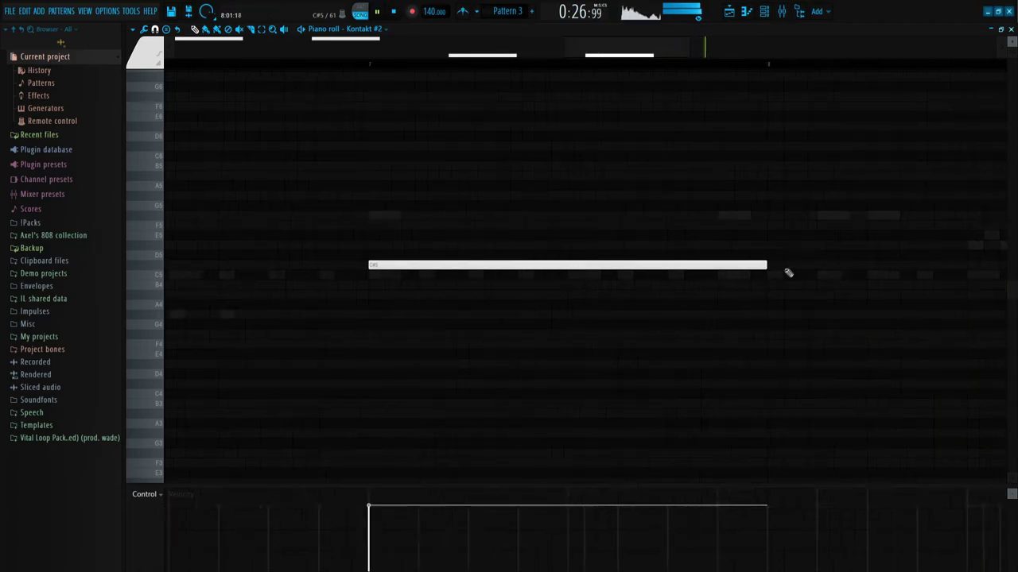
# Play the pattern from its start and look through the drum kit folders in !Packs
pyautogui.press('F6')
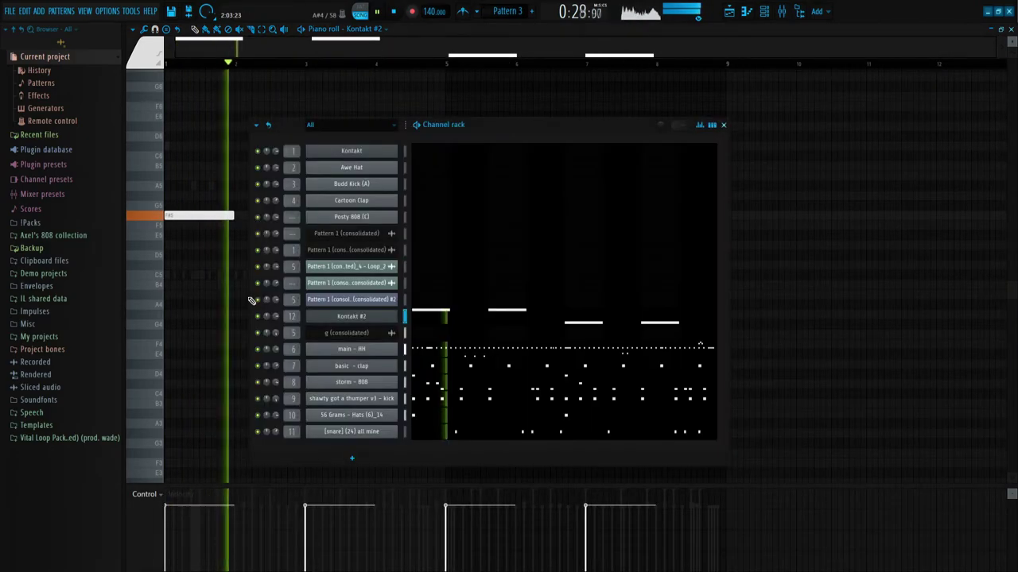
pyautogui.press('F6')
pyautogui.press('space')
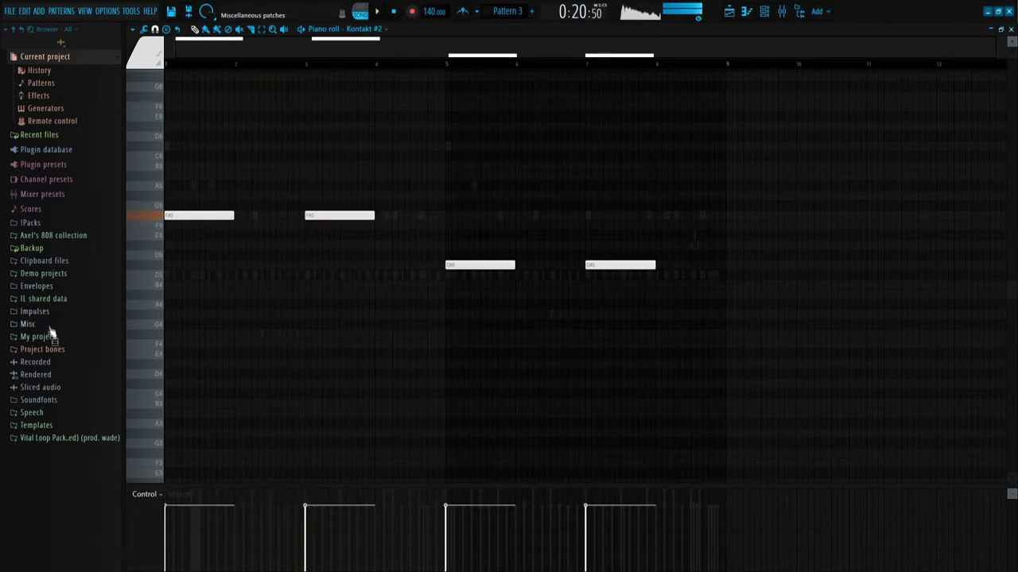
pyautogui.click(32, 223)
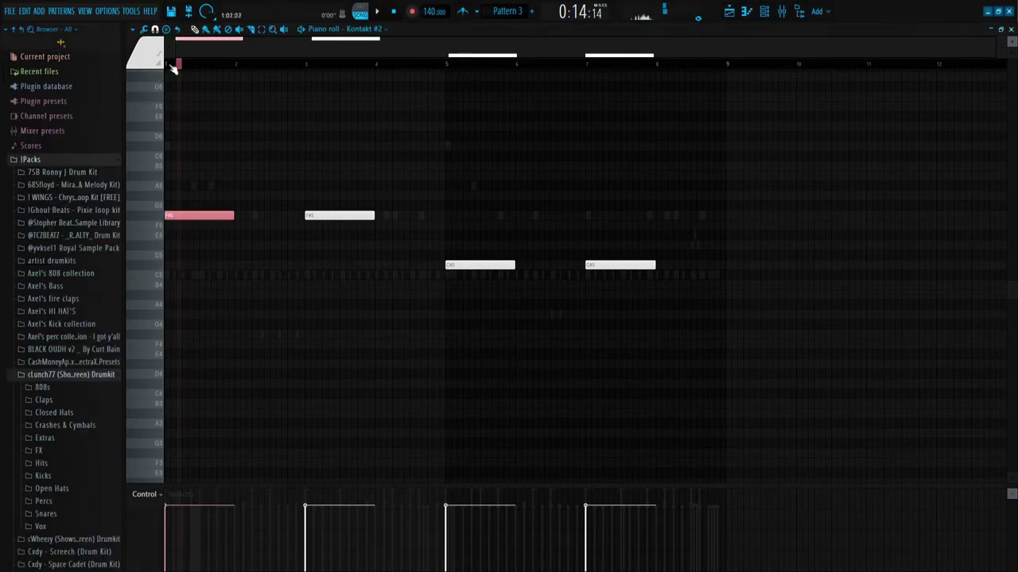
pyautogui.press('space')
pyautogui.scroll(-5, 32, 345)
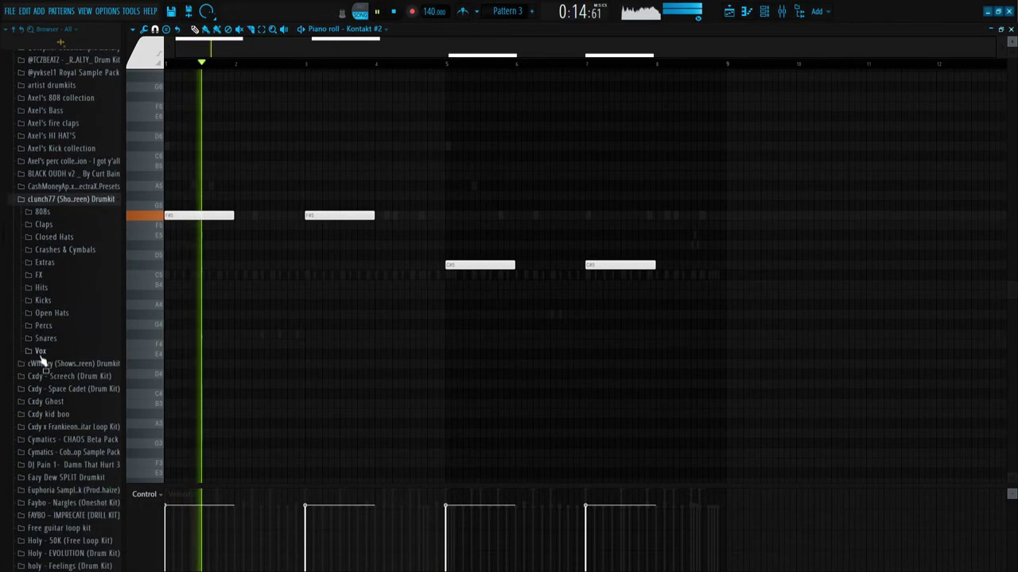
pyautogui.click(40, 319)
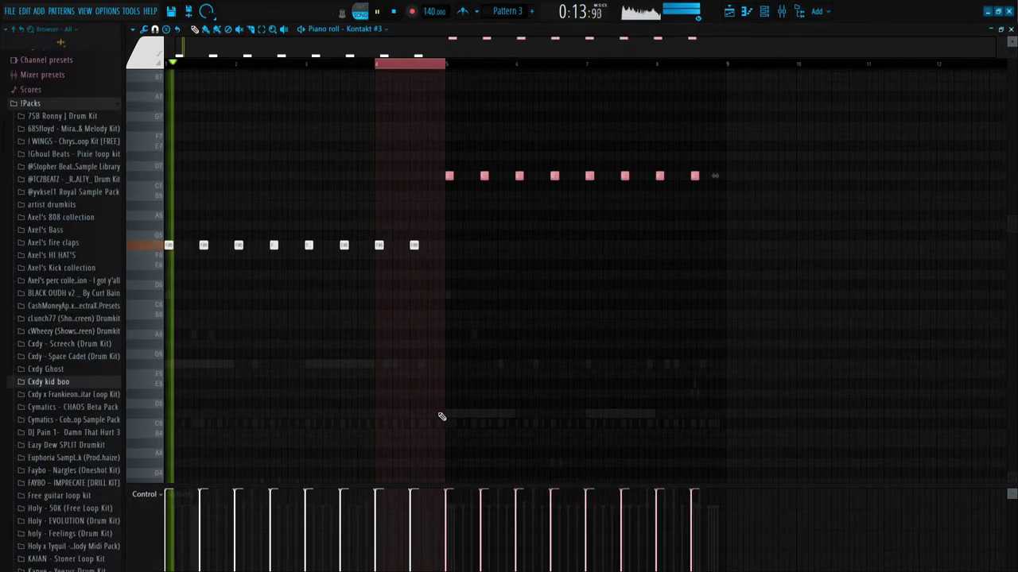
# Restart playback and open the Kontakt #3 channel's Vocalise instrument to inspect its Moving Vowels 4 patch
pyautogui.press('space')
pyautogui.press('space')
pyautogui.press('F6')
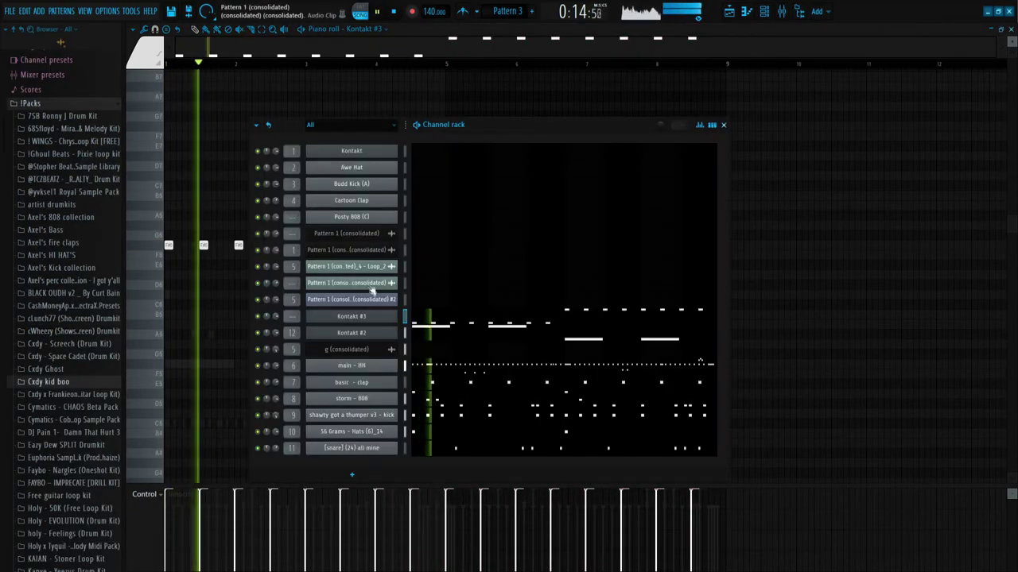
pyautogui.click(330, 318)
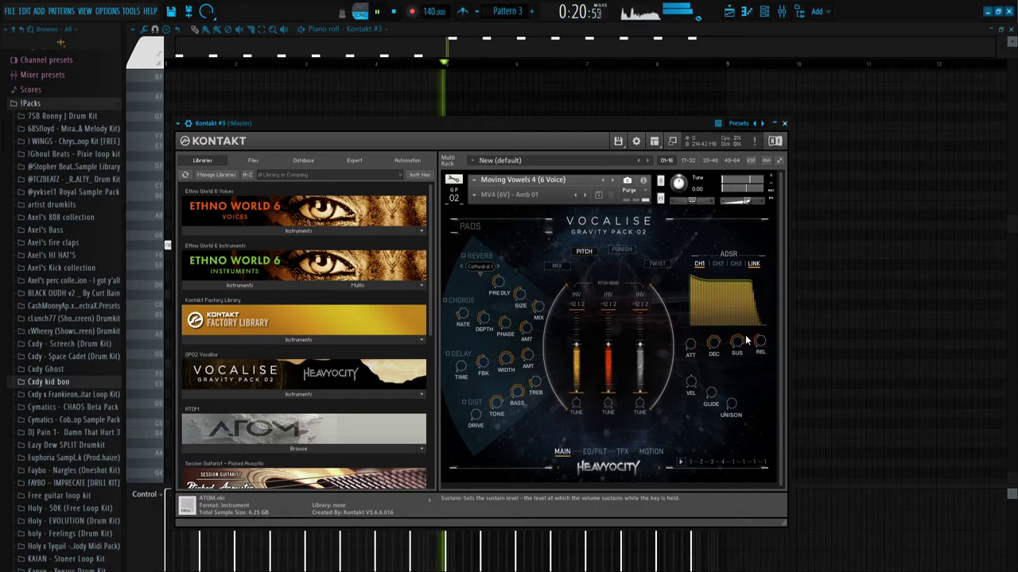
# Lower the Kontakt #3 C# notes in bars 5 to 8 by an octave to C#6, keeping the earlier notes at F#6
pyautogui.press('F7')
pyautogui.moveTo(419, 161); pyautogui.dragTo(765, 249)
pyautogui.hotkey('ctrl', 'Down')
pyautogui.moveTo(409, 329); pyautogui.dragTo(427, 405)
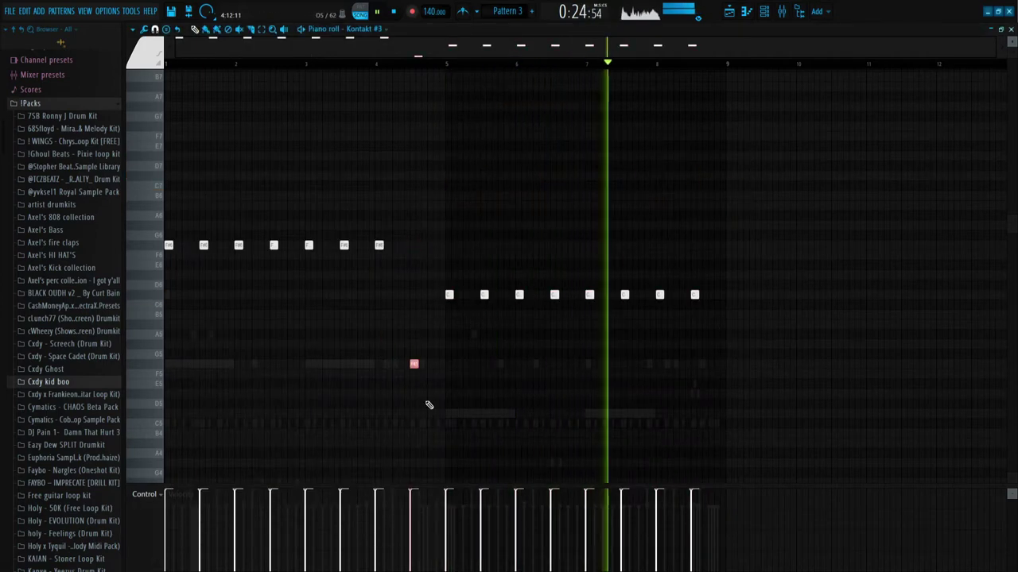
pyautogui.hotkey('ctrl', 'Up')
pyautogui.keyDown('ctrl'); pyautogui.click(396, 313); pyautogui.keyUp('ctrl')
# Route the Kontakt #3 channel to mixer track 13 and load ValhallaSupermassive on that track
pyautogui.press('F9')
pyautogui.press('F6')
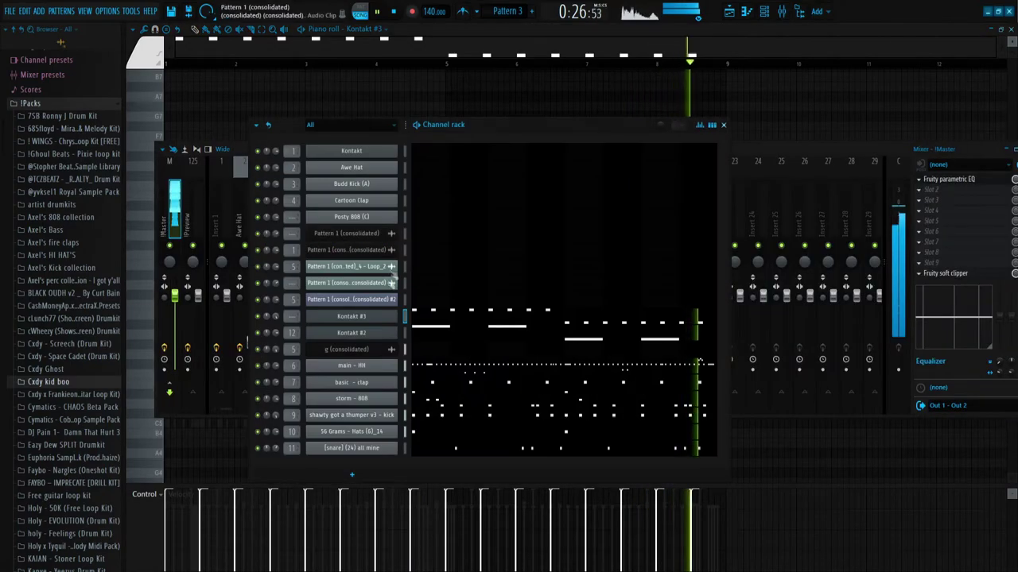
pyautogui.doubleClick(296, 313)
pyautogui.click(499, 200)
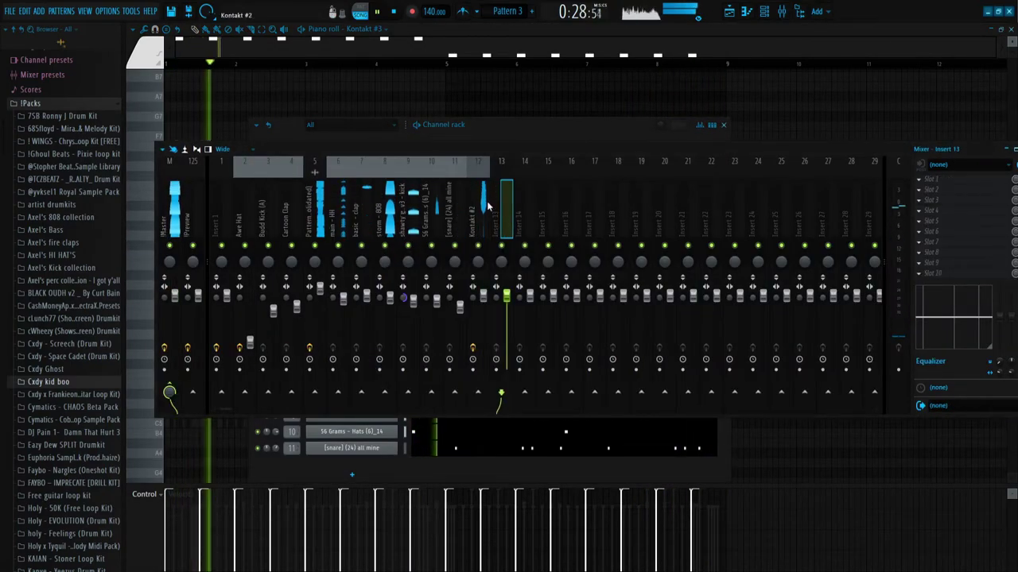
pyautogui.hotkey('ctrl', 'l')
pyautogui.rightClick(504, 246)
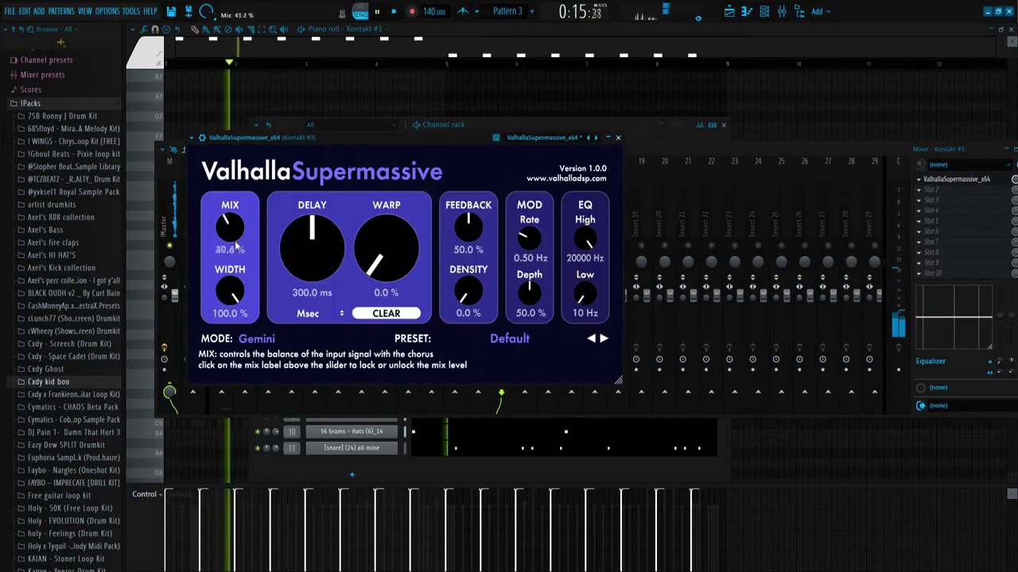
# Adjust ValhallaSupermassive's mix, and lower the Kontakt #3 mixer track's volume and pan it about 37% right
pyautogui.moveTo(229, 228); pyautogui.dragTo(235, 268)
pyautogui.click(627, 229)
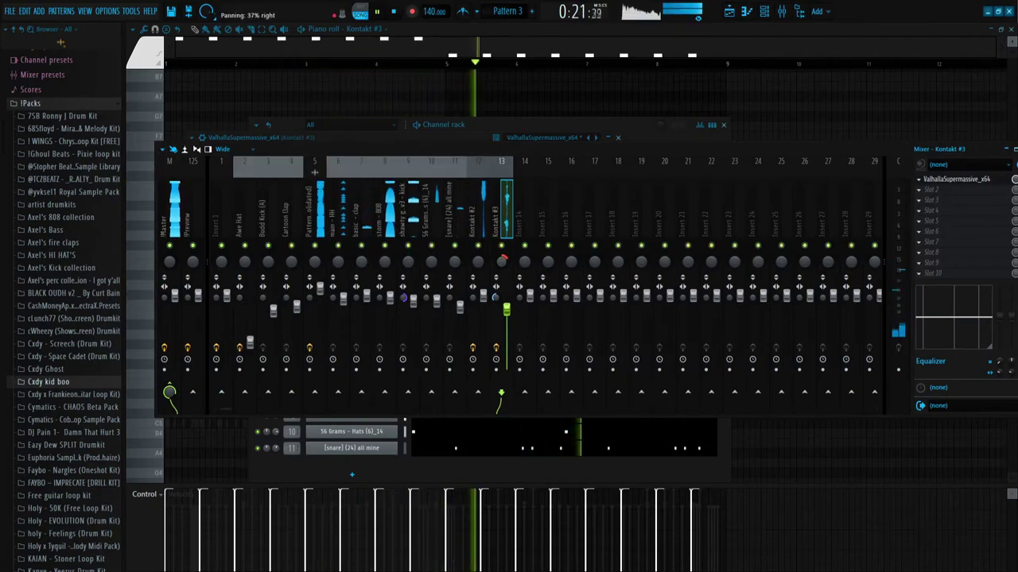
# Return to the playlist and list the project's patterns beside the arrangement
pyautogui.click(443, 99)
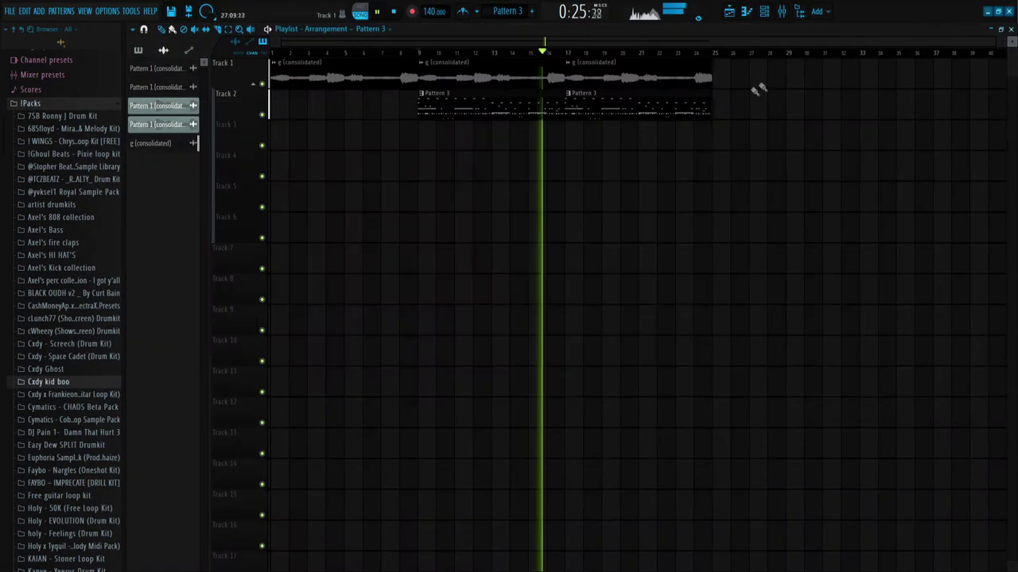
pyautogui.click(138, 50)
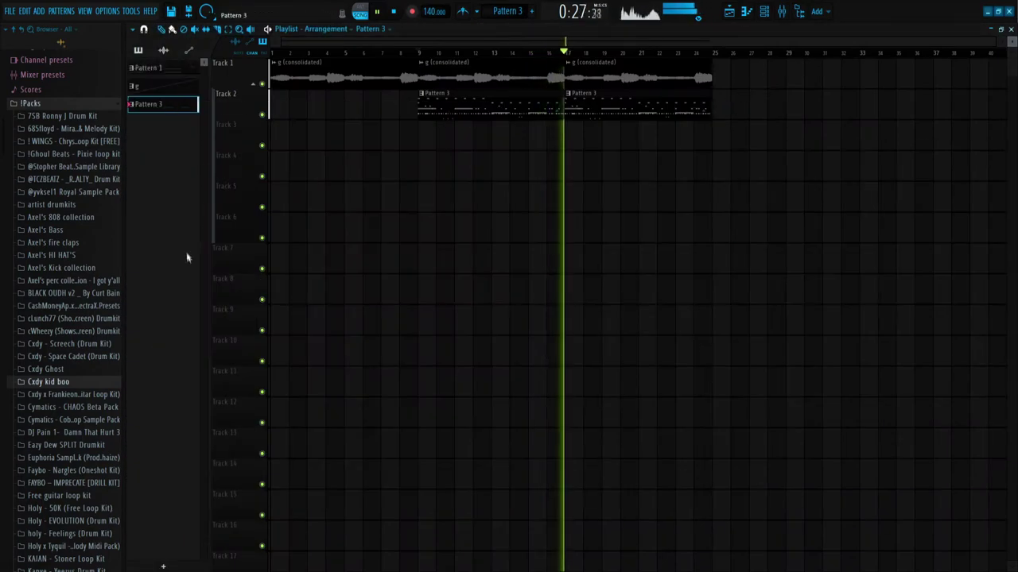
# Split Pattern 3 into separate patterns by channel and delete the combined pattern clips from track 2
pyautogui.click(191, 285)
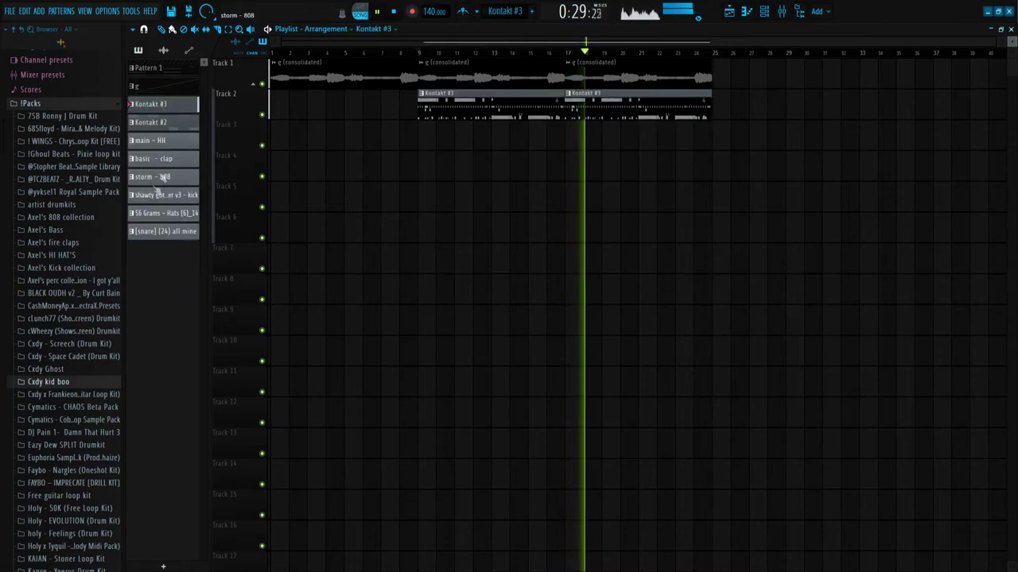
pyautogui.rightClick(477, 107)
pyautogui.press('space')
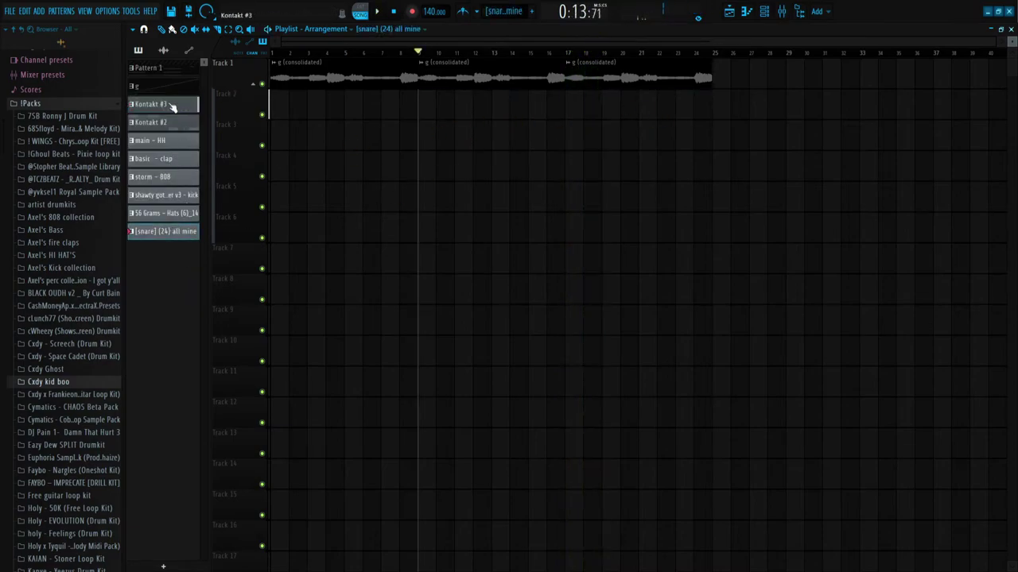
# Place the split channel patterns at bar 9 on tracks 2 to 9 and extend the 56 Grams hats clip to bar 17
pyautogui.moveTo(170, 105); pyautogui.dragTo(418, 112)
pyautogui.scroll(3, 555, 157)
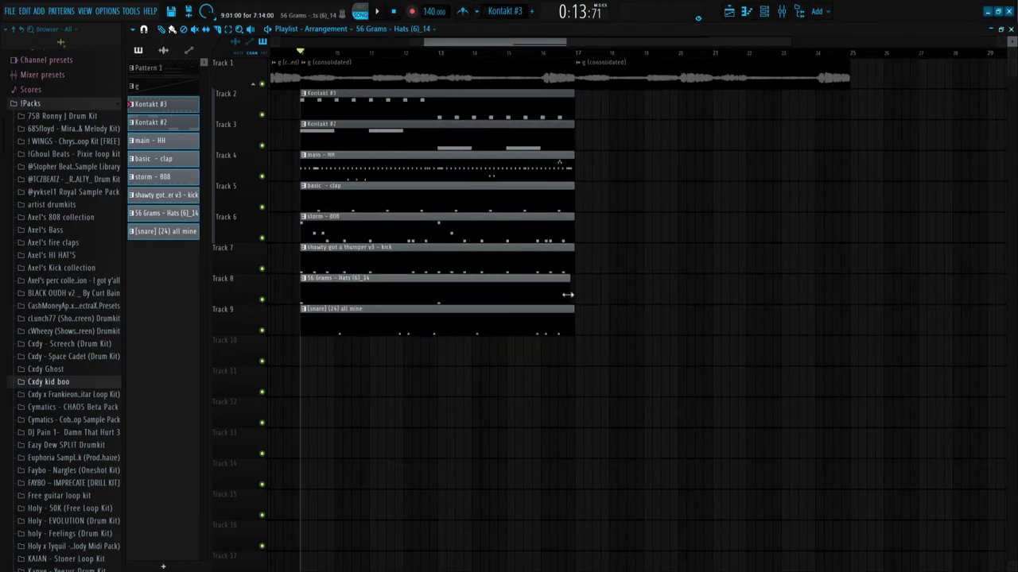
pyautogui.moveTo(568, 295); pyautogui.dragTo(574, 295)
# Duplicate the pattern clips on tracks 2 to 9 to bar 17, and add a Kontakt #3 clip at bar 1
pyautogui.scroll(-3, 576, 301)
pyautogui.moveTo(622, 395); pyautogui.dragTo(451, 105)
pyautogui.hotkey('ctrl', 'b')
pyautogui.keyDown('ctrl'); pyautogui.click(352, 135); pyautogui.keyUp('ctrl')
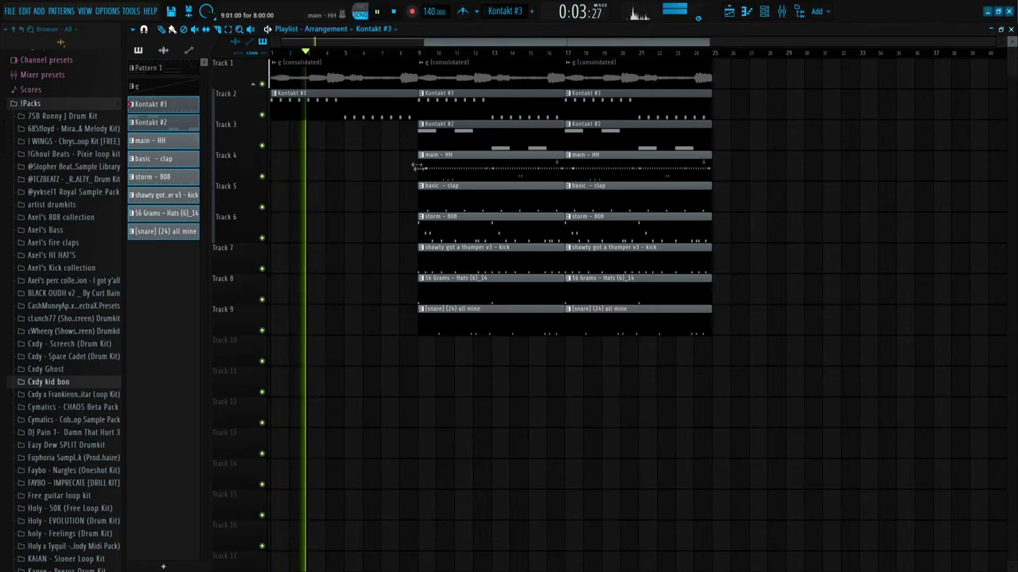
# Delete the 808, kick, 56 Grams hats, snare and Kontakt #3 clips from the section between bars 9 and 17
pyautogui.rightClick(450, 230)
pyautogui.rightClick(457, 261)
pyautogui.rightClick(465, 291)
pyautogui.rightClick(471, 323)
pyautogui.rightClick(445, 108)
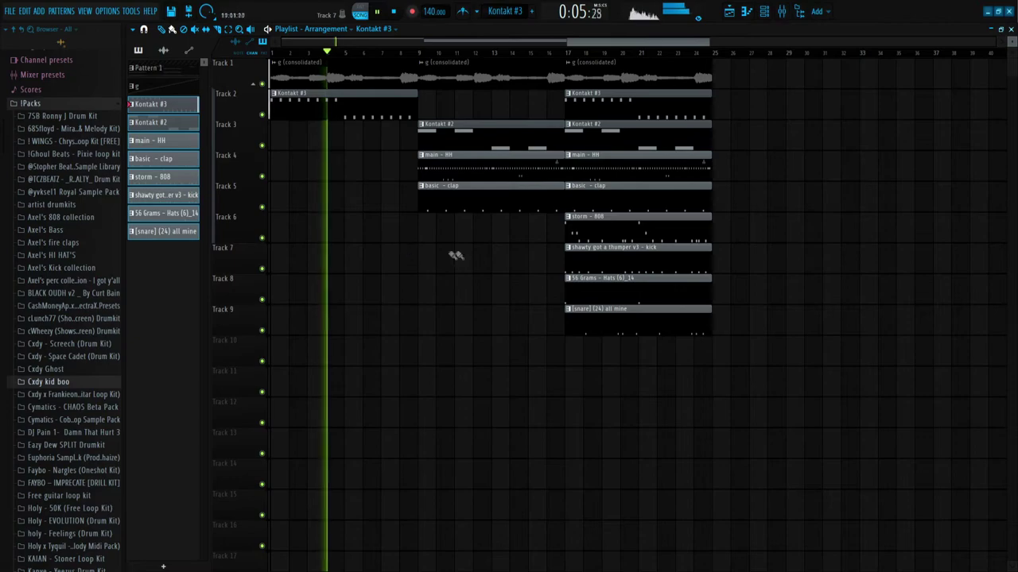
# Duplicate all clips of the bar 17 section to bar 25, and remove the Kontakt #3 and Kontakt #2 clips from bars 17 to 25
pyautogui.moveTo(703, 428); pyautogui.dragTo(669, 76)
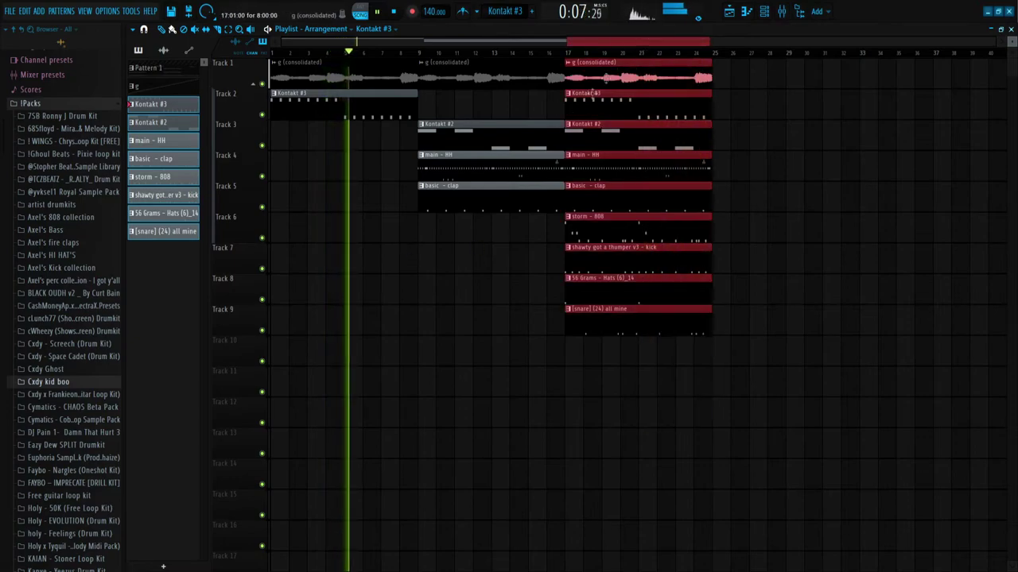
pyautogui.hotkey('ctrl', 'b')
pyautogui.hotkey('ctrl', 'd')
pyautogui.rightClick(615, 110)
pyautogui.rightClick(620, 134)
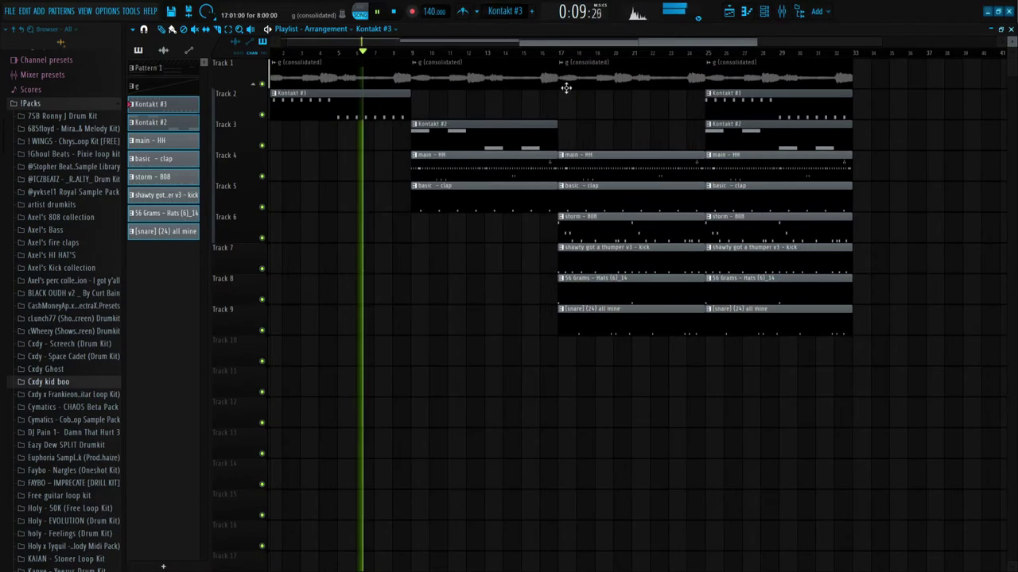
# Make the melody audio clip at bar 17 unique and duplicate that copy to bar 25 in place of the clip there
pyautogui.scroll(3, 565, 86)
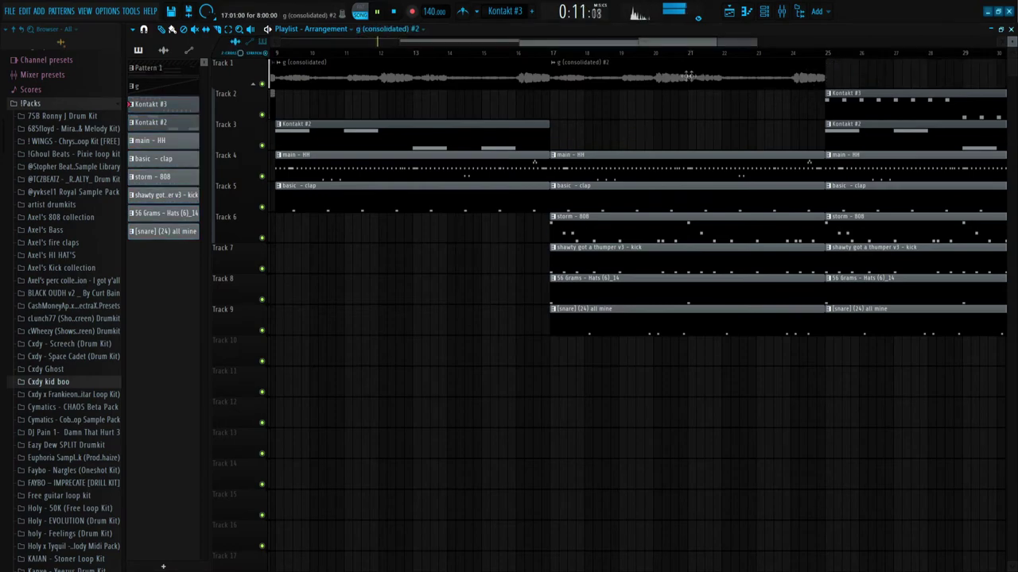
pyautogui.hscroll(3, 688, 75)
pyautogui.scroll(-3, 565, 111)
pyautogui.doubleClick(522, 71)
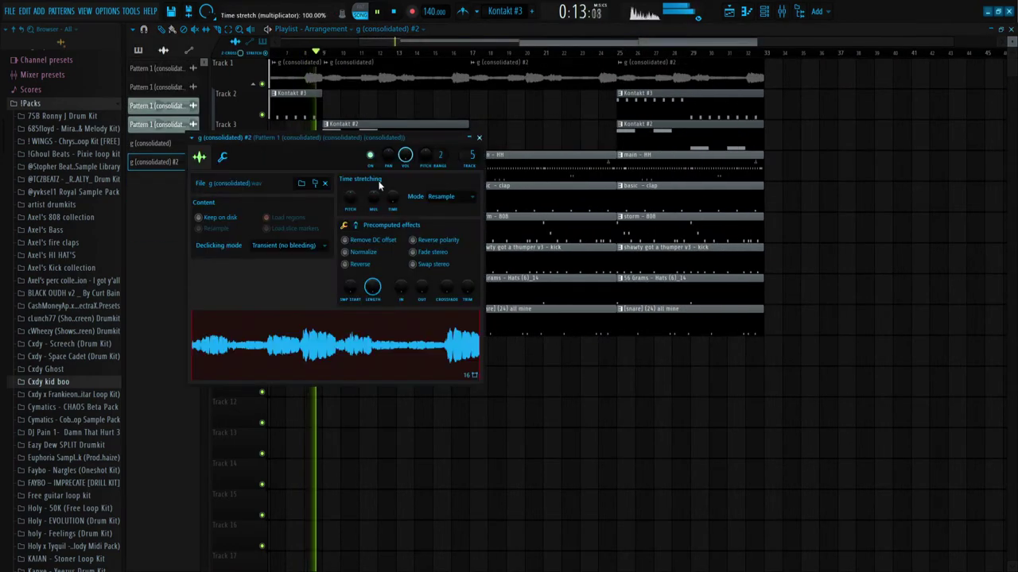
pyautogui.press('Escape')
pyautogui.rightClick(663, 73)
pyautogui.moveTo(567, 73); pyautogui.dragTo(548, 124)
pyautogui.hotkey('ctrl', 'b')
pyautogui.hotkey('ctrl', 'd')
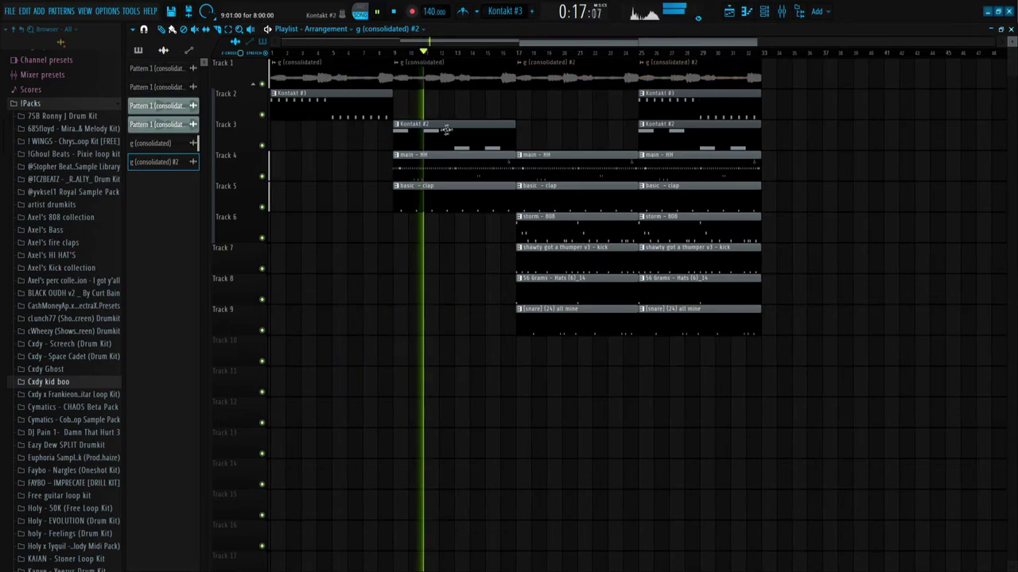
# Boost the upper bands of the master track's Fruity parametric EQ, with band 6 at about 2.8 dB
pyautogui.scroll(2, 452, 134)
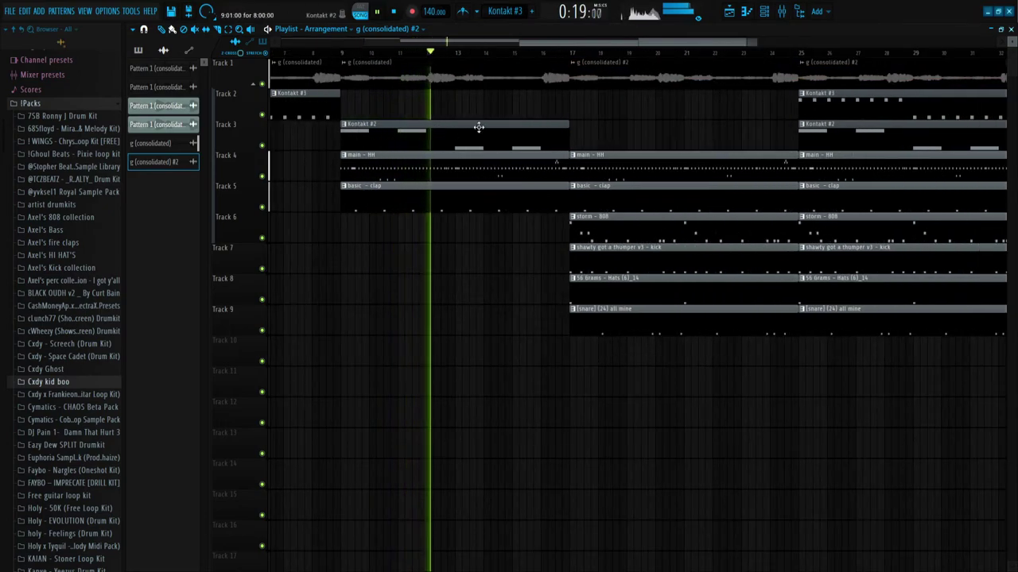
pyautogui.scroll(-2, 484, 118)
pyautogui.press('F9')
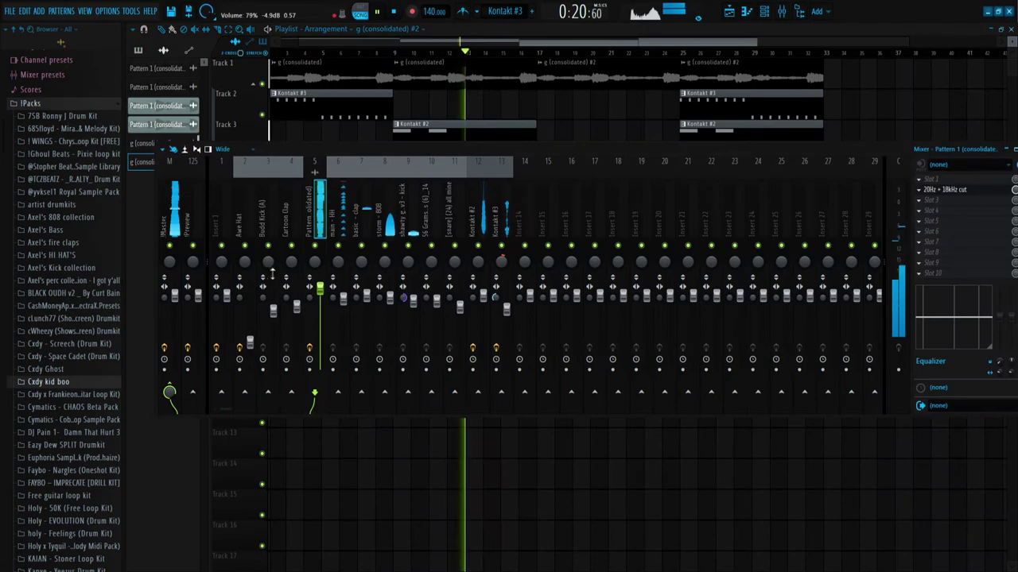
pyautogui.click(174, 221)
pyautogui.click(949, 180)
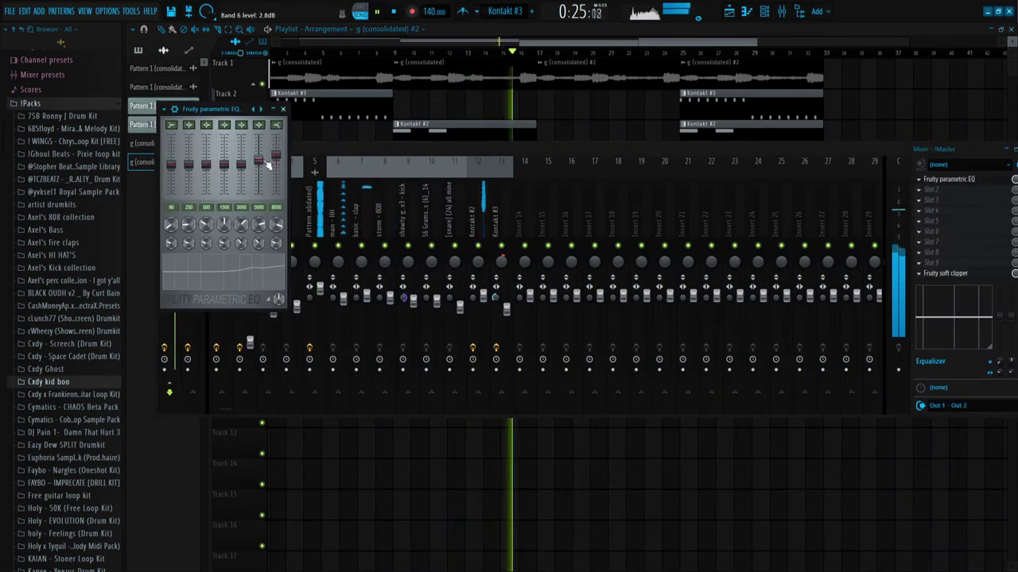
pyautogui.press('F9')
# Shorten the main - HH clip of the bar 9 section so that it ends before the last hi-hat roll in bar 16
pyautogui.scroll(4, 549, 170)
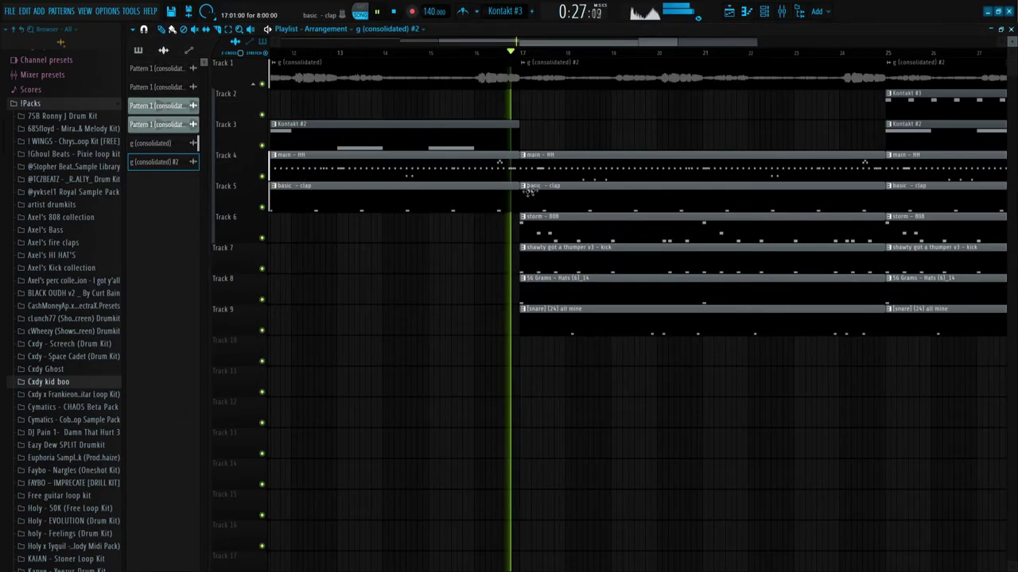
pyautogui.keyDown('ctrl'); pyautogui.click(513, 170); pyautogui.keyUp('ctrl')
pyautogui.moveTo(516, 173); pyautogui.dragTo(500, 174)
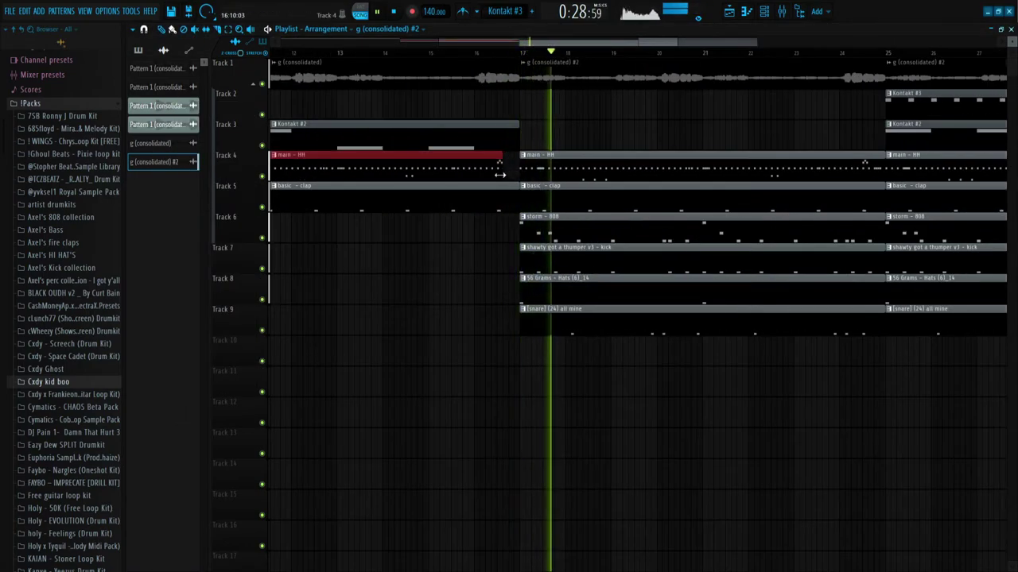
# Add Fruity Compressor to the melody's mixer track 5 with threshold -27.5 dB, ratio 3.8:1 and gain about 12.2 dB
pyautogui.doubleClick(565, 81)
pyautogui.press('F9')
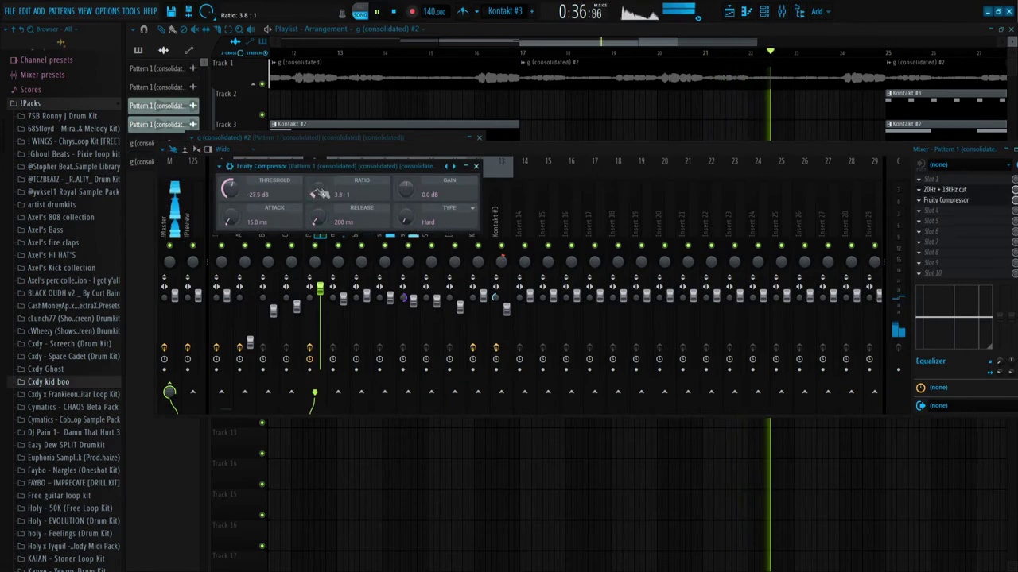
pyautogui.moveTo(406, 188); pyautogui.dragTo(407, 181)
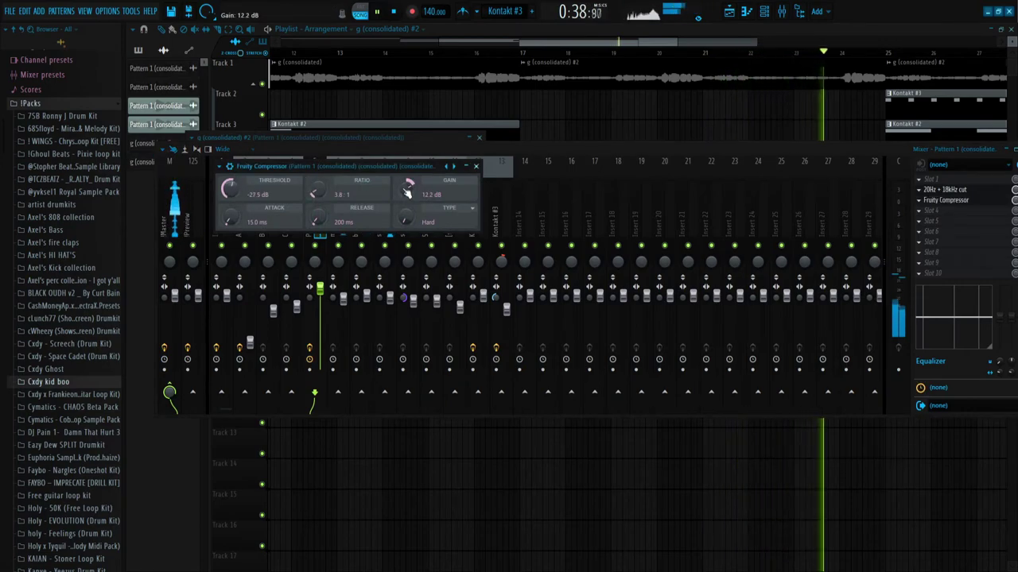
pyautogui.rightClick(628, 136)
# Replace the melody audio clip at bar 25 with a copy of the original g (consolidated) clip
pyautogui.scroll(-5, 636, 136)
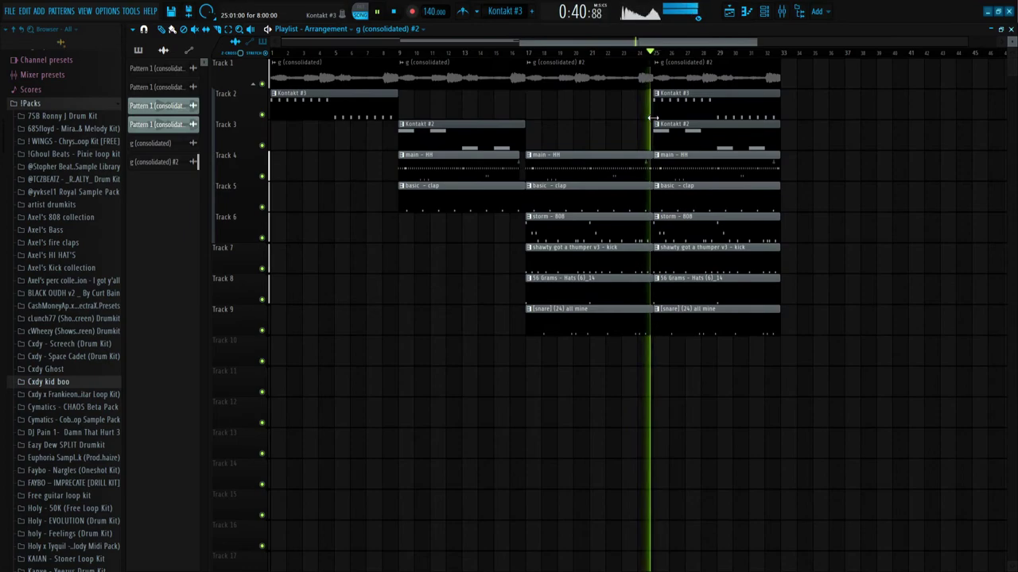
pyautogui.scroll(2, 650, 114)
pyautogui.press('F9')
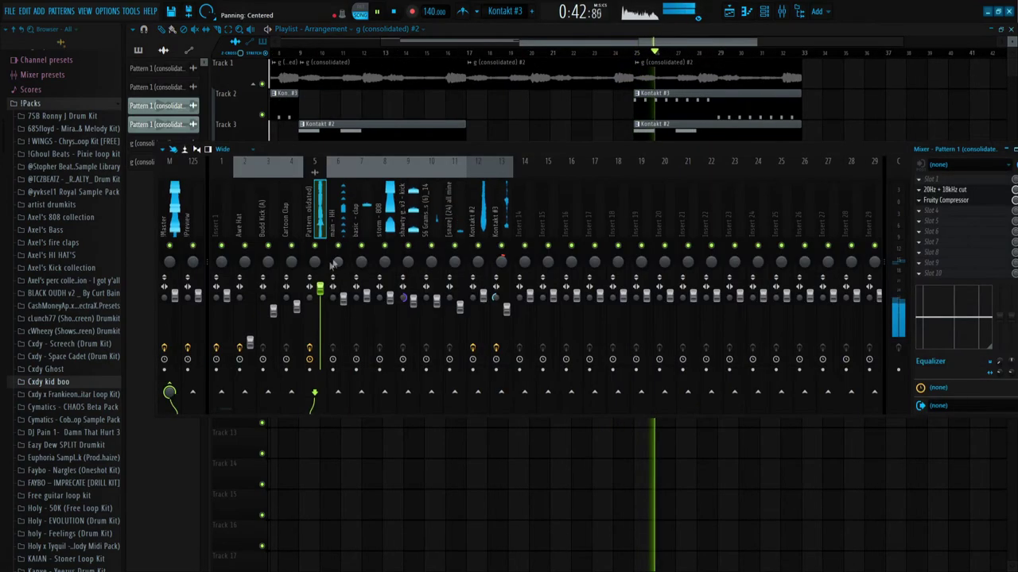
pyautogui.press('F9')
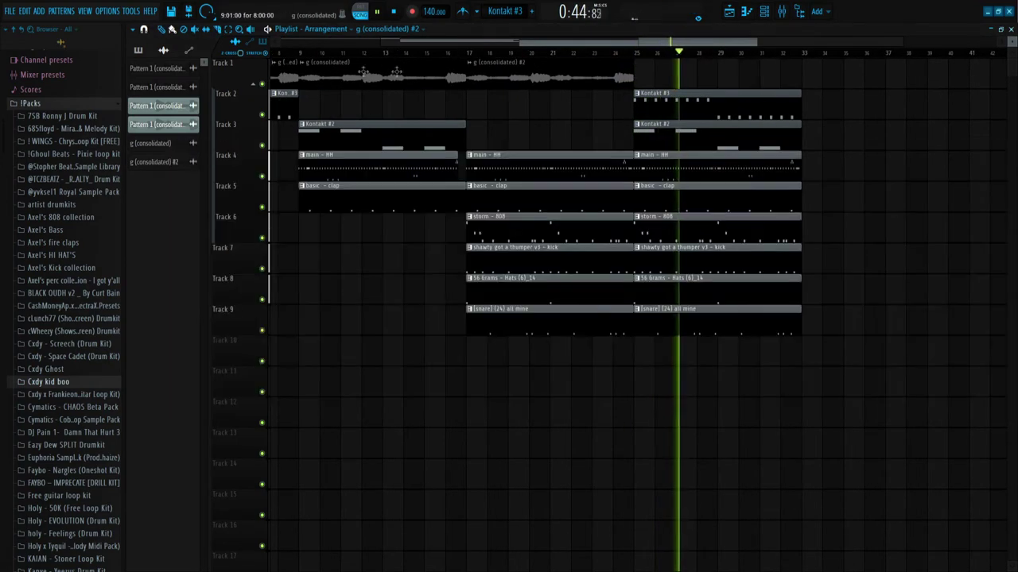
pyautogui.press('space')
pyautogui.moveTo(362, 73); pyautogui.dragTo(684, 78)
pyautogui.press('space')
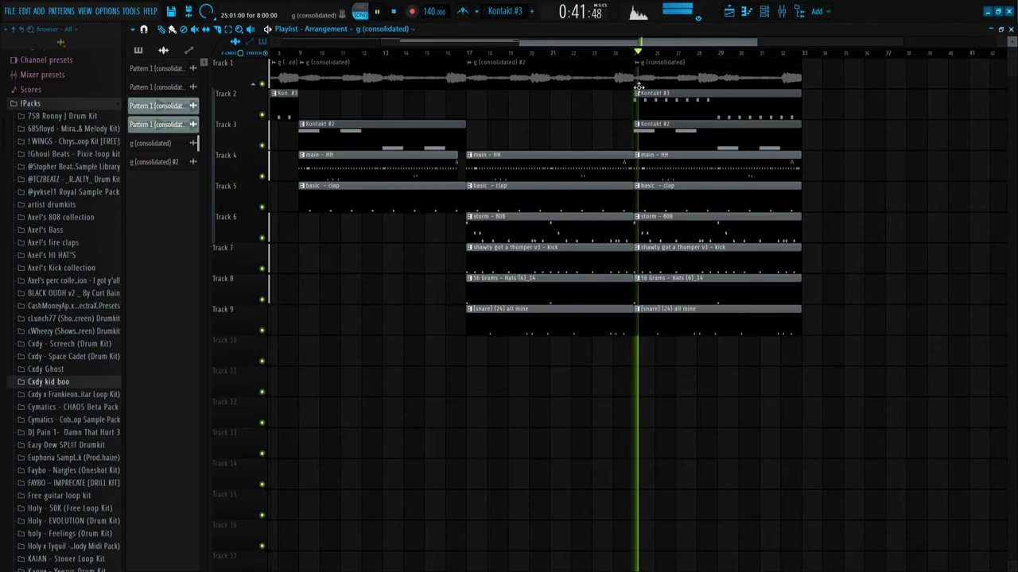
# Solo mixer track 5 and set its Fruity Compressor to threshold -16.6 dB, gain 18.9 dB and type Medium
pyautogui.press('F9')
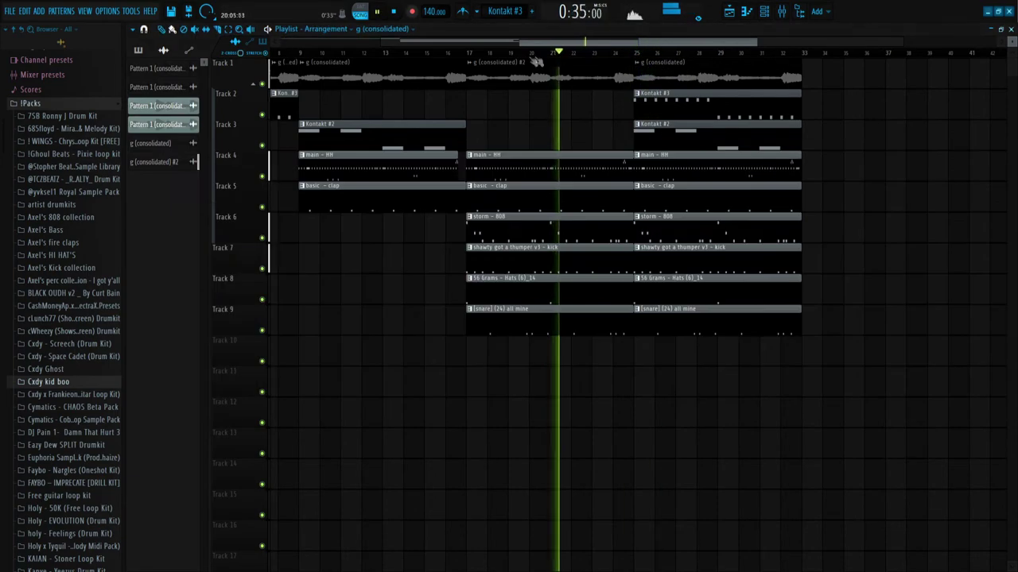
pyautogui.press('F9')
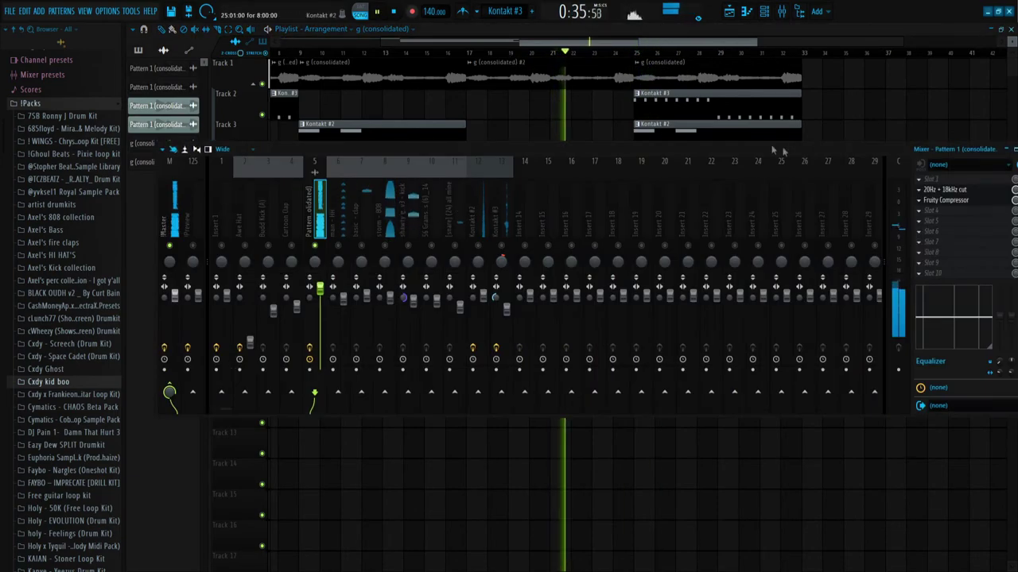
pyautogui.click(948, 200)
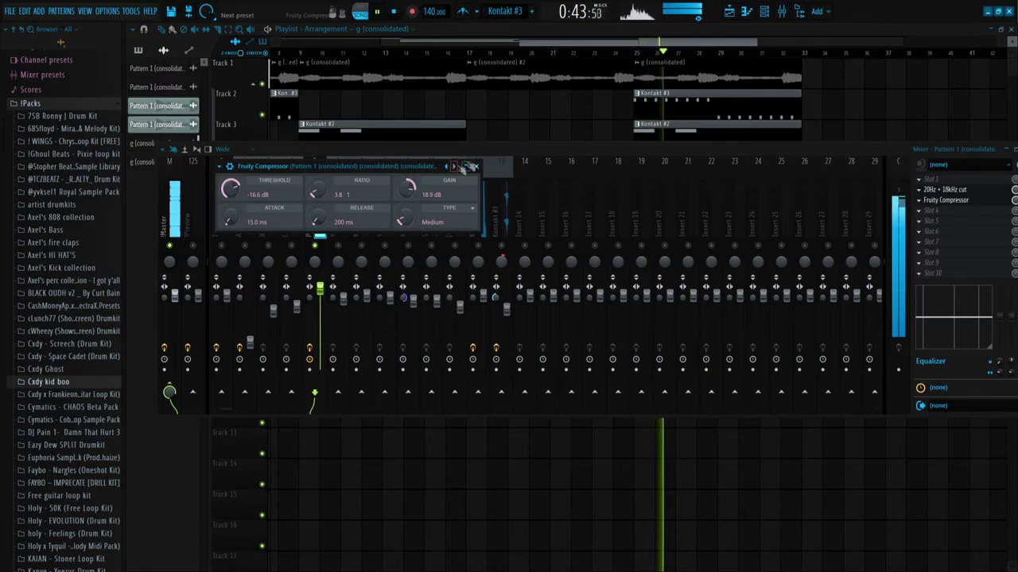
# Route the original g (consolidated) audio clip channel to the empty mixer track 14
pyautogui.doubleClick(673, 77)
pyautogui.doubleClick(458, 140)
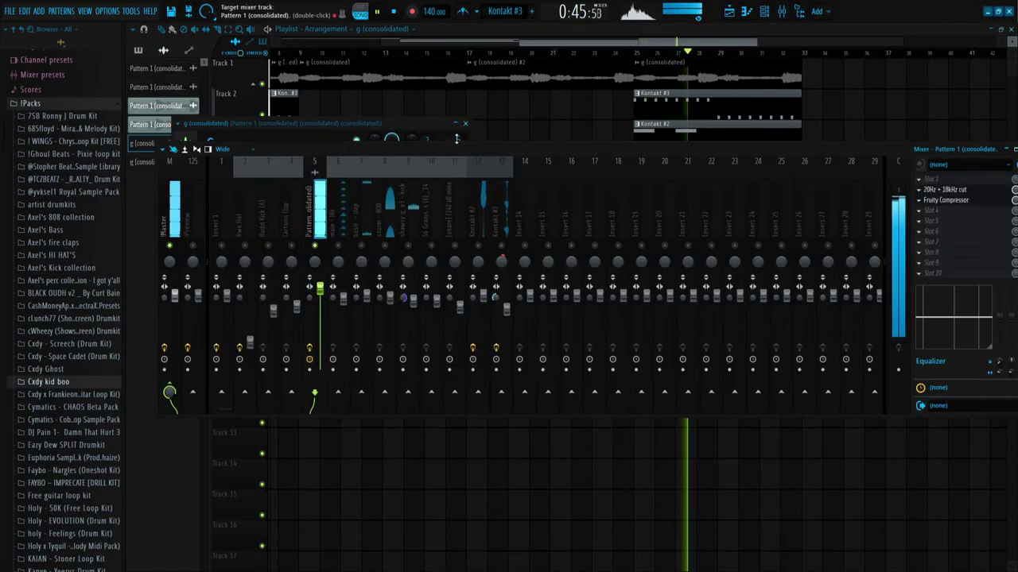
pyautogui.click(458, 141)
pyautogui.moveTo(458, 140); pyautogui.dragTo(457, 113)
pyautogui.press('space')
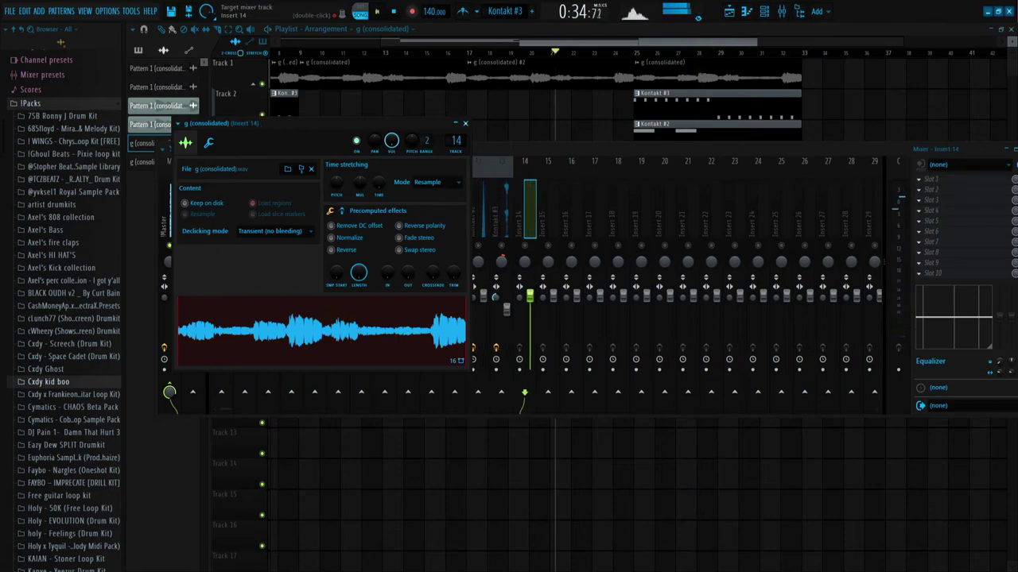
pyautogui.click(498, 187)
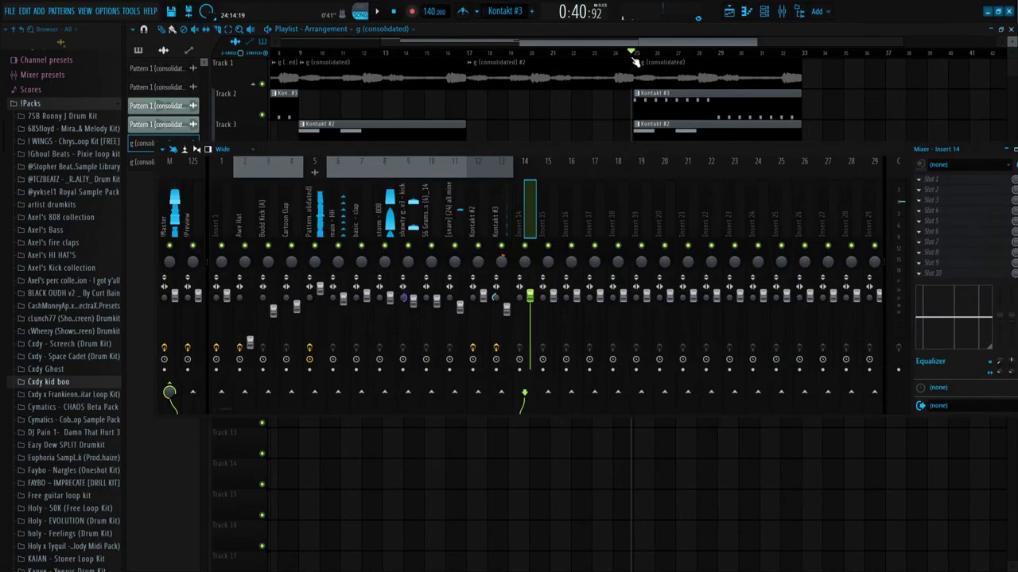
# Move the g (consolidated) mixer track from position 14 to position 6, beside the compressed melody track
pyautogui.press('space')
pyautogui.click(531, 200)
pyautogui.hotkey('alt', 'Left')
pyautogui.hotkey('alt', 'Left')
pyautogui.hotkey('alt', 'Left')
pyautogui.hotkey('alt', 'Left')
pyautogui.hotkey('alt', 'Left')
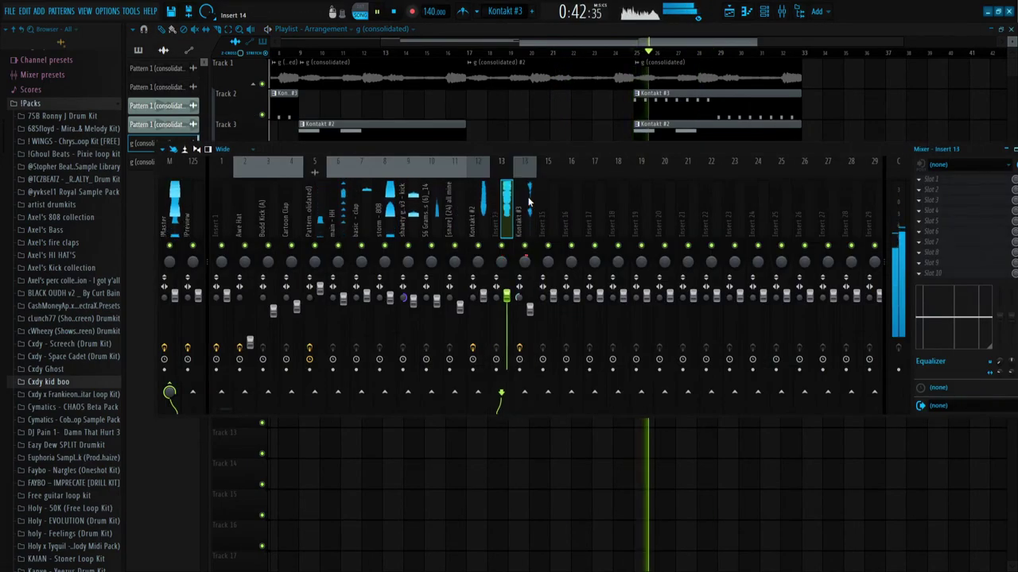
pyautogui.hotkey('alt', 'Left')
pyautogui.hotkey('alt', 'Left')
pyautogui.hotkey('alt', 'Left')
pyautogui.press('space')
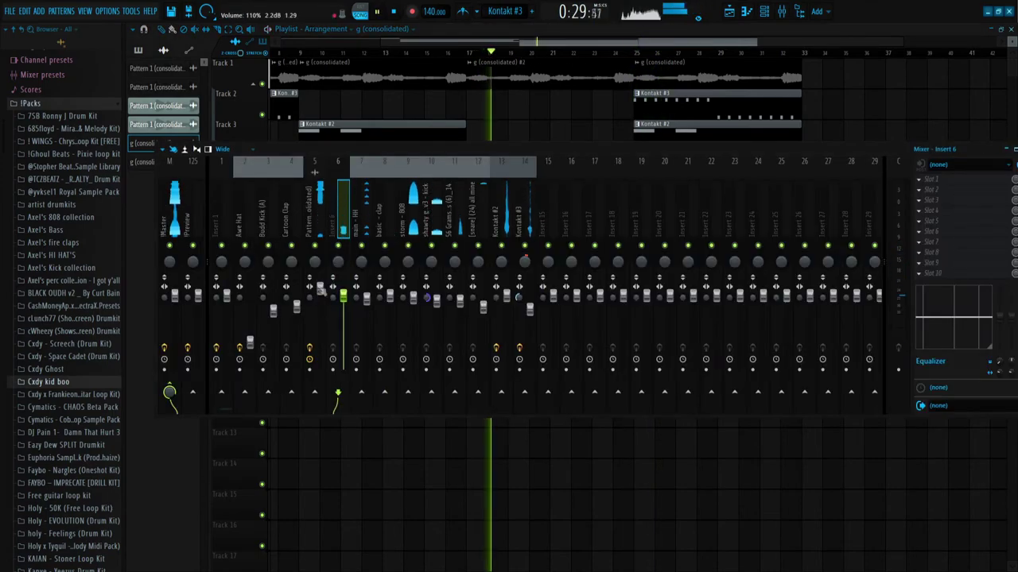
# Open the channel settings of the bar 17 melody clip and show its levels adjustment options
pyautogui.press('F6')
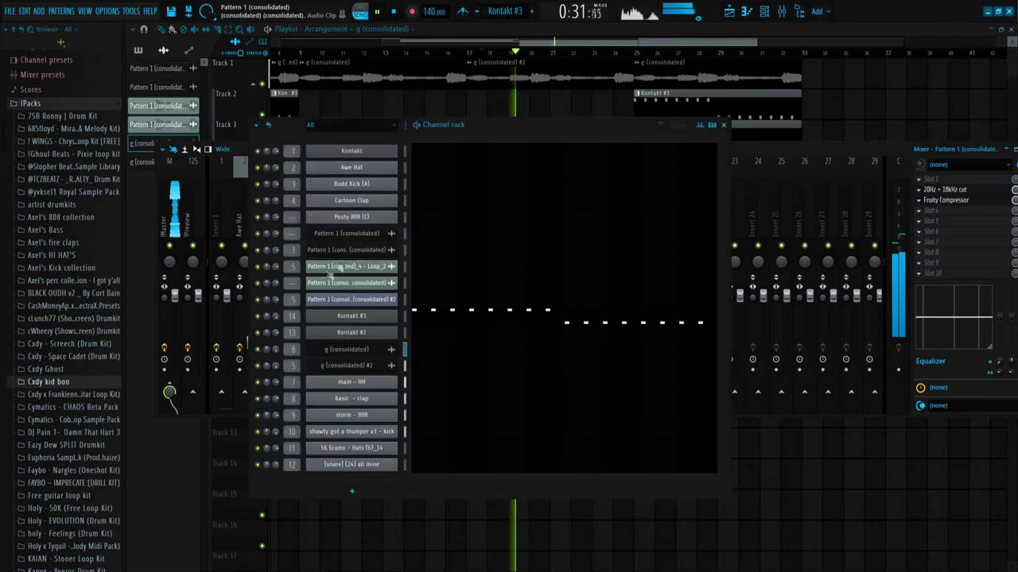
pyautogui.click(490, 72)
pyautogui.doubleClick(490, 72)
pyautogui.click(217, 157)
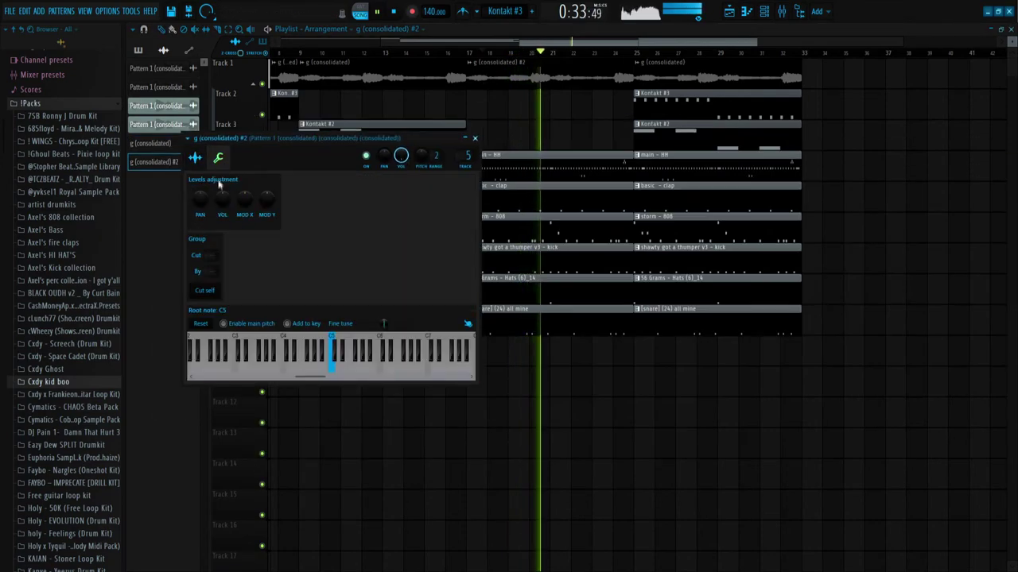
# Raise the Fruity Compressor threshold on mixer track 5 to -12.5 dB and reduce its gain
pyautogui.press('F9')
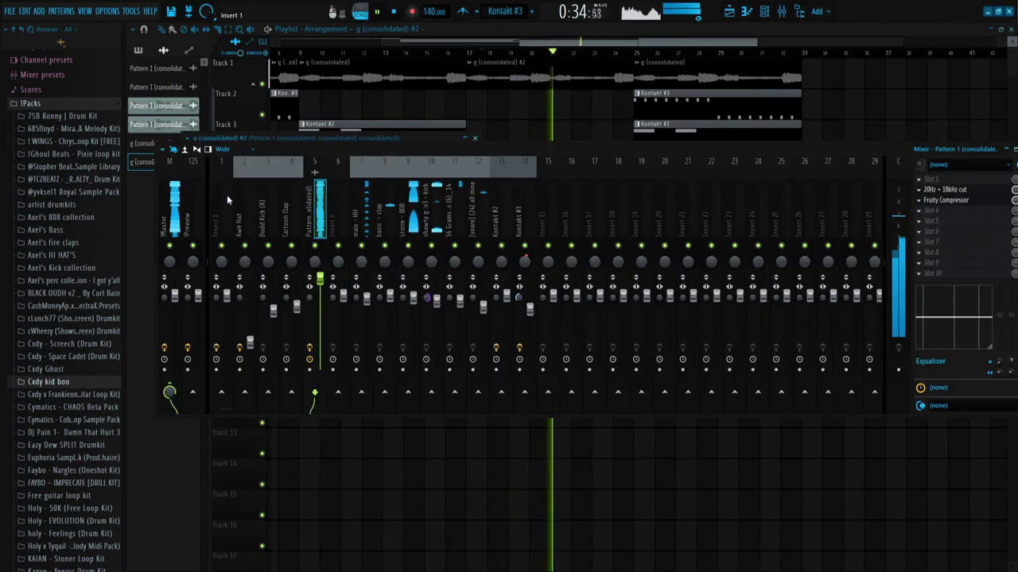
pyautogui.click(946, 201)
pyautogui.moveTo(232, 197); pyautogui.dragTo(232, 188)
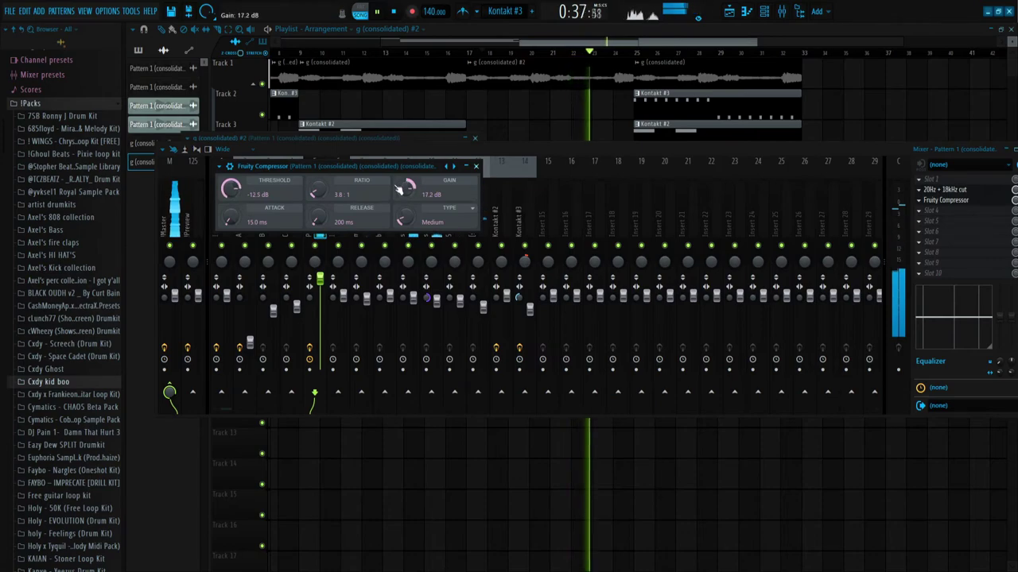
pyautogui.moveTo(403, 187); pyautogui.dragTo(403, 194)
pyautogui.press('F9')
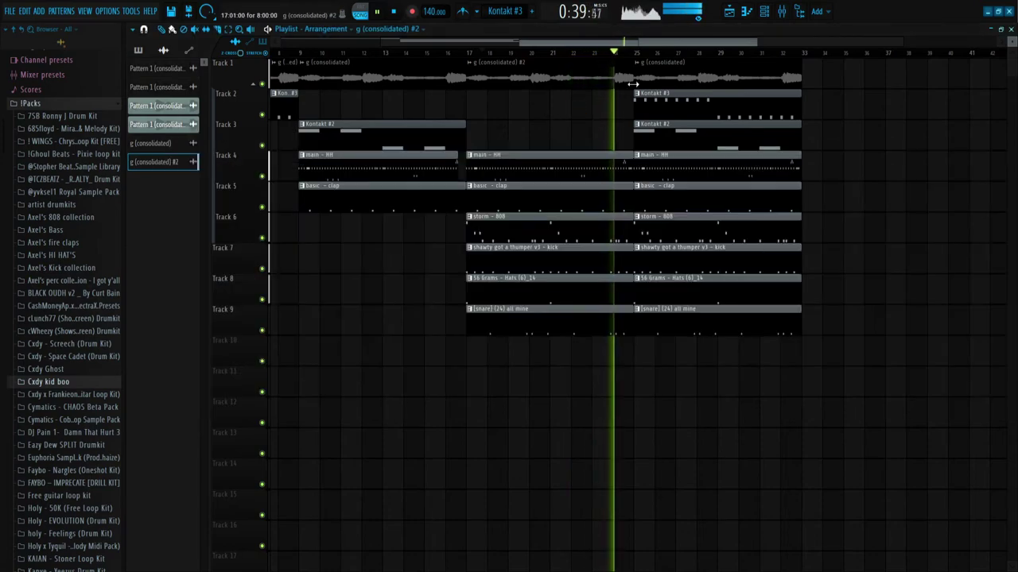
pyautogui.press('space')
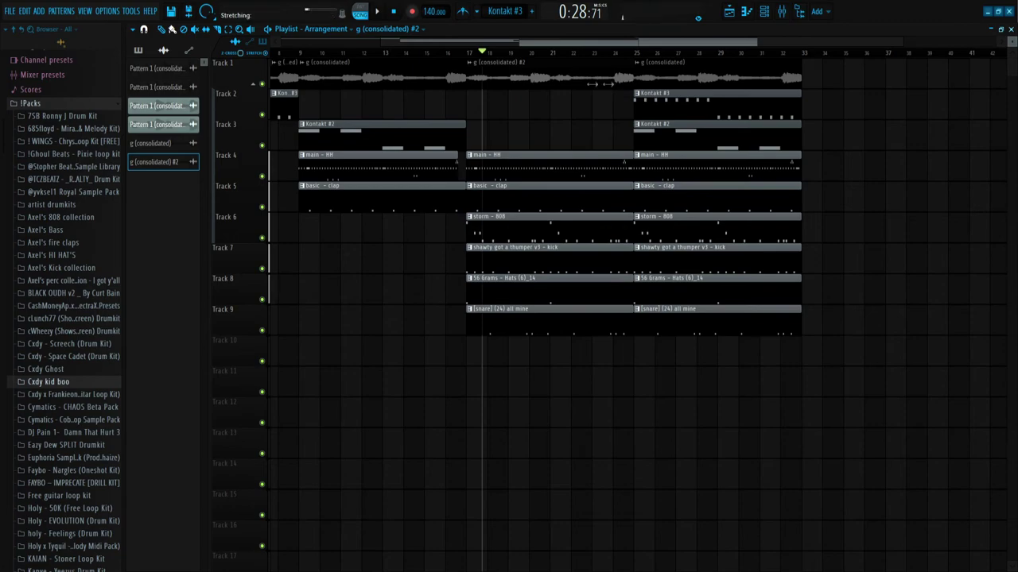
# Keep the Kontakt #2 part only in the bar 17 section during playback by deleting its clips at bars 9 and 25
pyautogui.press('space')
pyautogui.keyDown('ctrl'); pyautogui.scroll(-2, 477, 129); pyautogui.keyUp('ctrl')
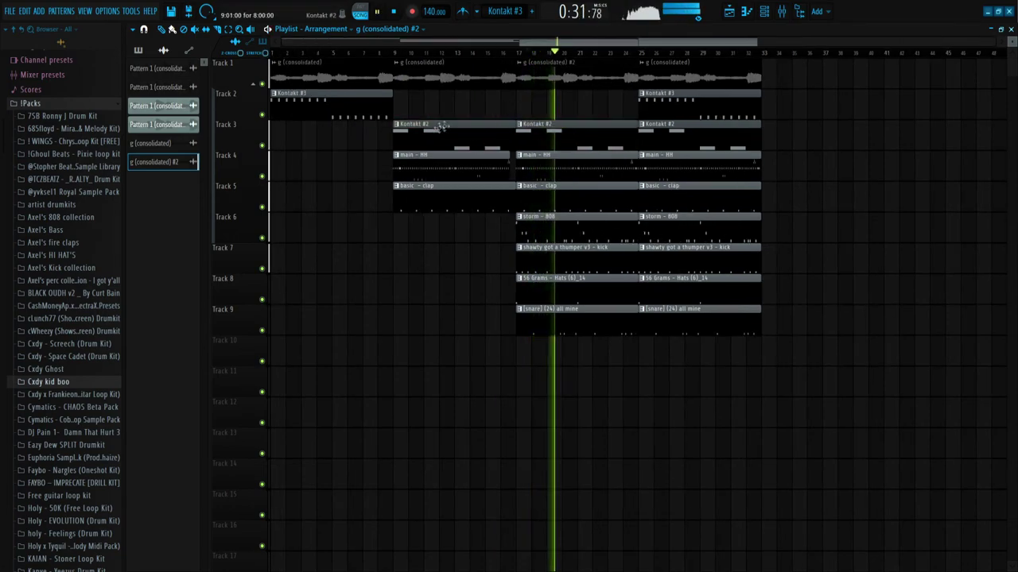
pyautogui.rightClick(431, 145)
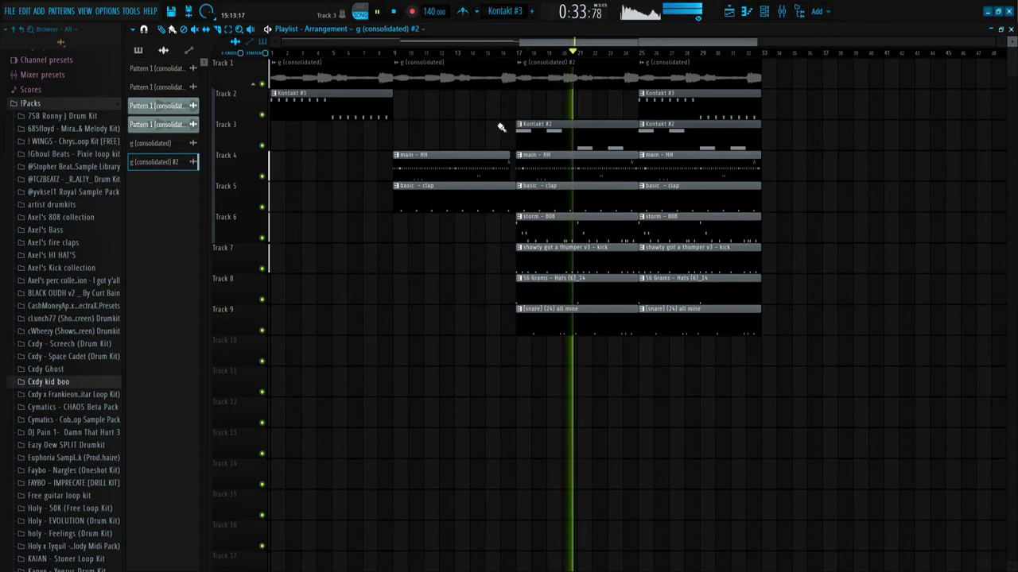
pyautogui.rightClick(663, 129)
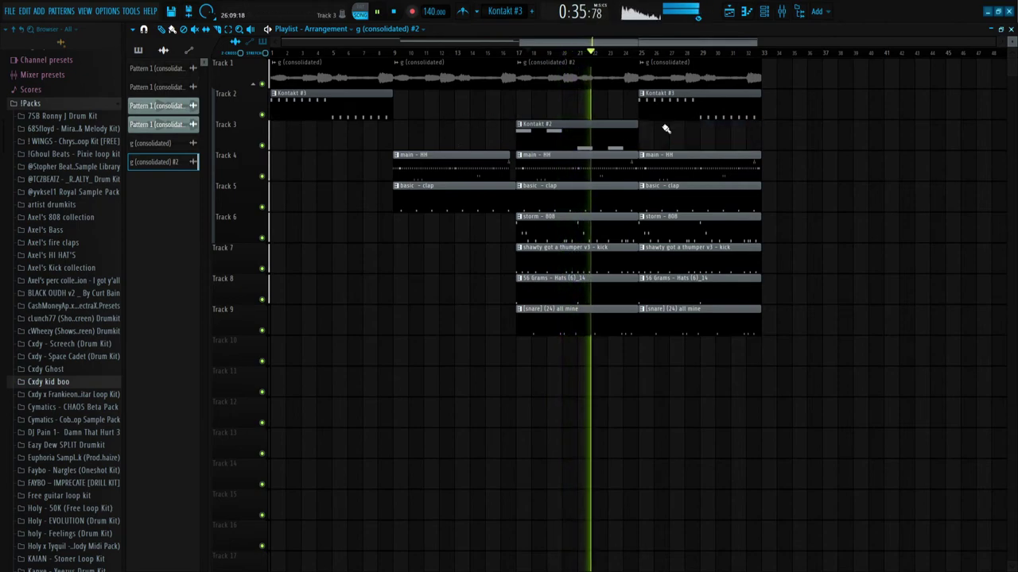
# Duplicate all clips of the bar 17 and bar 25 sections directly after themselves, starting at bar 33
pyautogui.scroll(5, 642, 197)
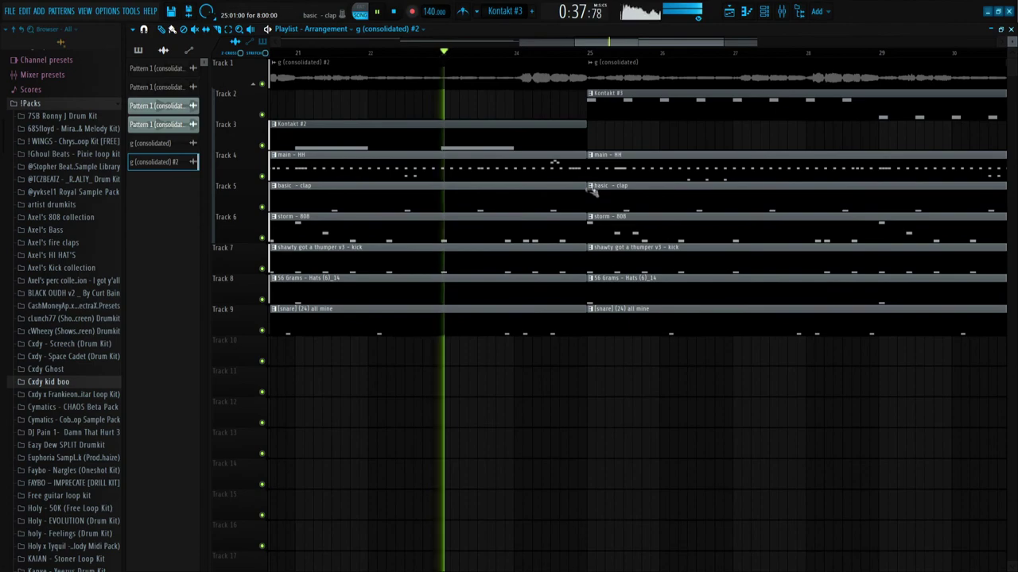
pyautogui.scroll(-1, 647, 349)
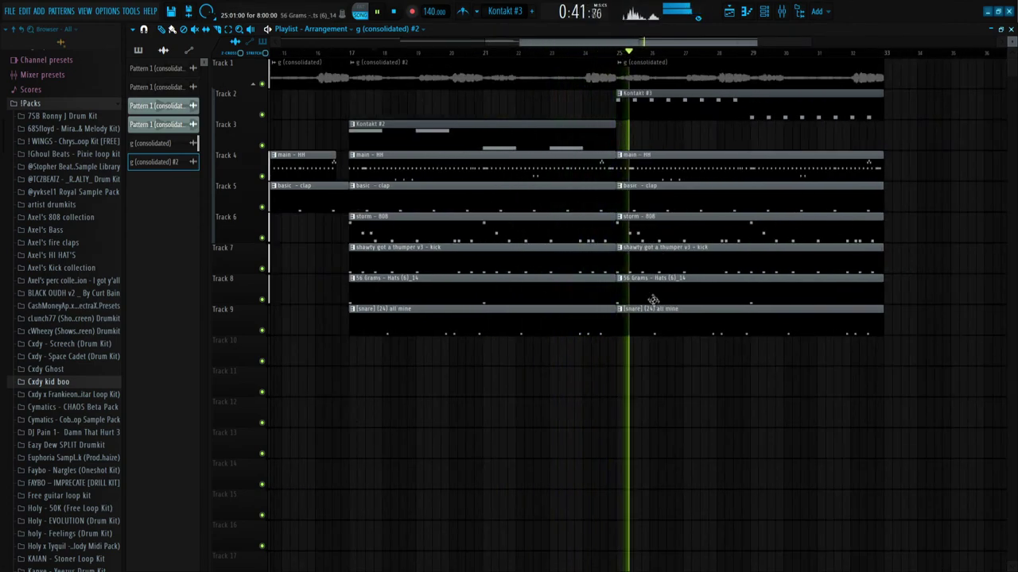
pyautogui.scroll(-2, 665, 175)
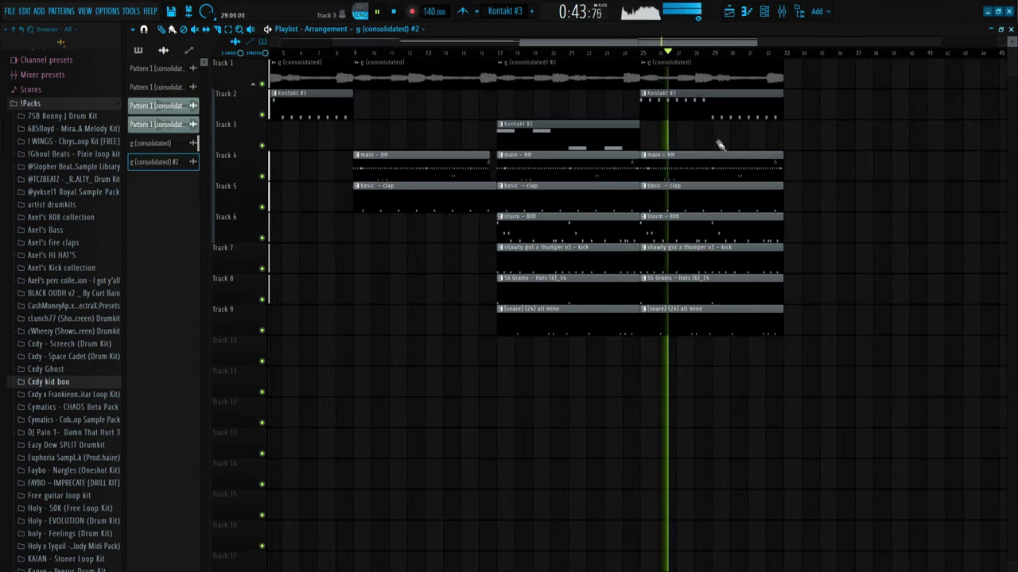
pyautogui.moveTo(892, 415); pyautogui.dragTo(504, 73)
pyautogui.hotkey('ctrl', 'b')
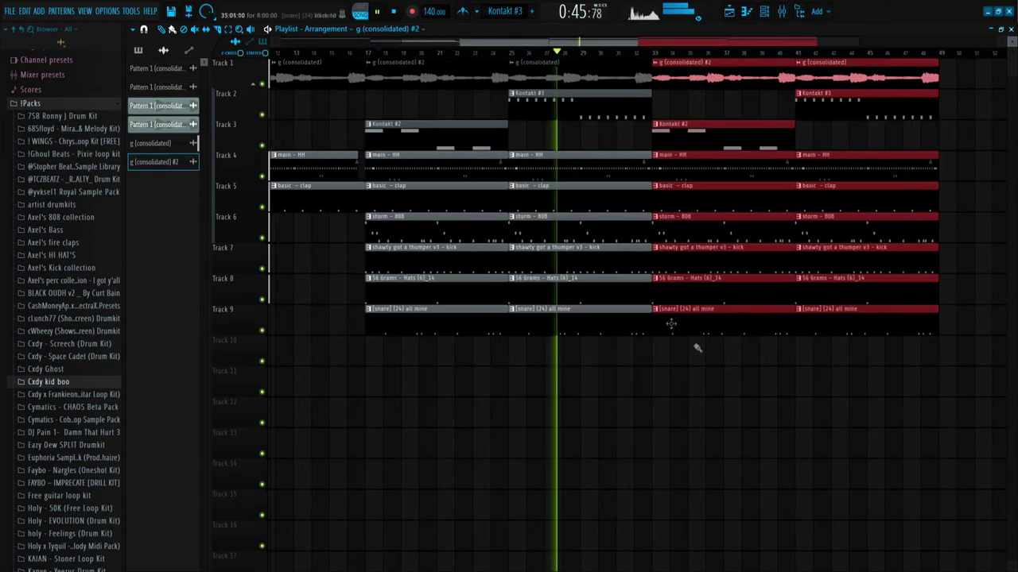
# Delete the Kontakt #2 clip at bar 33 and the shawty got a thumper kick clips at bars 33 and 41
pyautogui.keyDown('ctrl'); pyautogui.click(697, 345); pyautogui.keyUp('ctrl')
pyautogui.scroll(-2, 763, 178)
pyautogui.rightClick(704, 141)
pyautogui.scroll(2, 676, 202)
pyautogui.rightClick(756, 256)
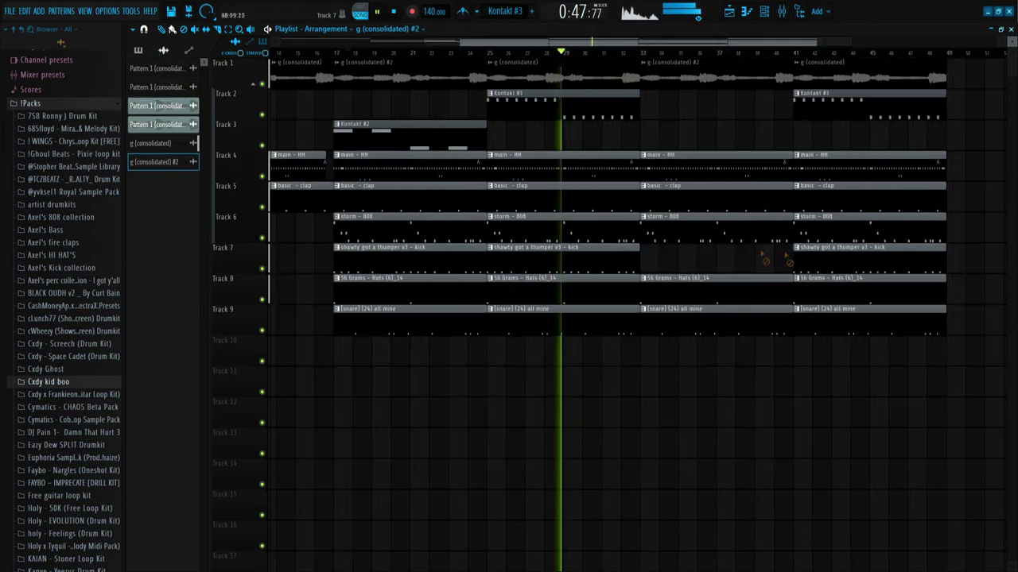
pyautogui.rightClick(806, 257)
pyautogui.scroll(-2, 644, 205)
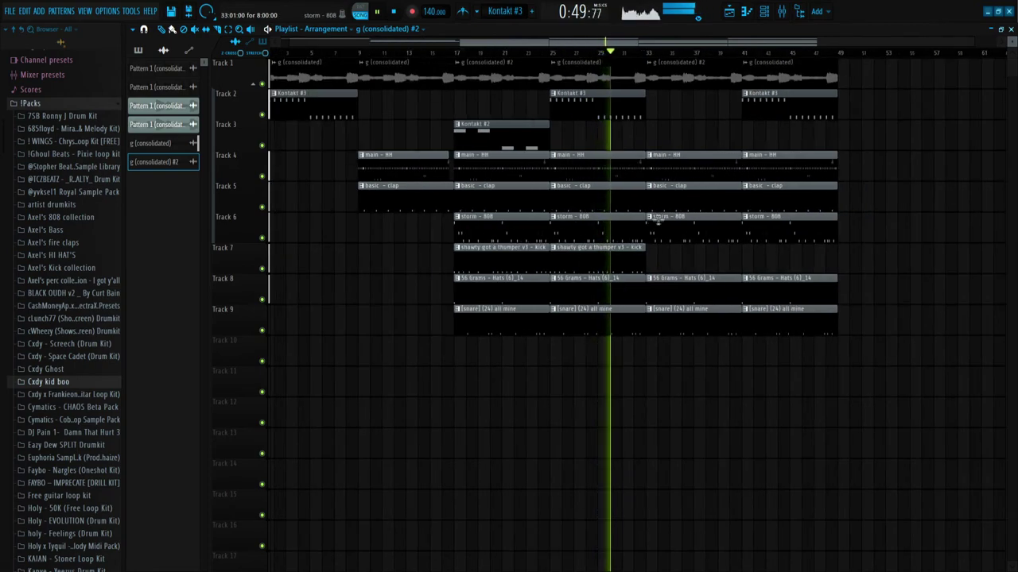
# Delete the all mine snare clips at bars 33 and 41 and the 56 Grams hats clip at bar 33
pyautogui.scroll(4, 668, 260)
pyautogui.rightClick(763, 319)
pyautogui.rightClick(831, 324)
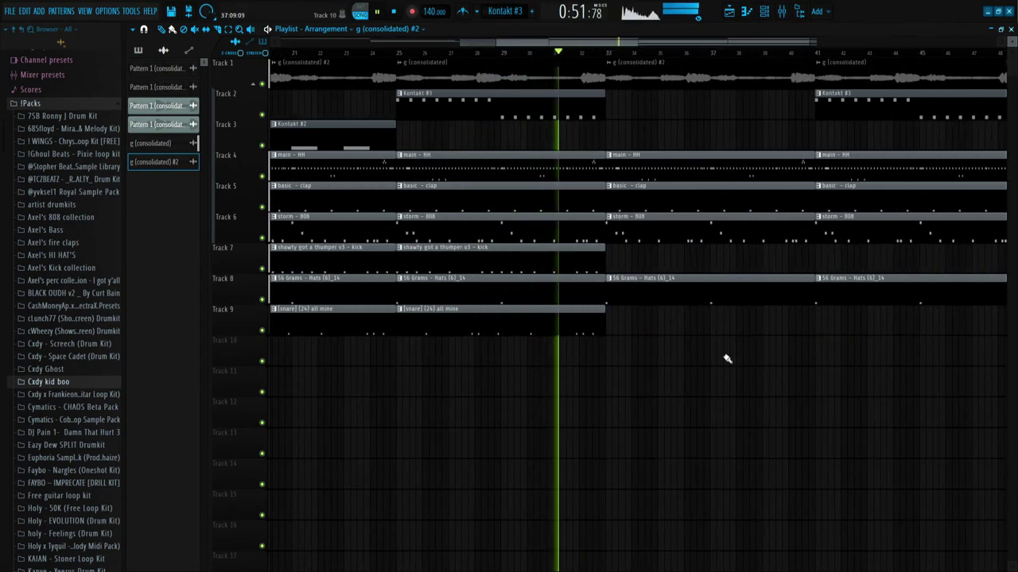
pyautogui.rightClick(682, 300)
pyautogui.scroll(-4, 685, 323)
pyautogui.scroll(3, 727, 319)
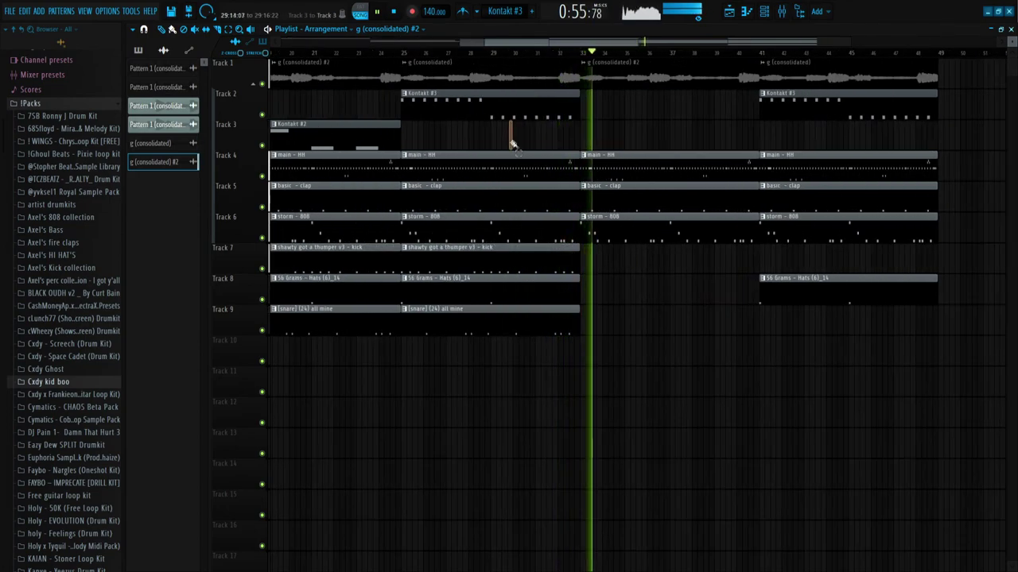
pyautogui.scroll(-2, 511, 144)
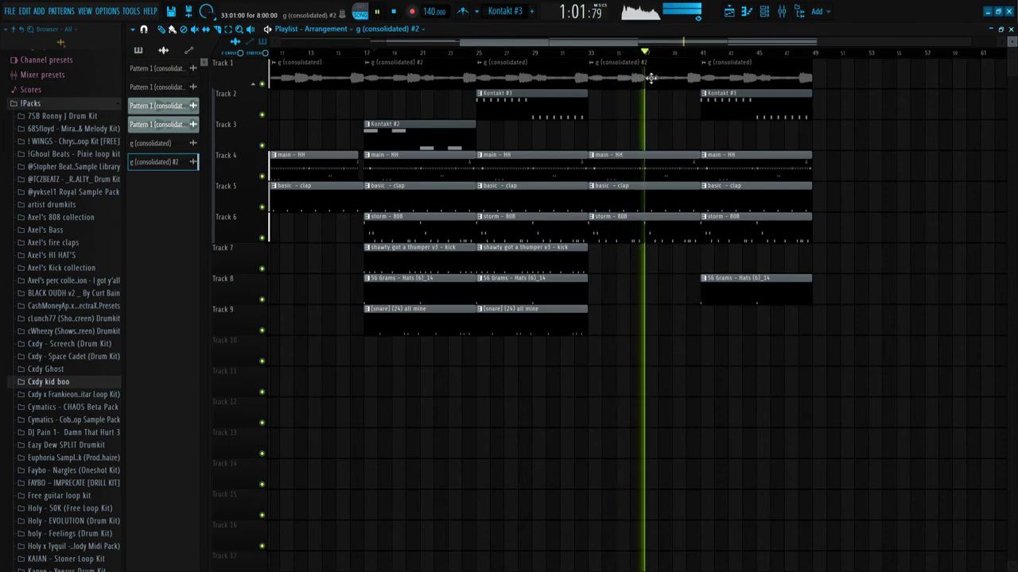
pyautogui.doubleClick(651, 78)
pyautogui.click(475, 139)
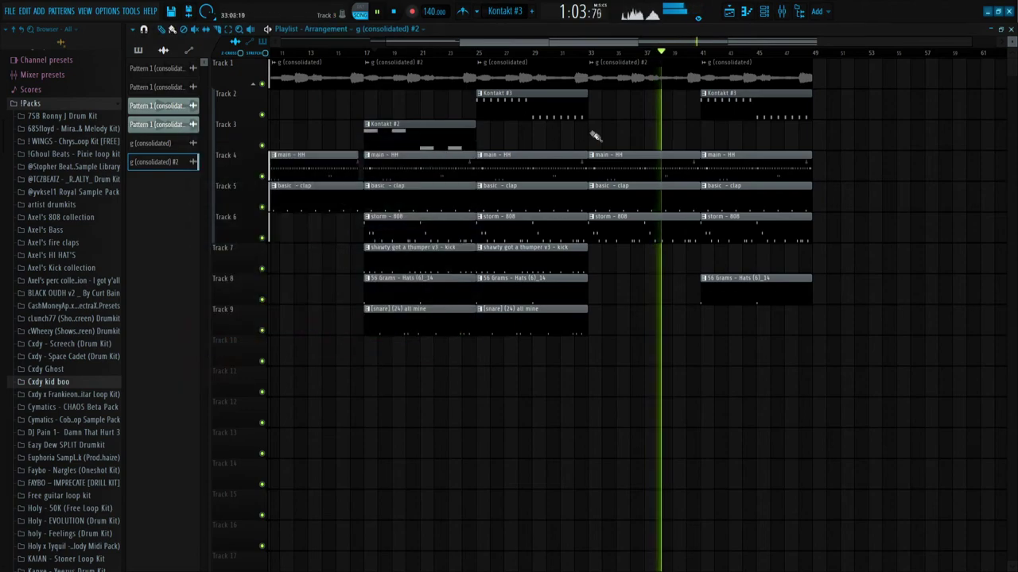
# Duplicate all clips from bars 17 to 48 directly after themselves, starting at bar 49
pyautogui.moveTo(910, 427); pyautogui.dragTo(407, 60)
pyautogui.hotkey('ctrl', 'b')
pyautogui.scroll(-2, 558, 270)
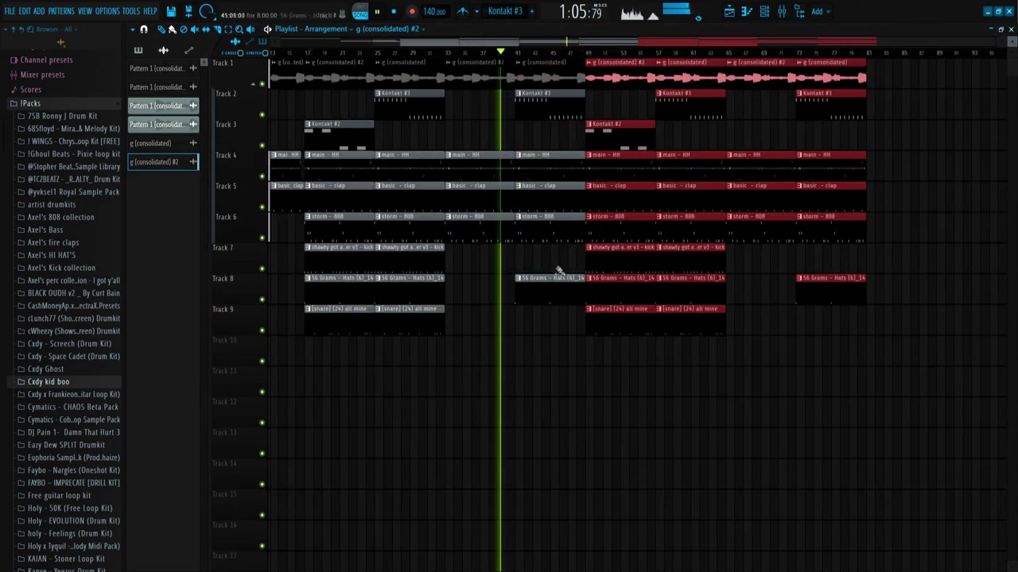
# Shorten the Kontakt #3 and drum clips of the bar 41 section by half a bar, leaving a break before bar 49
pyautogui.scroll(3, 558, 271)
pyautogui.moveTo(586, 329); pyautogui.dragTo(615, 111)
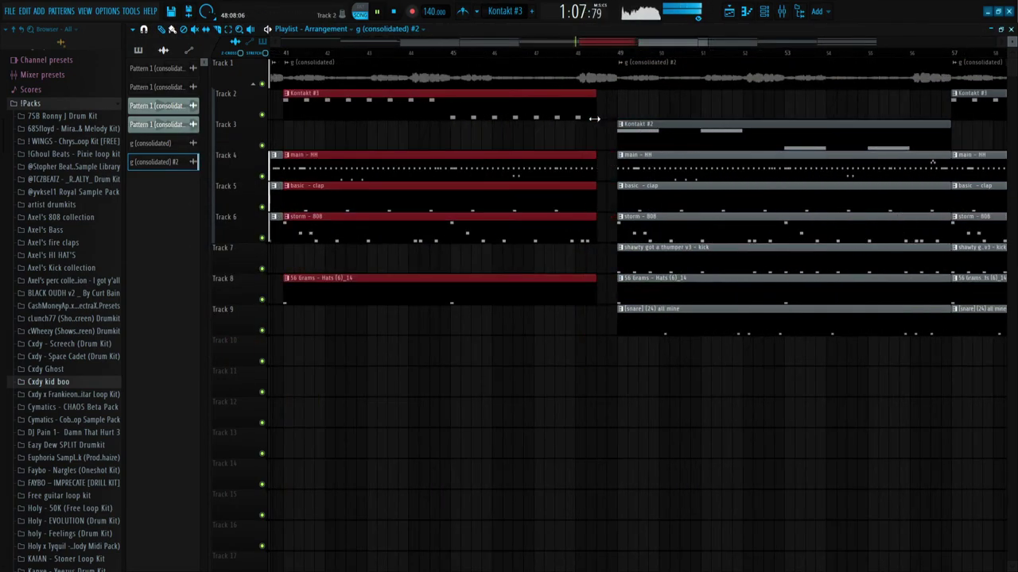
pyautogui.keyDown('ctrl'); pyautogui.click(607, 255); pyautogui.keyUp('ctrl')
# Duplicate the clips from bars 49 to 80 directly after themselves and delete the copied sections from bar 97 onward
pyautogui.scroll(-3, 608, 256)
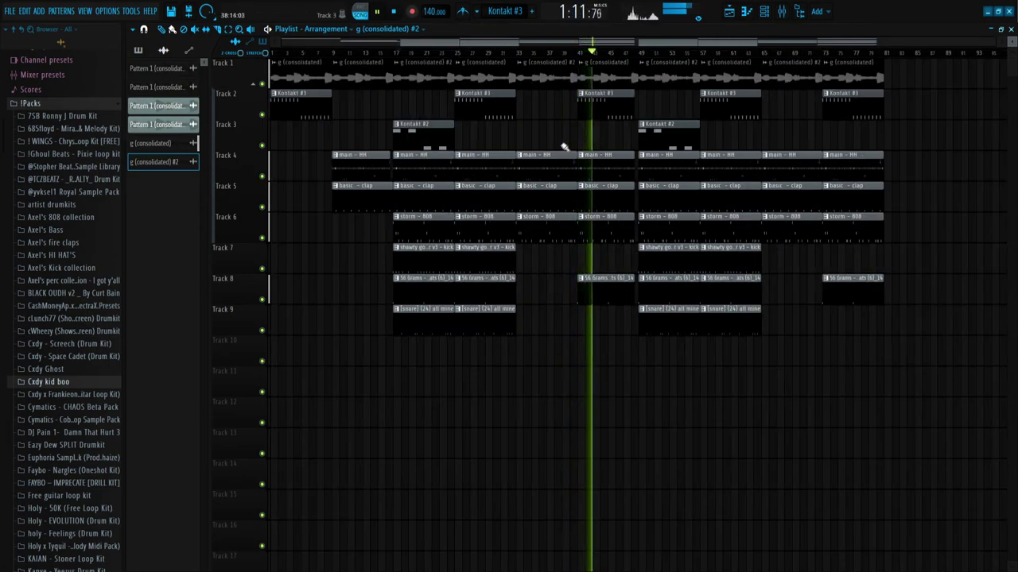
pyautogui.moveTo(981, 410); pyautogui.dragTo(664, 73)
pyautogui.hotkey('ctrl', 'b')
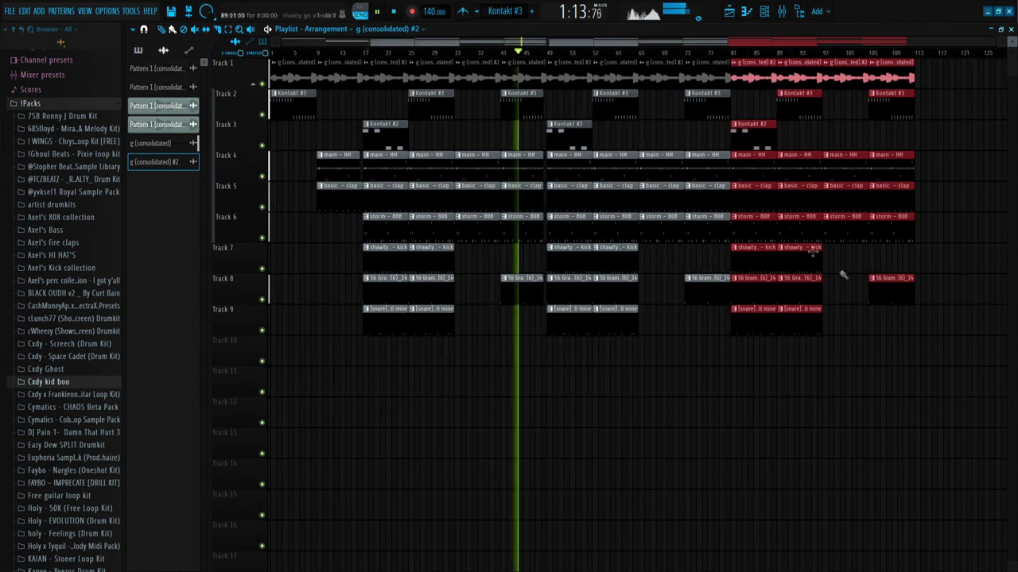
pyautogui.moveTo(969, 382); pyautogui.dragTo(834, 76)
pyautogui.press('Delete')
pyautogui.scroll(3, 844, 86)
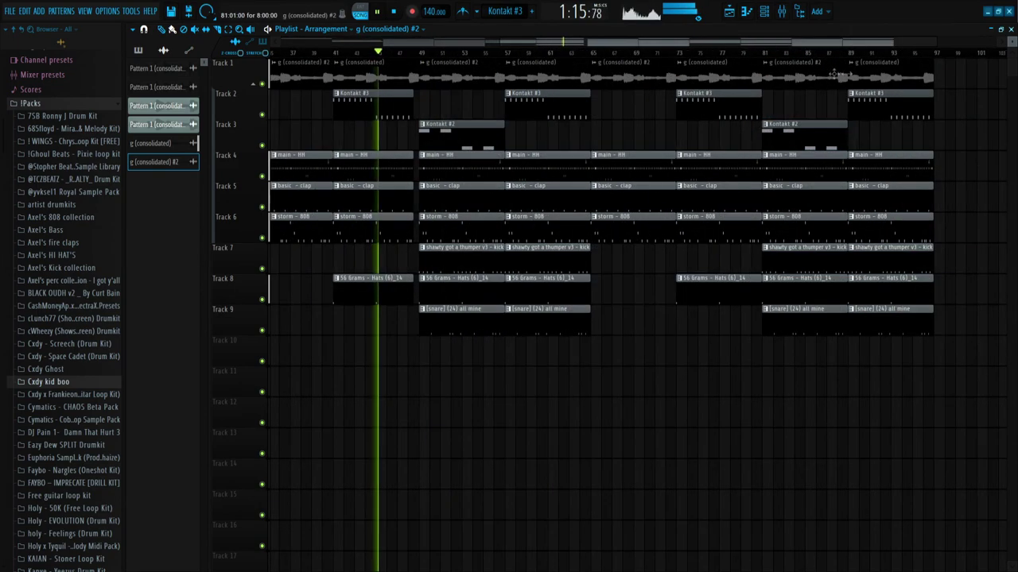
# Duplicate the bar 89 melody clip to bar 97 and fade it out with a g (consolidated) volume automation clip
pyautogui.keyDown('ctrl'); pyautogui.click(886, 76); pyautogui.keyUp('ctrl')
pyautogui.hotkey('ctrl', 'b')
pyautogui.keyDown('ctrl'); pyautogui.click(970, 176); pyautogui.keyUp('ctrl')
pyautogui.scroll(-3, 975, 166)
pyautogui.scroll(5, 975, 166)
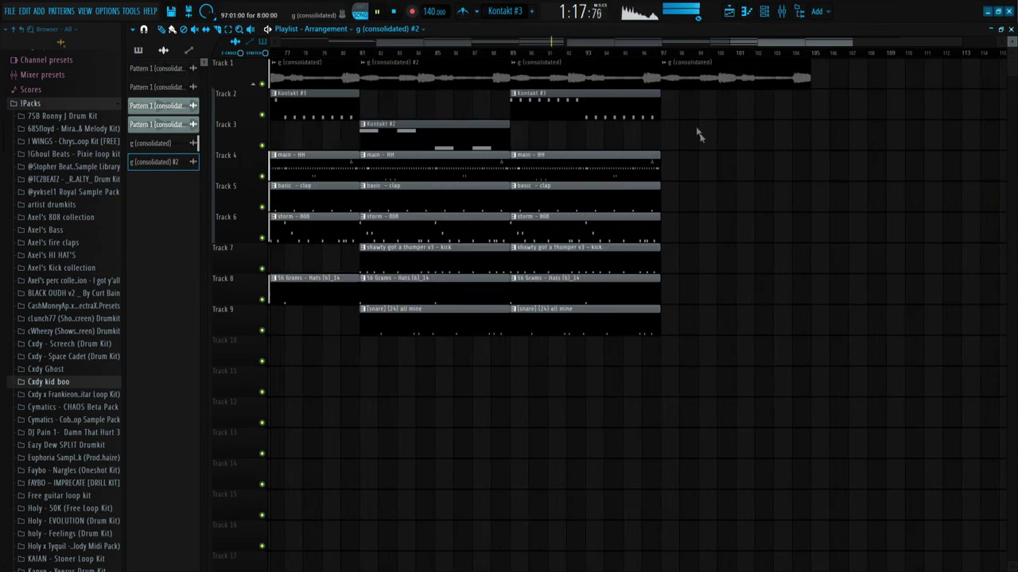
pyautogui.rightClick(833, 62)
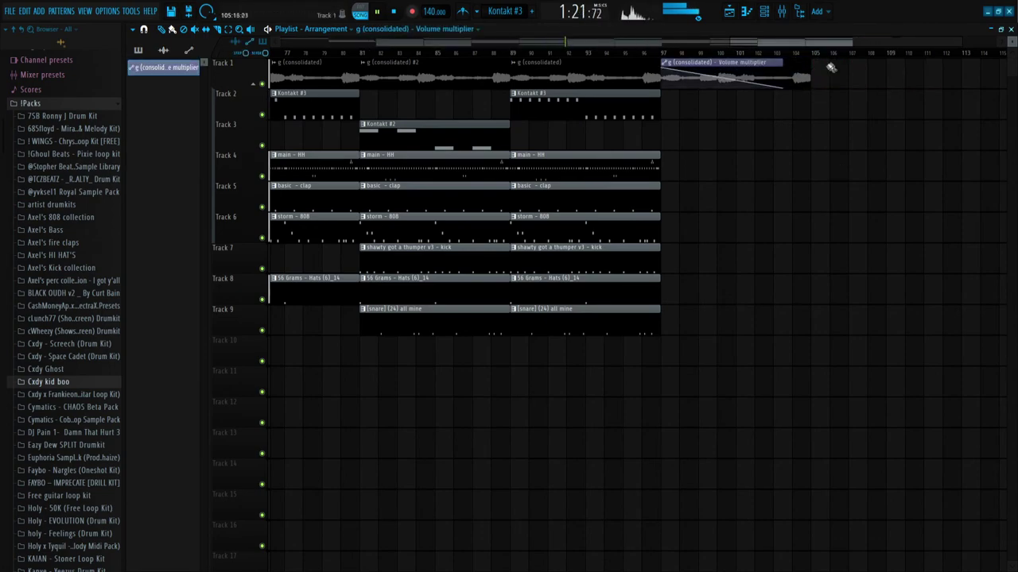
pyautogui.scroll(-4, 778, 111)
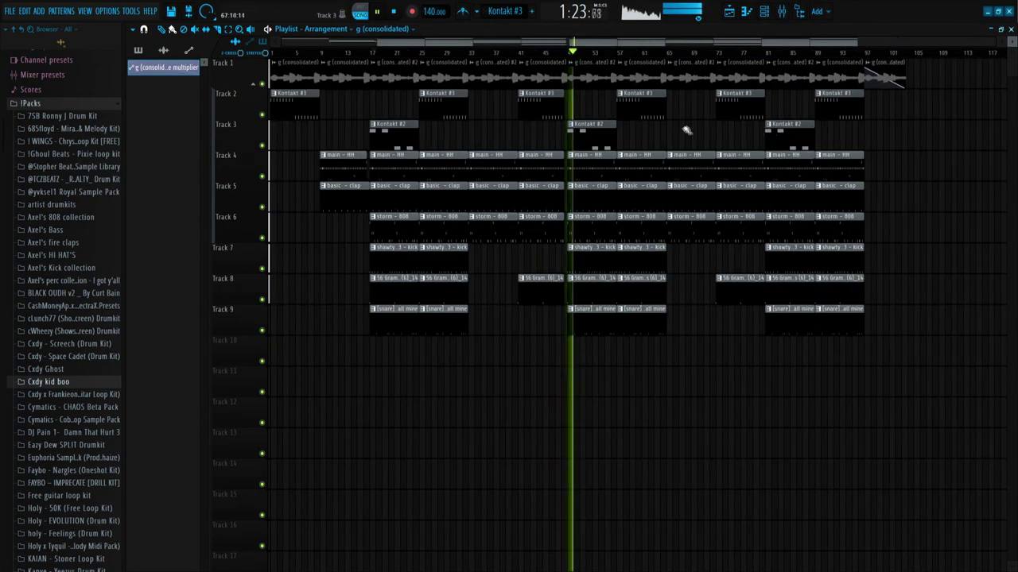
# Lower the Kontakt #2 mixer track volume to about -1.2 dB
pyautogui.press('F9')
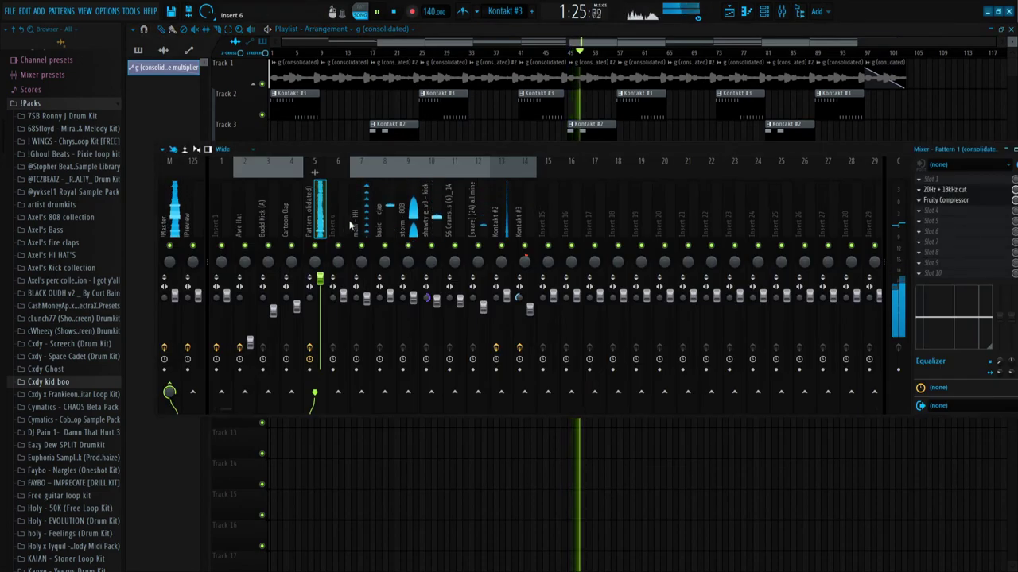
pyautogui.moveTo(508, 295); pyautogui.dragTo(511, 305)
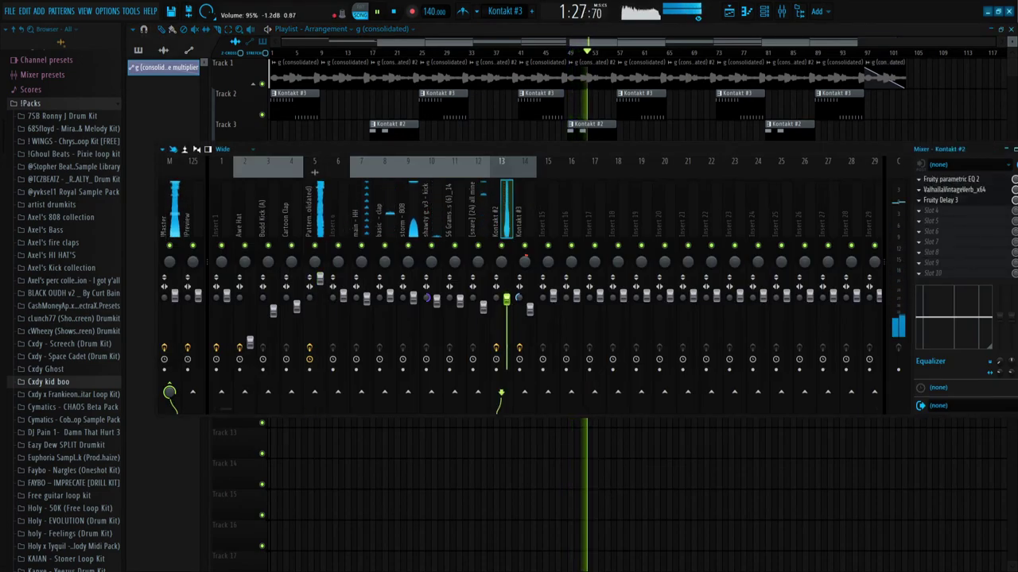
pyautogui.press('F9')
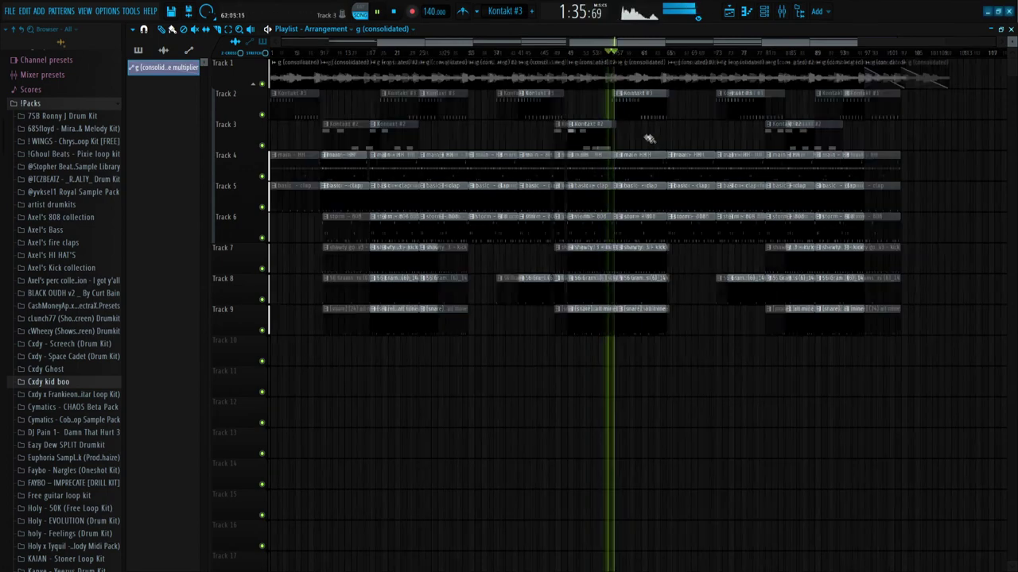
pyautogui.scroll(4, 615, 142)
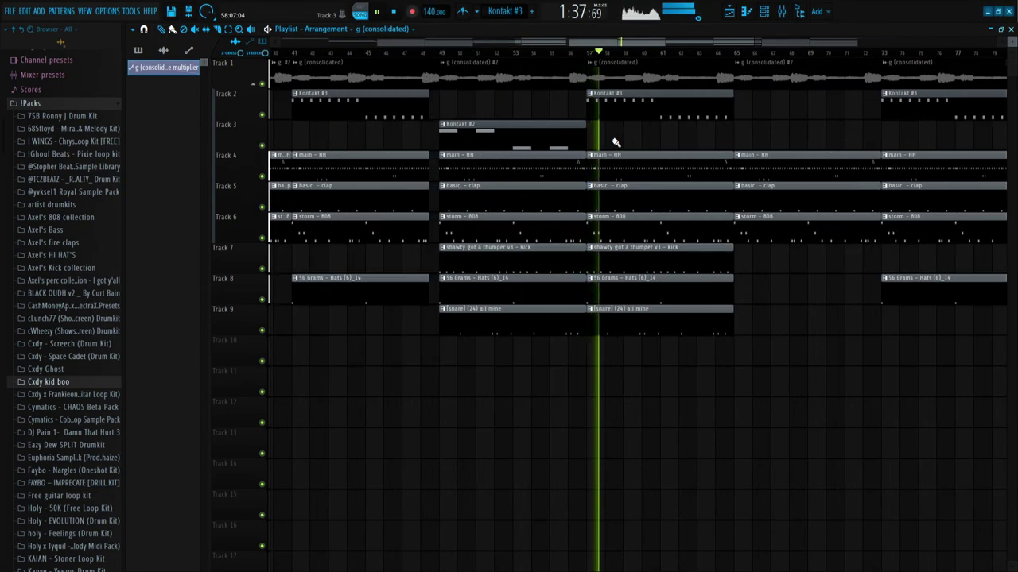
pyautogui.scroll(-4, 613, 139)
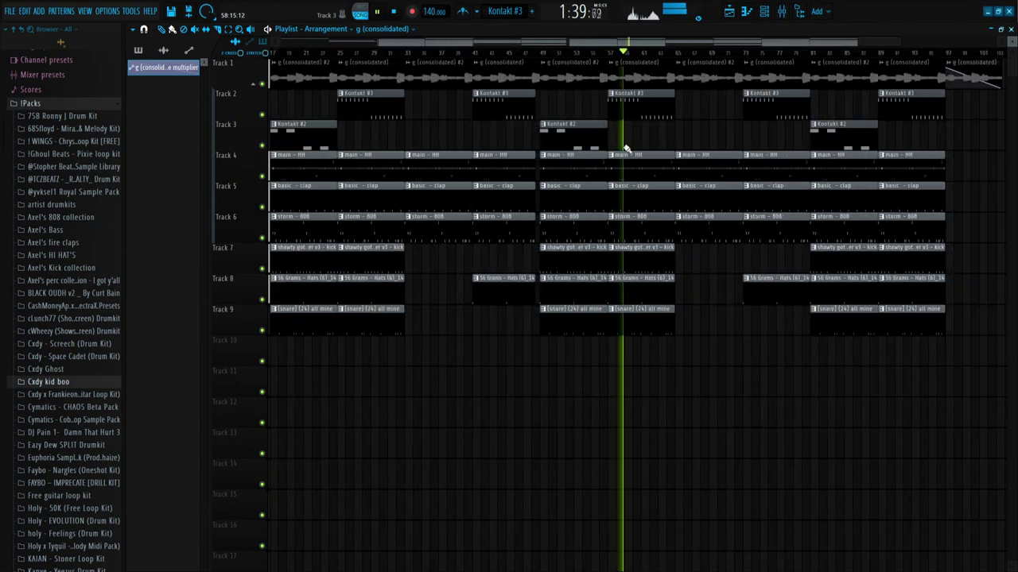